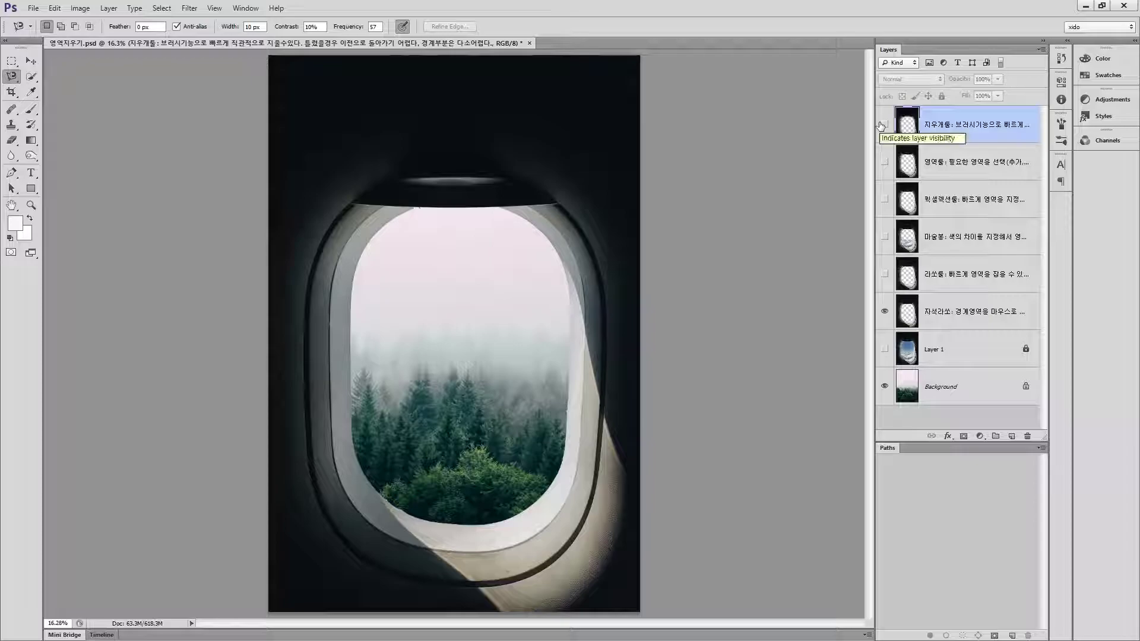
# On the 영역툴 layer, draw a rectangular marquee selection inside the airplane window and deselect it
pyautogui.click(986, 166)
pyautogui.moveTo(12, 61); pyautogui.dragTo(86, 72)
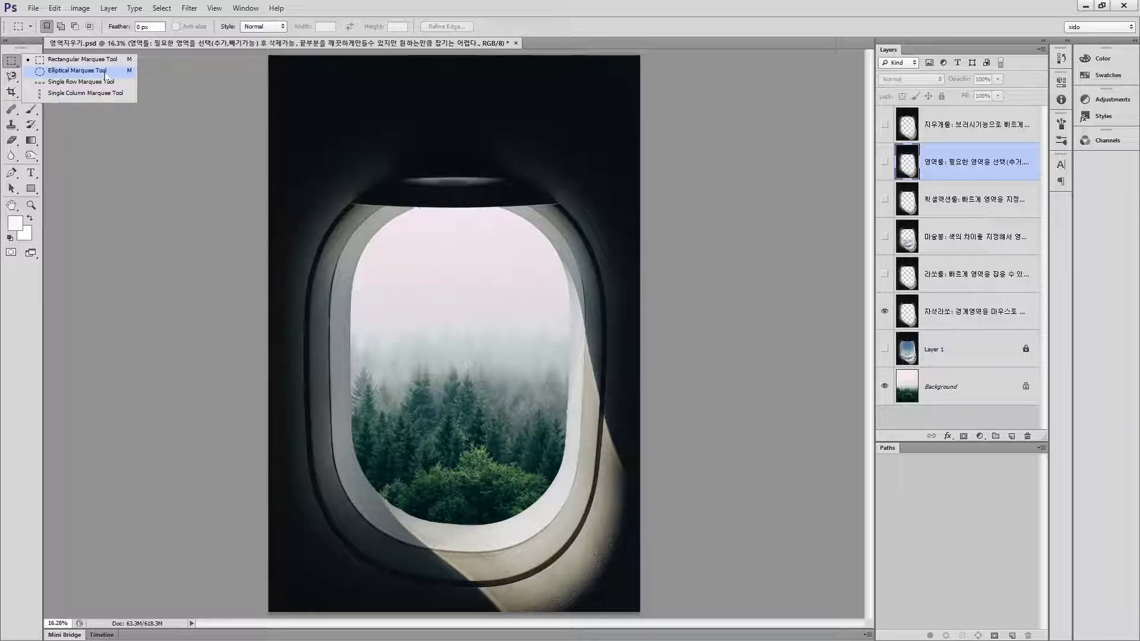
pyautogui.click(83, 59)
pyautogui.moveTo(393, 244); pyautogui.dragTo(520, 412)
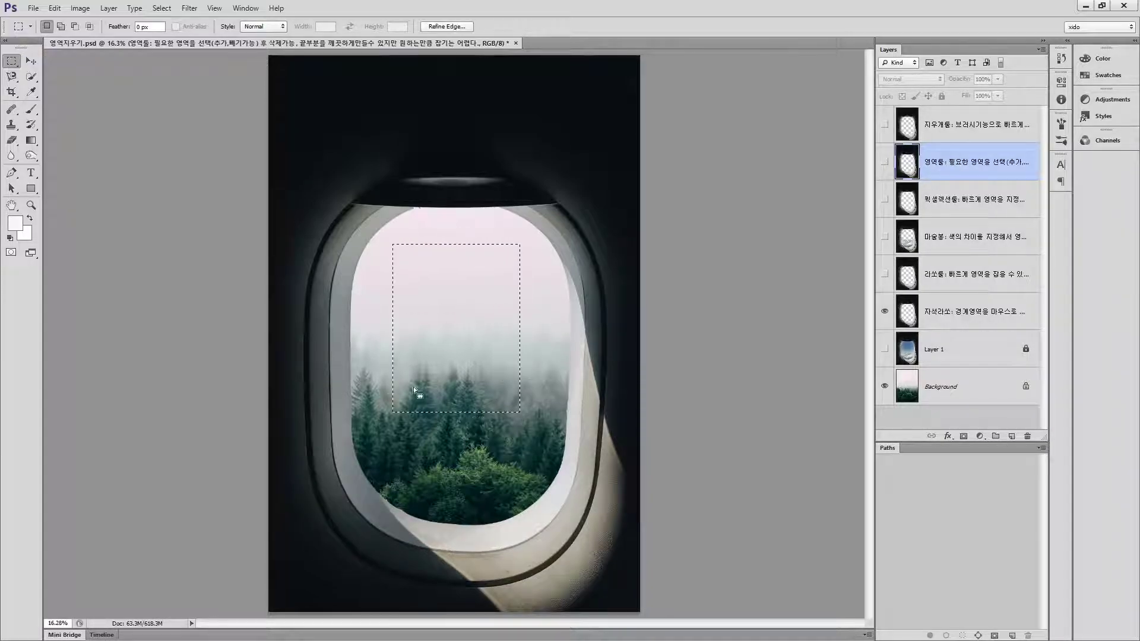
pyautogui.hotkey('ctrl', 'd')
# On the 퀵셀렉션툴 layer, brush over the window view with the Quick Selection tool and deselect
pyautogui.click(945, 208)
pyautogui.click(31, 76)
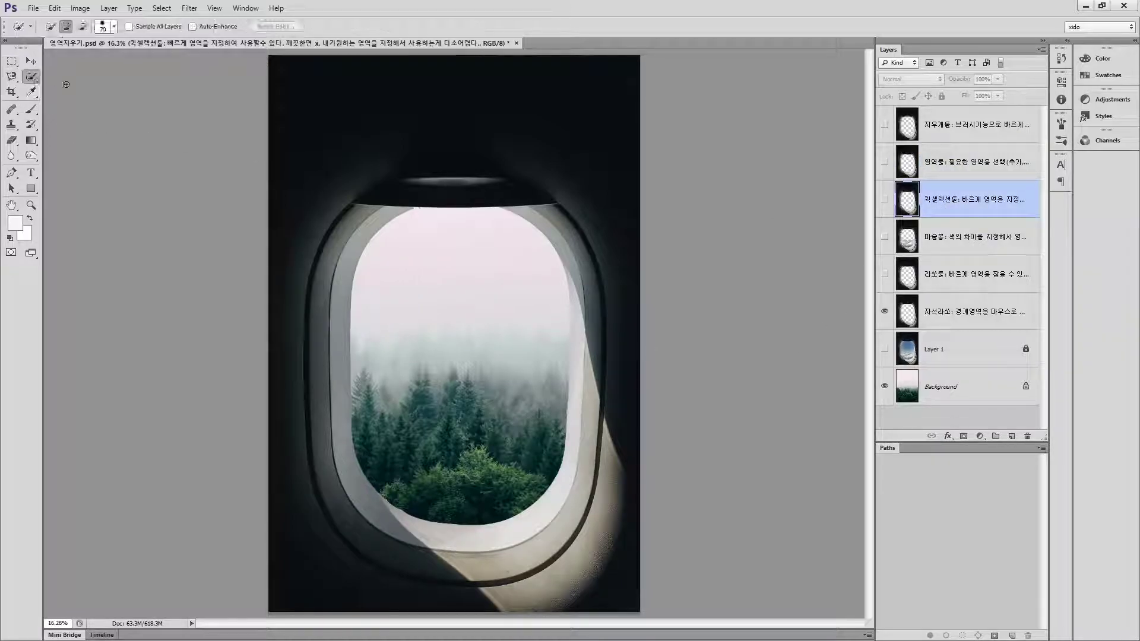
pyautogui.moveTo(440, 220)
pyautogui.mouseDown()
pyautogui.moveTo(399, 227)
pyautogui.moveTo(365, 469)
pyautogui.moveTo(410, 488)
pyautogui.mouseUp()
pyautogui.moveTo(560, 417)
pyautogui.mouseDown()
pyautogui.moveTo(549, 262)
pyautogui.moveTo(440, 216)
pyautogui.mouseUp()
pyautogui.hotkey('ctrl', 'd')
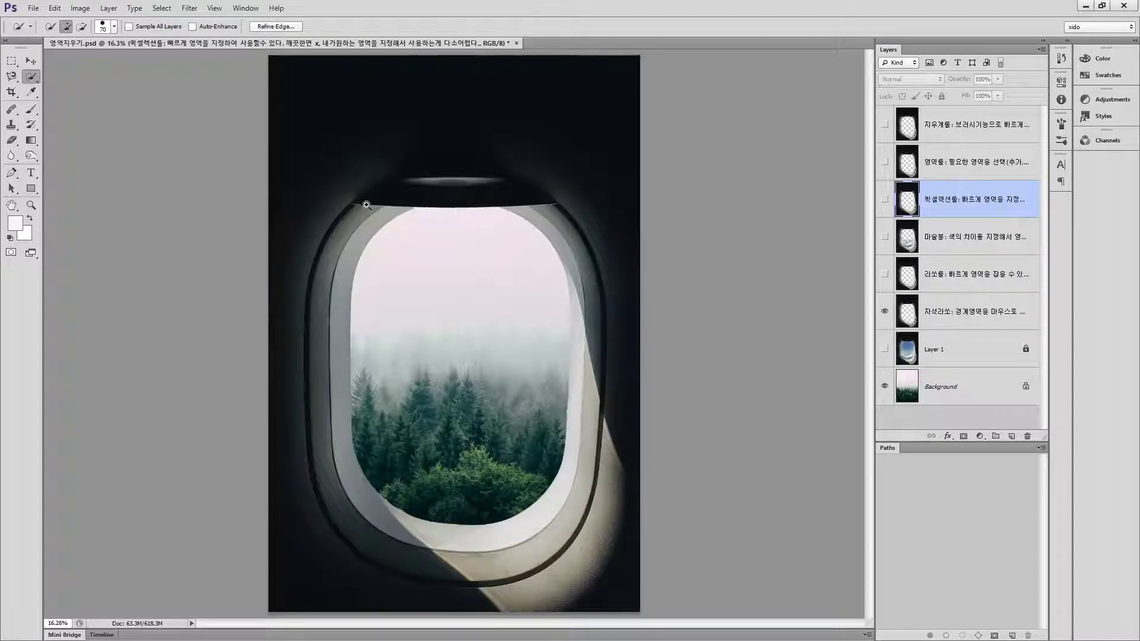
pyautogui.hotkey('ctrl', 'd')
# On the 마술봉 layer, sample the window view with the Magic Wand, add the lit frame area, and deselect
pyautogui.click(980, 239)
pyautogui.rightClick(32, 78)
pyautogui.click(71, 89)
pyautogui.click(554, 343)
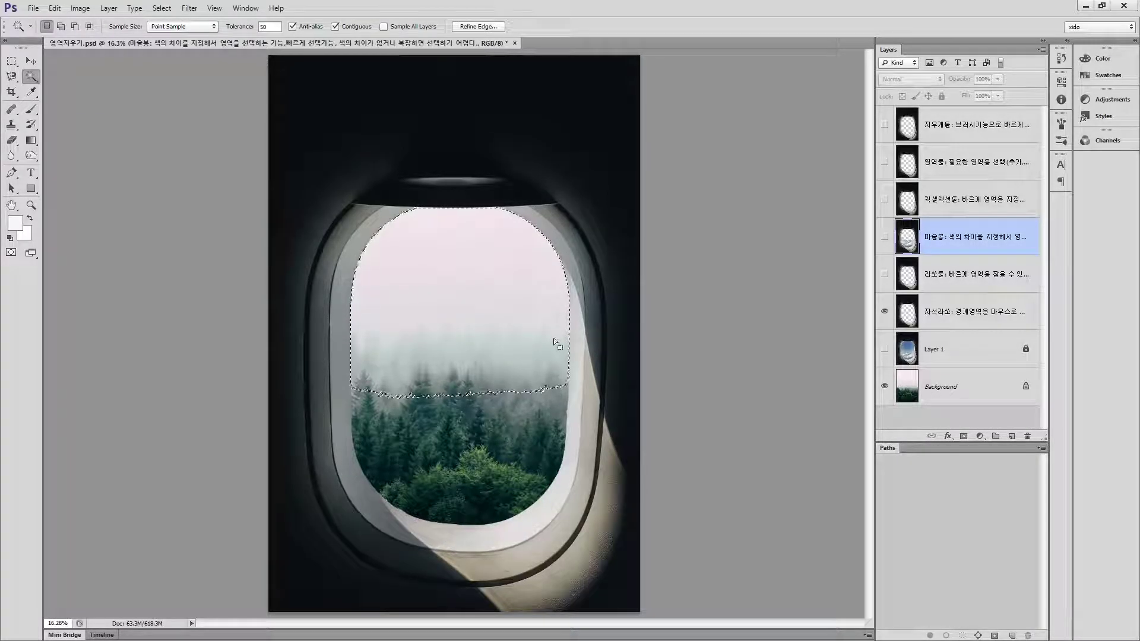
pyautogui.keyDown('shift'); pyautogui.click(584, 419); pyautogui.keyUp('shift')
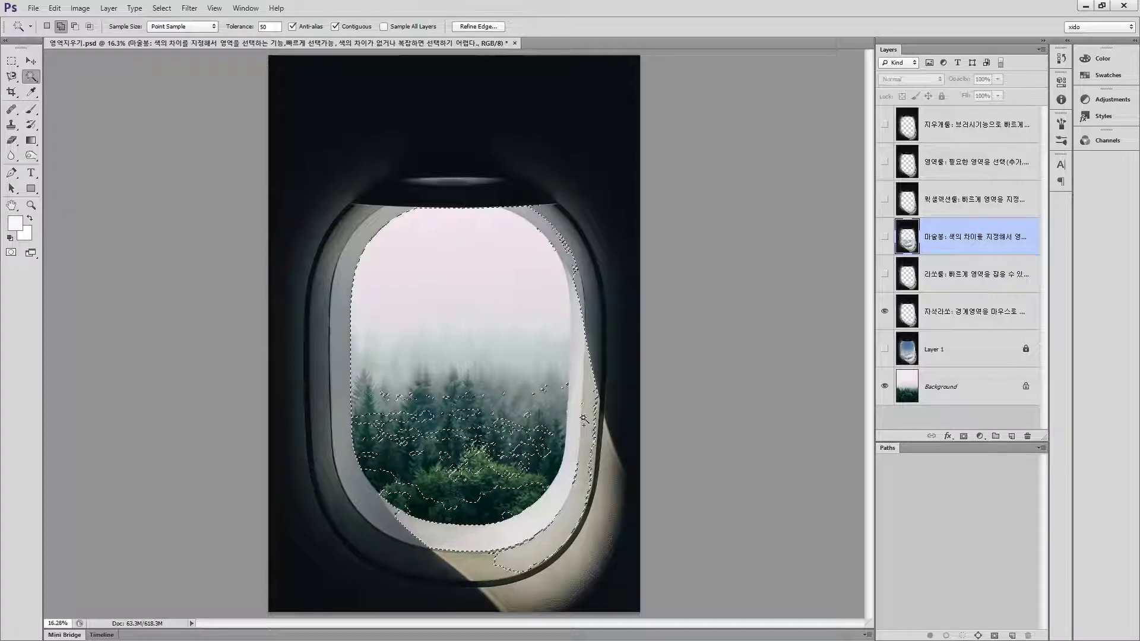
pyautogui.hotkey('ctrl', 'd')
# Choose the Lasso tool for the 라쏘툴 layer and inspect its cut window edge up close by toggling the layer's visibility
pyautogui.click(966, 282)
pyautogui.click(11, 76)
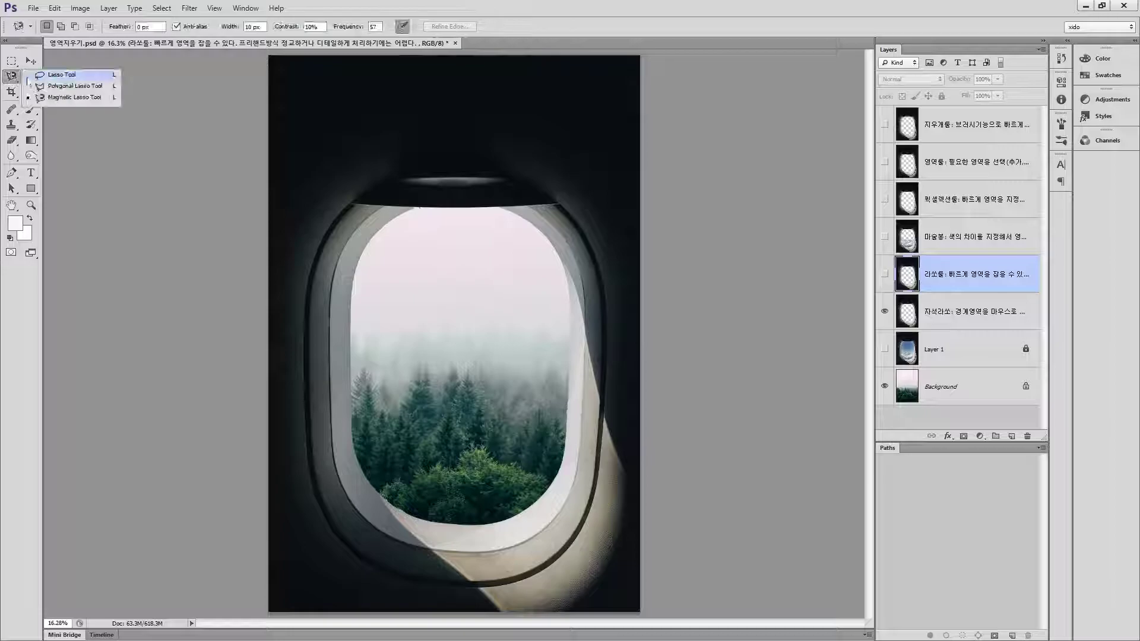
pyautogui.click(60, 76)
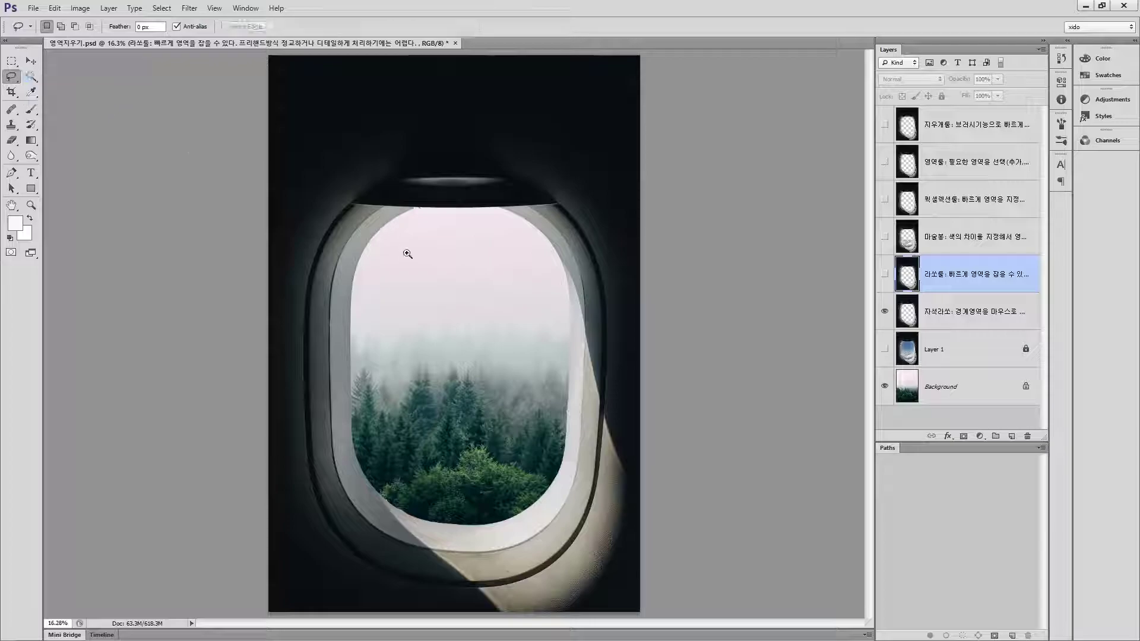
pyautogui.keyDown('ctrl'); pyautogui.click(402, 245); pyautogui.keyUp('ctrl')
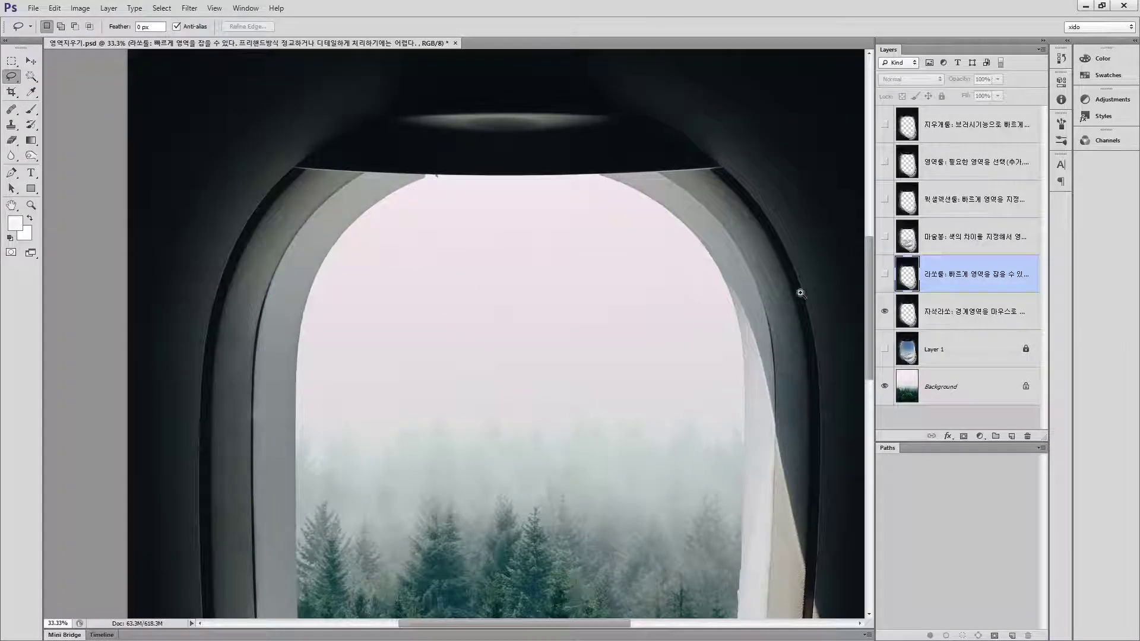
pyautogui.click(884, 277)
pyautogui.keyDown('ctrl'); pyautogui.click(387, 203); pyautogui.keyUp('ctrl')
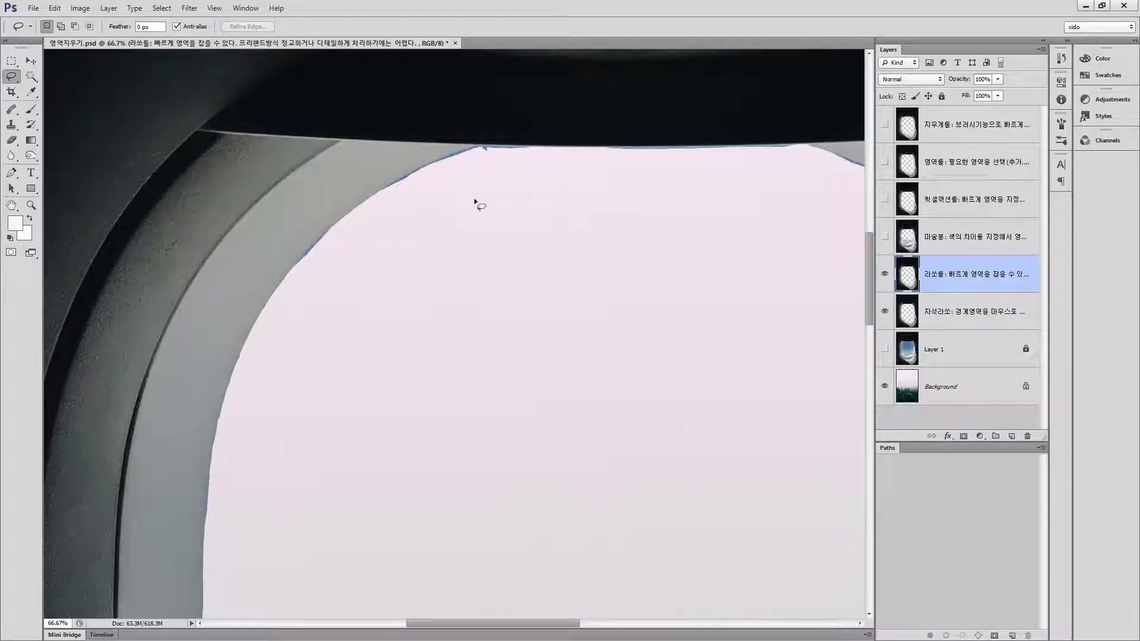
pyautogui.click(885, 276)
# Select the 자석라쏘 layer and switch to the Magnetic Lasso tool
pyautogui.click(909, 314)
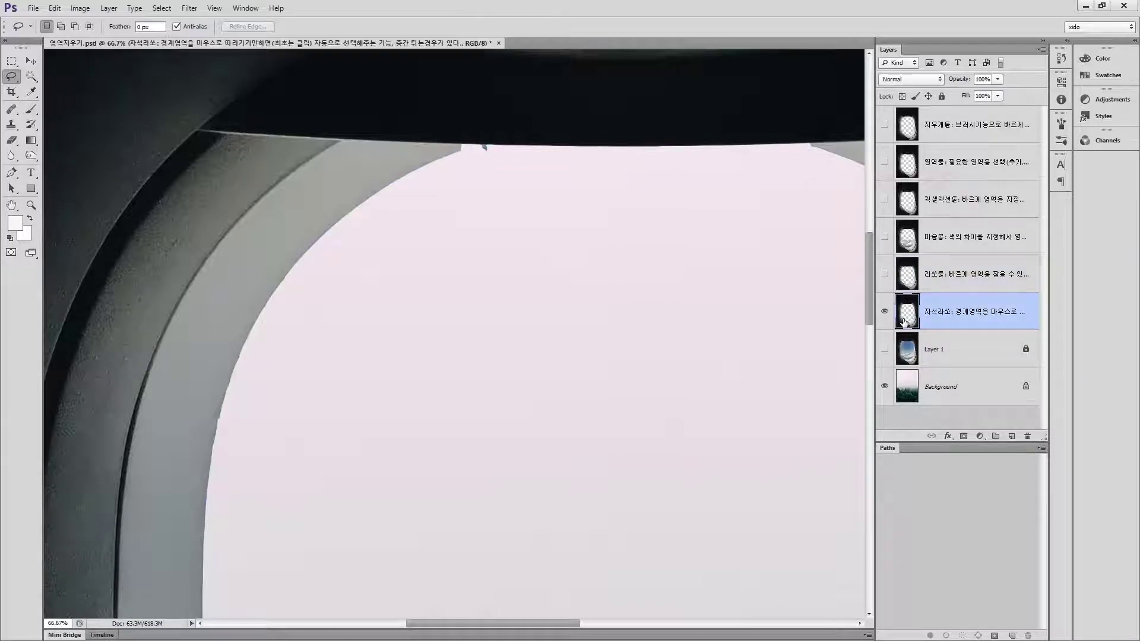
pyautogui.rightClick(10, 81)
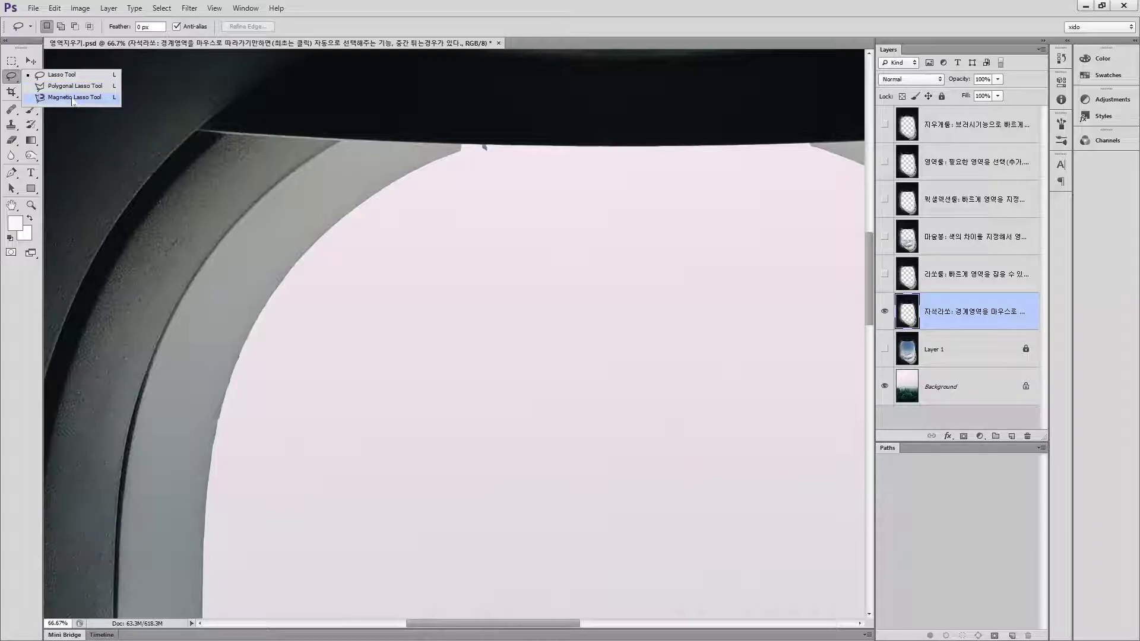
pyautogui.click(73, 98)
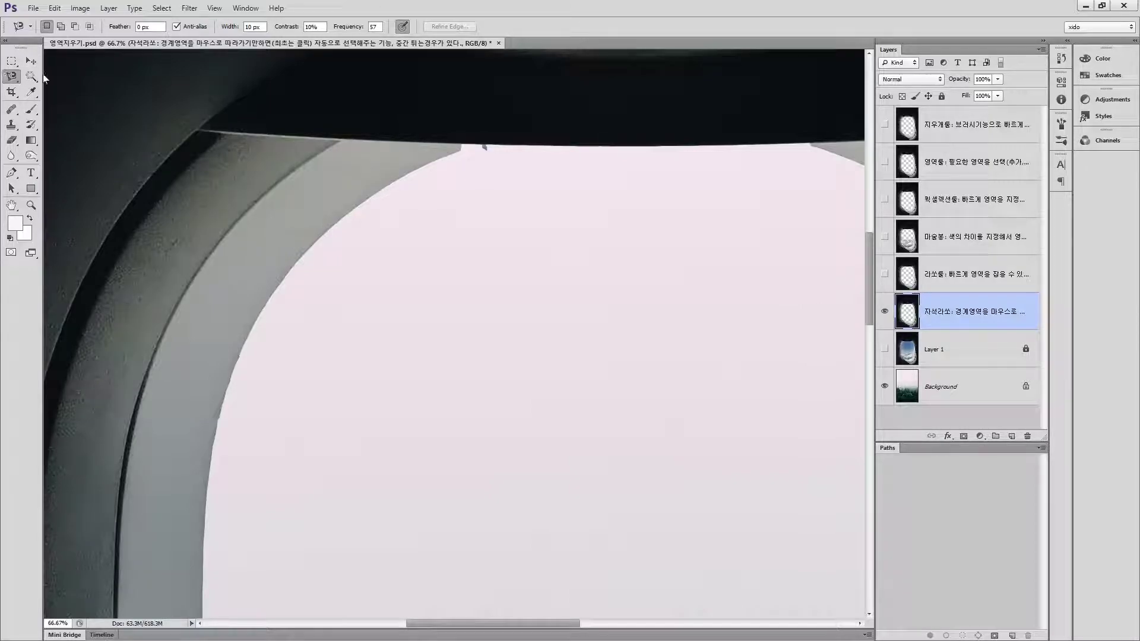
# Hide the 자석라쏘 layer, and select and show Layer 1
pyautogui.click(886, 312)
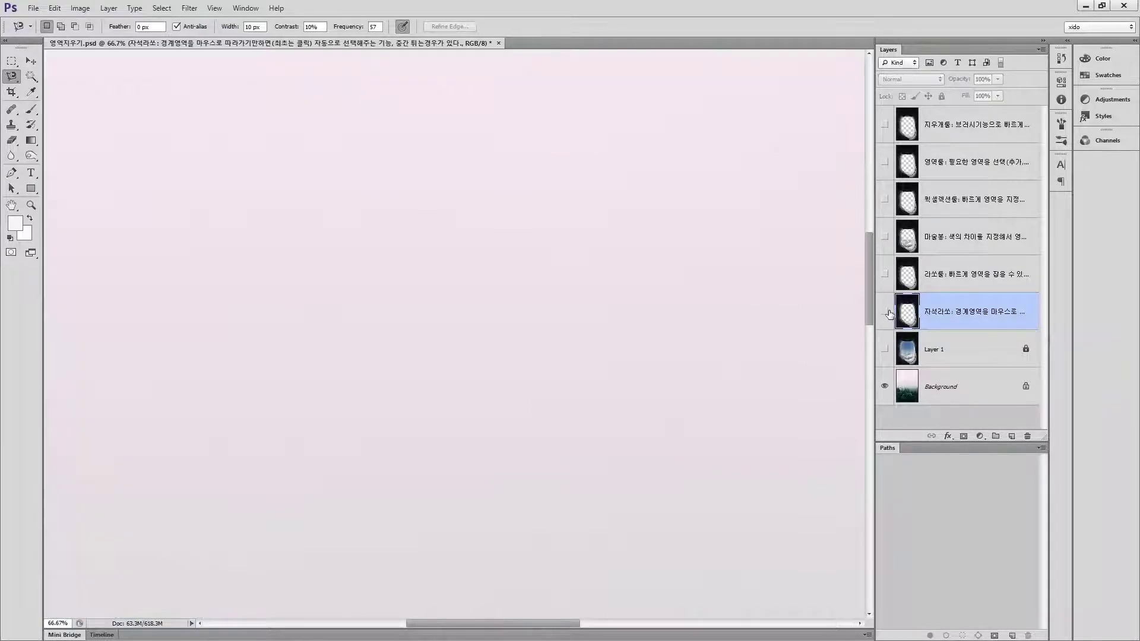
pyautogui.click(974, 356)
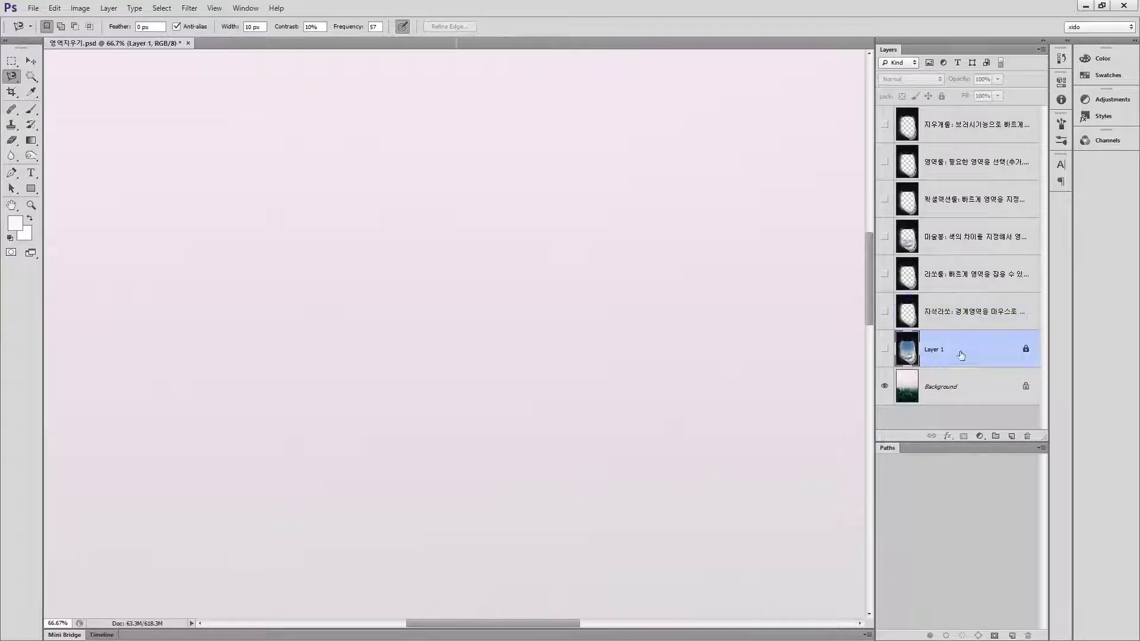
pyautogui.click(885, 350)
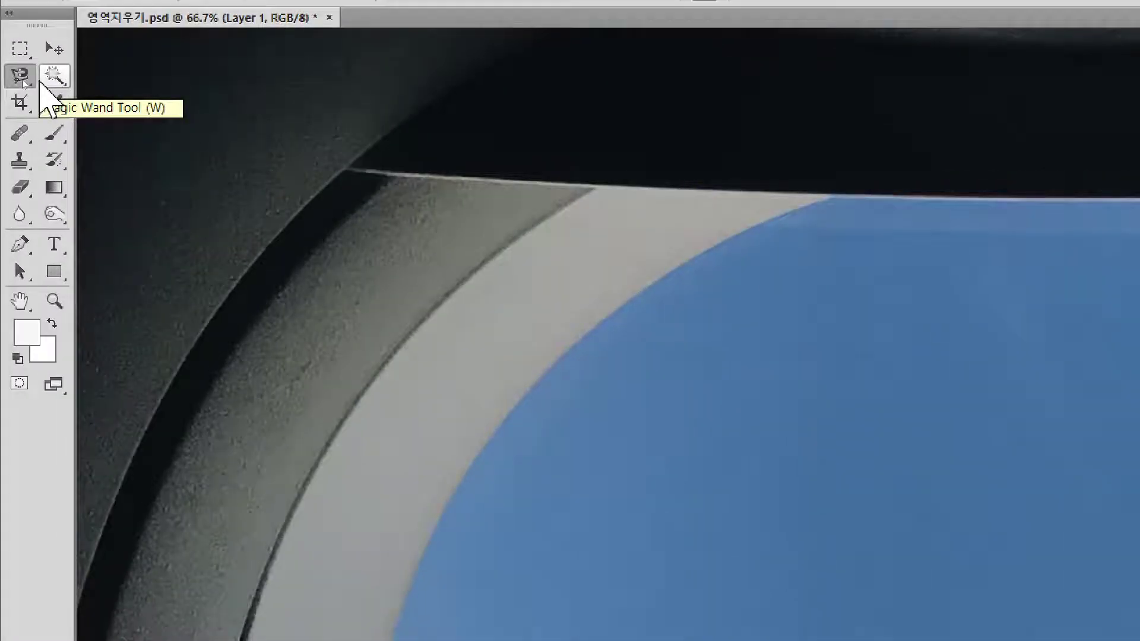
# Activate the Polygonal Lasso tool and duplicate Layer 1, hiding the original
pyautogui.click(20, 76)
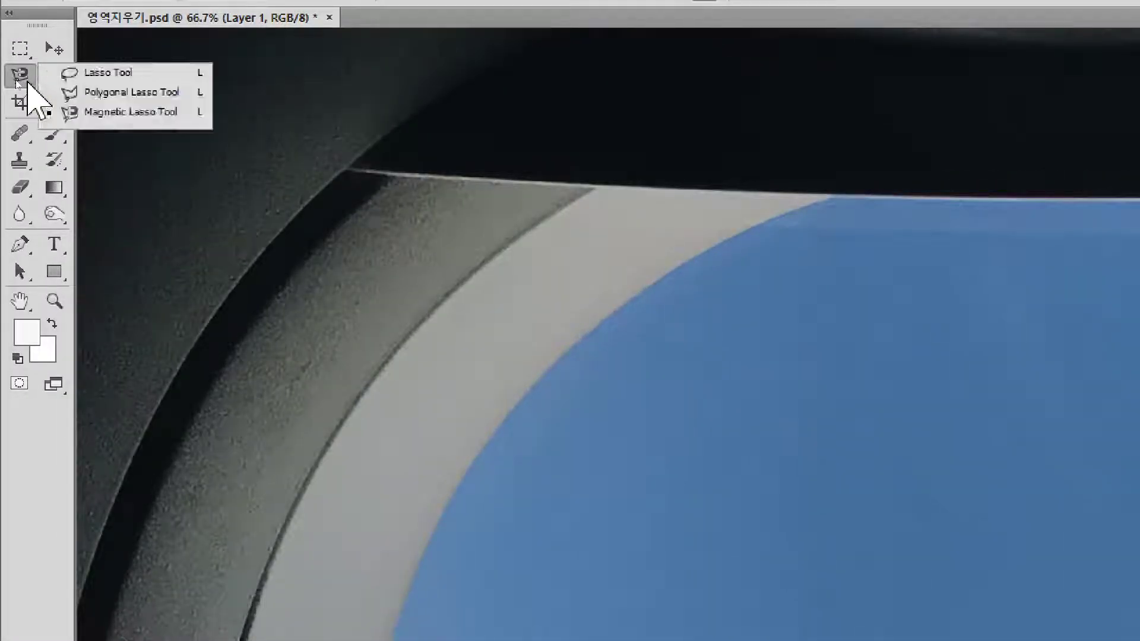
pyautogui.click(132, 92)
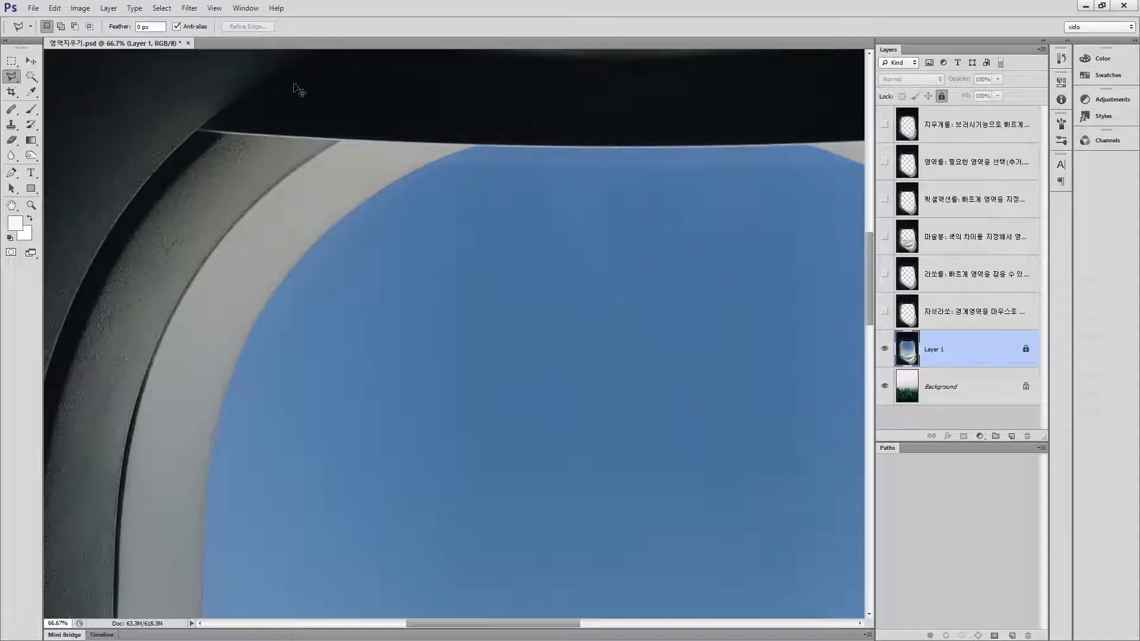
pyautogui.hotkey('ctrl', 'j')
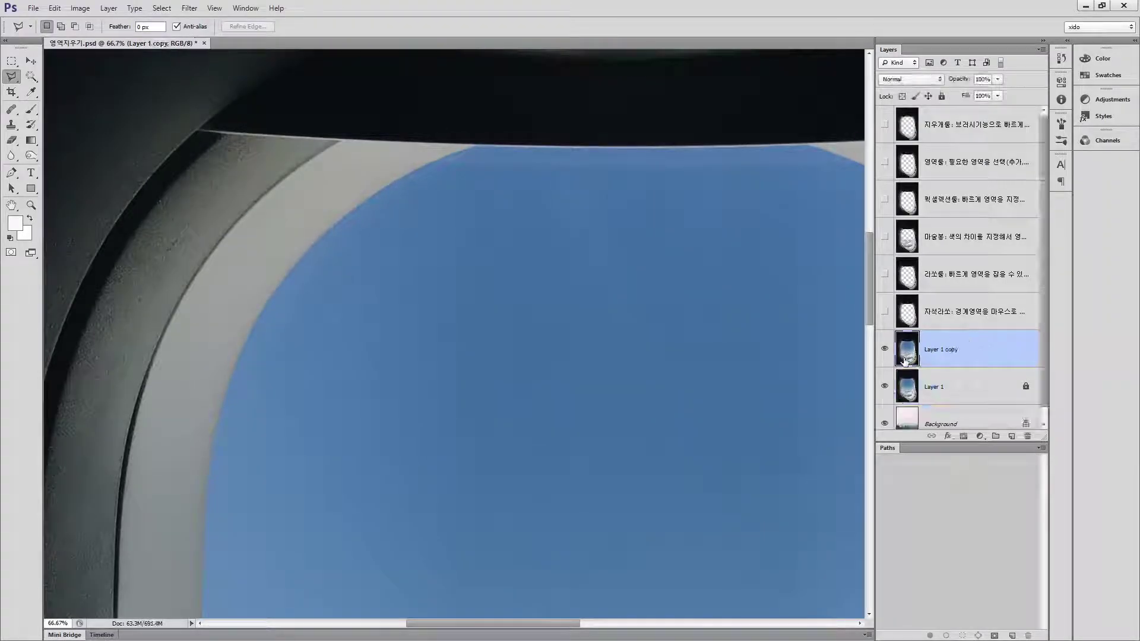
pyautogui.click(885, 386)
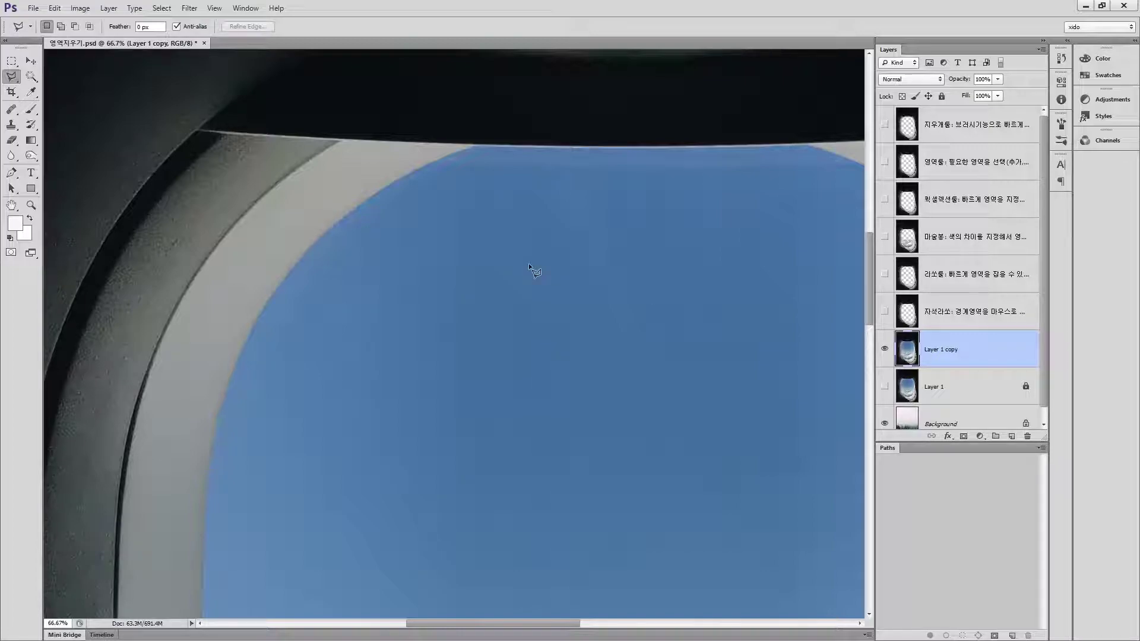
pyautogui.keyDown('ctrl'); pyautogui.click(508, 160); pyautogui.keyUp('ctrl')
pyautogui.keyDown('ctrl'); pyautogui.click(491, 159); pyautogui.keyUp('ctrl')
pyautogui.keyDown('ctrl'); pyautogui.click(479, 158); pyautogui.keyUp('ctrl')
pyautogui.moveTo(466, 151); pyautogui.dragTo(427, 247)
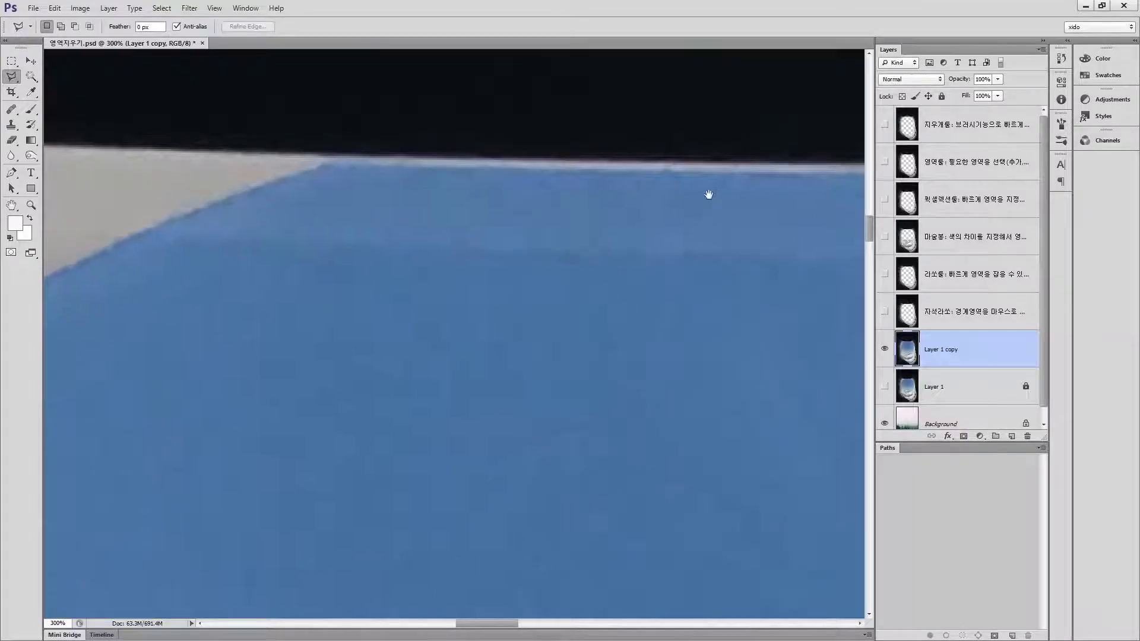
pyautogui.moveTo(718, 193); pyautogui.dragTo(366, 188)
pyautogui.moveTo(537, 203)
pyautogui.mouseDown()
pyautogui.moveTo(226, 206)
pyautogui.moveTo(338, 203)
pyautogui.moveTo(429, 166)
pyautogui.mouseUp()
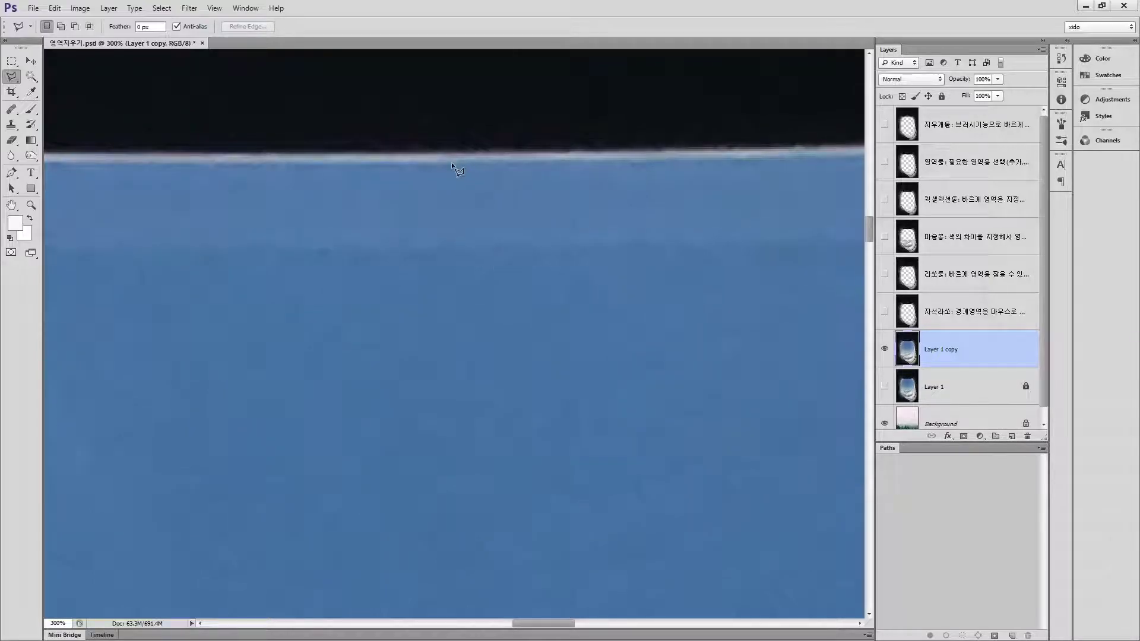
pyautogui.click(452, 161)
pyautogui.moveTo(230, 217); pyautogui.dragTo(655, 267)
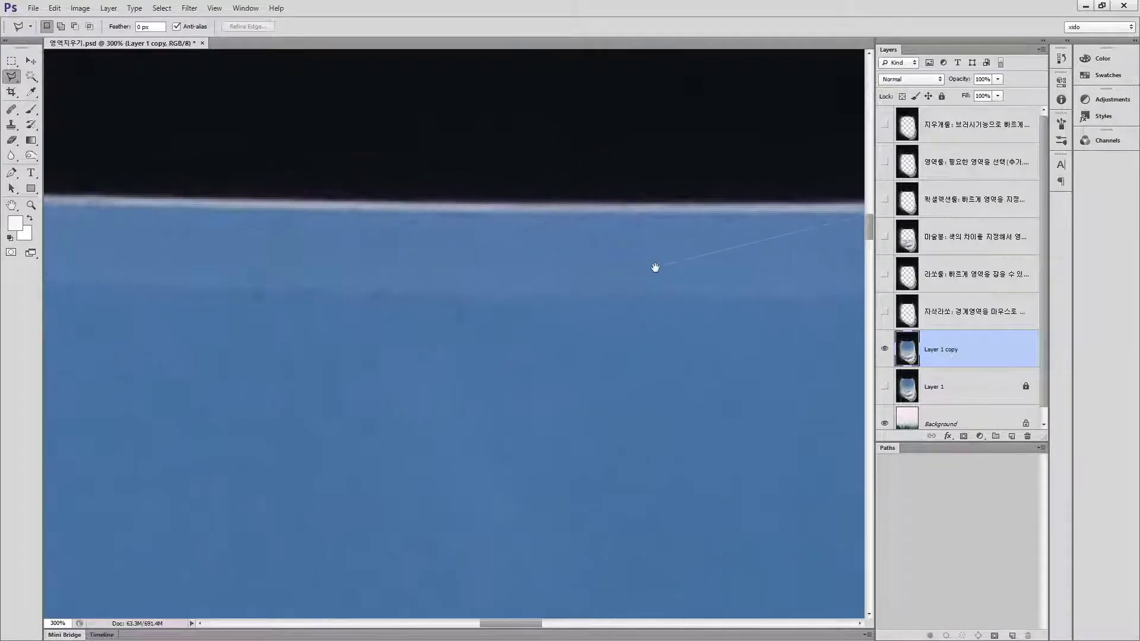
pyautogui.moveTo(70, 256); pyautogui.dragTo(567, 235)
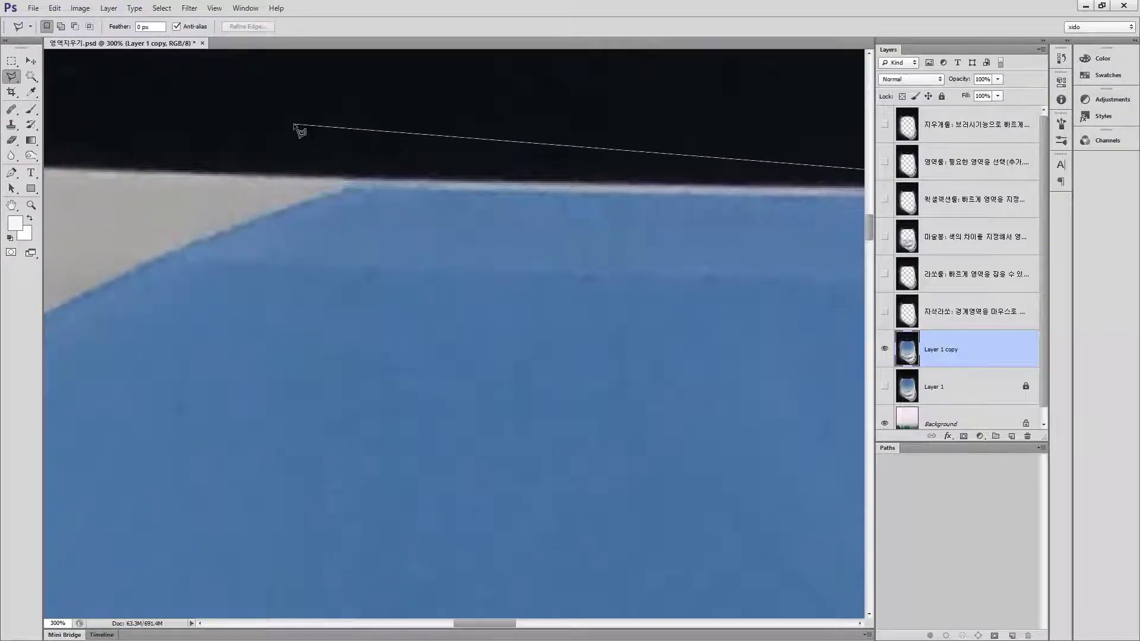
pyautogui.click(346, 186)
# Outline the window's straight top edge with the Polygonal Lasso on Layer 1 copy, up to the upper-left corner
pyautogui.moveTo(770, 199); pyautogui.dragTo(540, 176)
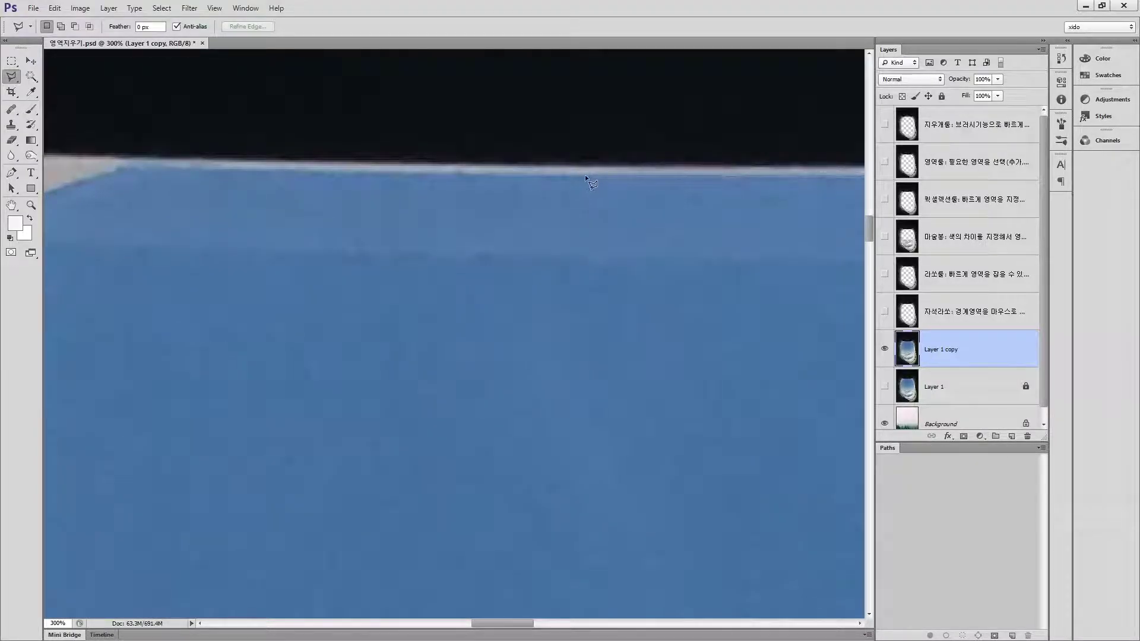
pyautogui.click(262, 170)
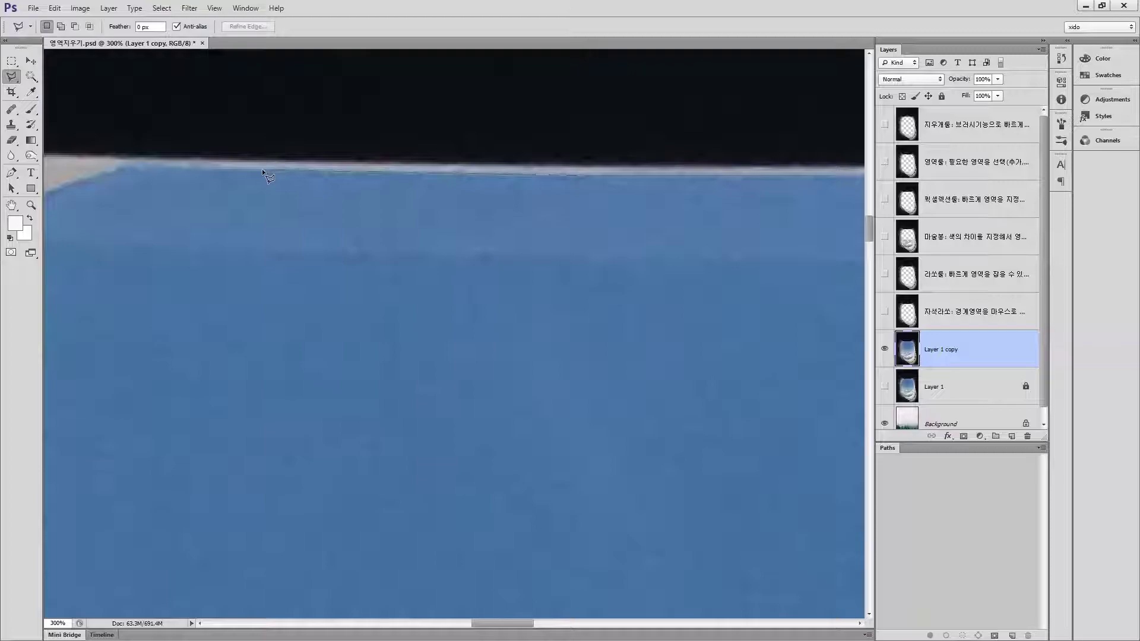
pyautogui.click(119, 165)
# Continue the Polygonal Lasso outline down the window's upper-left curve with closely spaced points along the frame edge
pyautogui.moveTo(229, 216); pyautogui.dragTo(641, 183)
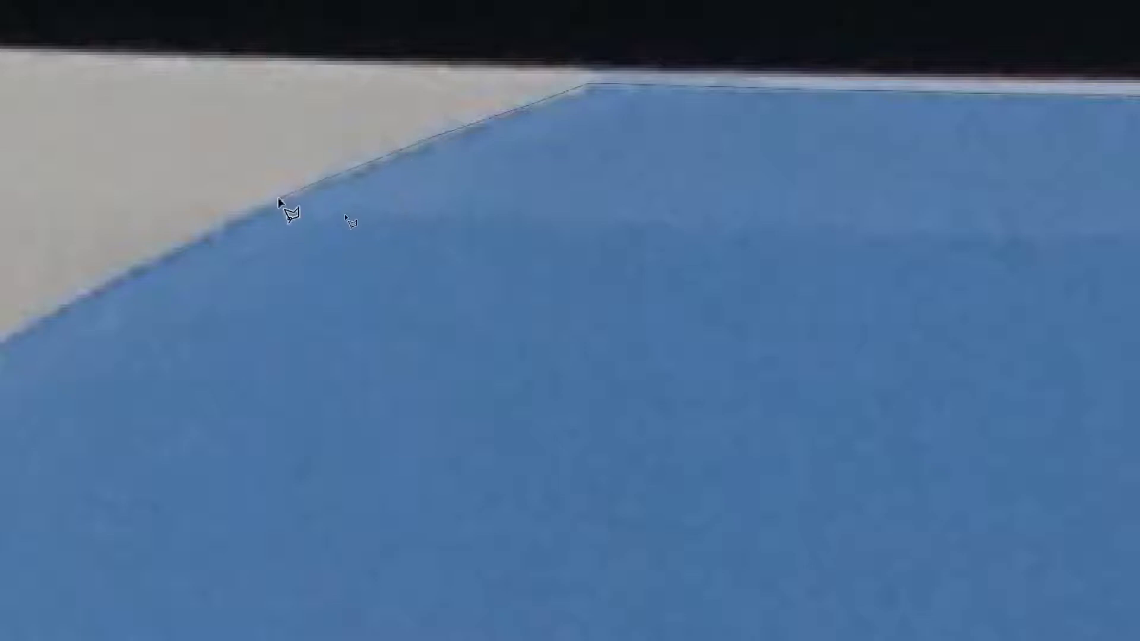
pyautogui.click(335, 182)
pyautogui.click(223, 227)
pyautogui.moveTo(183, 338); pyautogui.dragTo(546, 227)
pyautogui.click(447, 182)
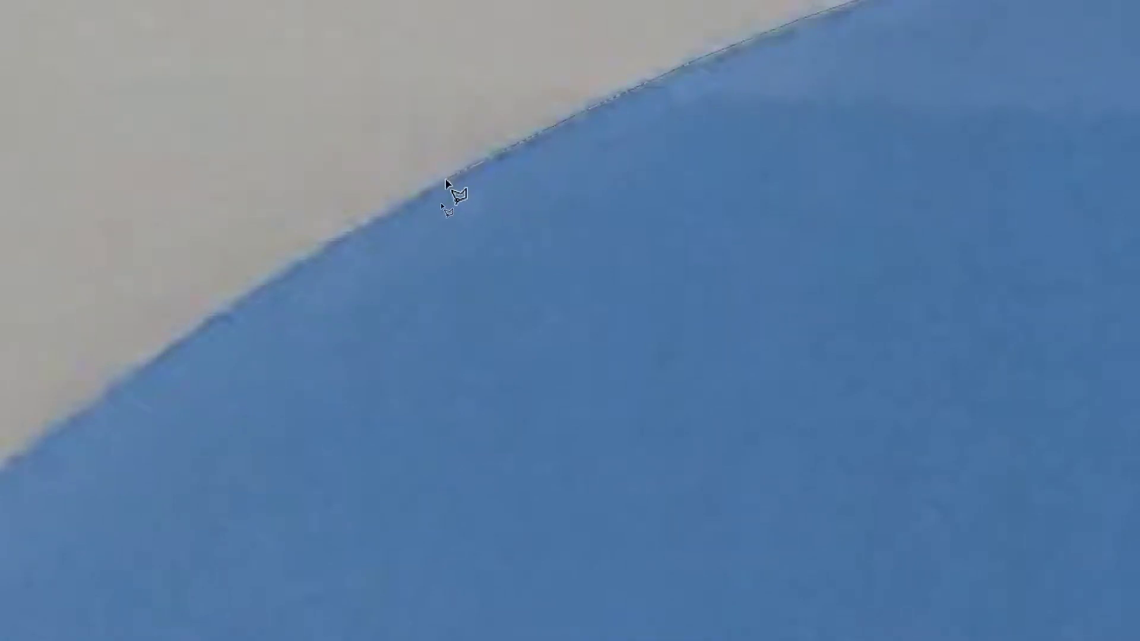
pyautogui.click(299, 264)
pyautogui.click(200, 329)
pyautogui.moveTo(170, 441)
pyautogui.mouseDown()
pyautogui.moveTo(326, 326)
pyautogui.moveTo(543, 196)
pyautogui.mouseUp()
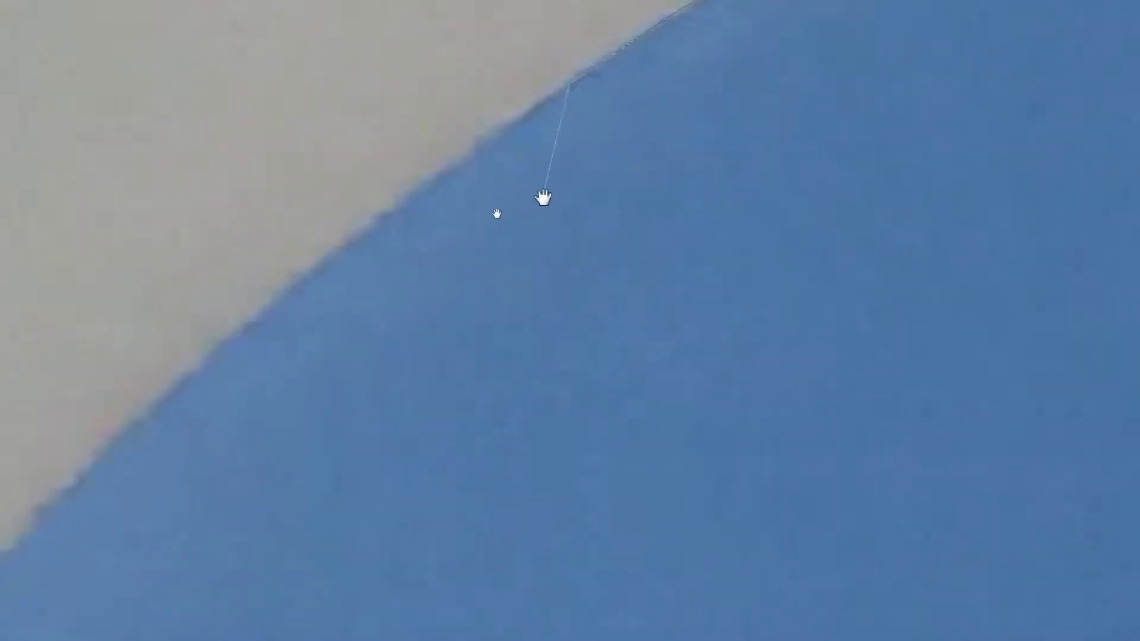
pyautogui.click(472, 155)
pyautogui.click(369, 229)
pyautogui.click(252, 331)
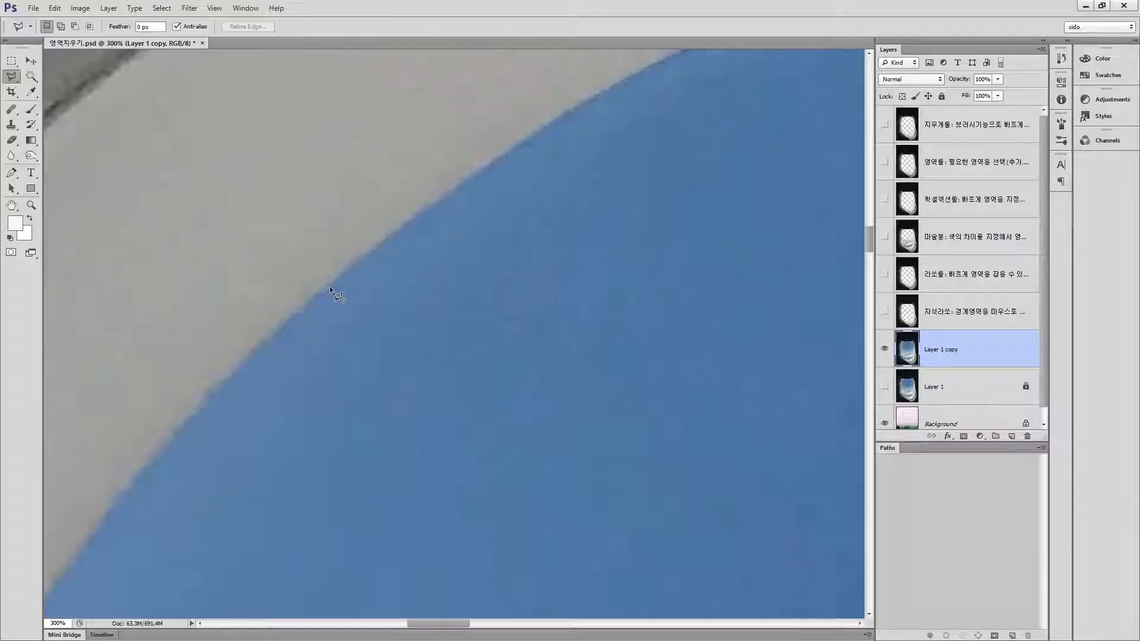
# Close the polygonal outline at its starting point on the window's top edge and deselect it
pyautogui.scroll(-5, 330, 286)
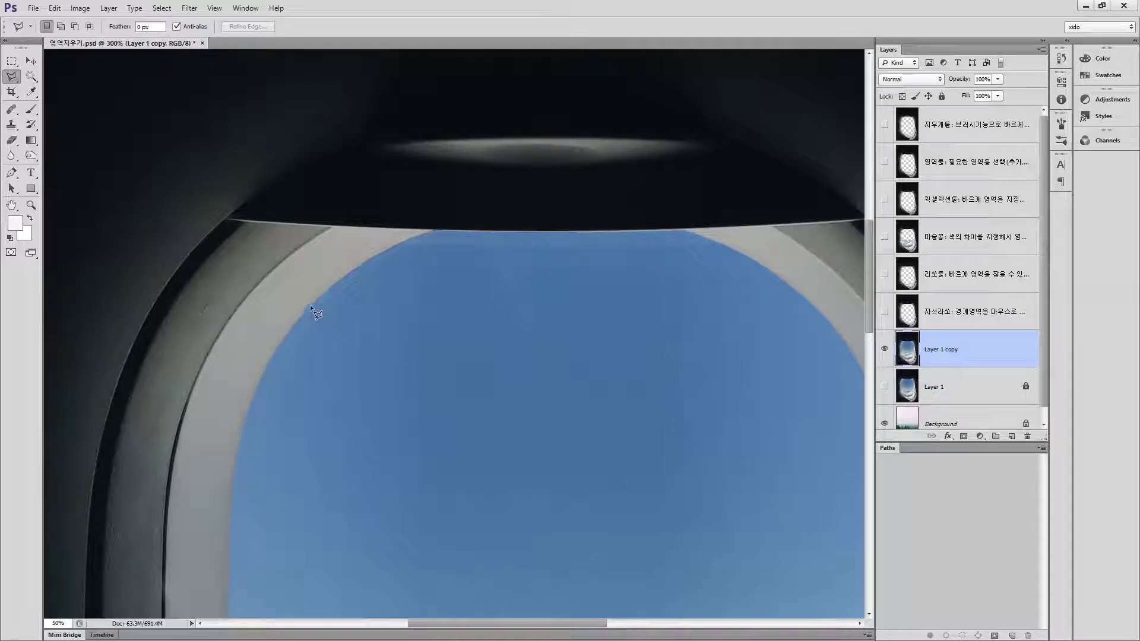
pyautogui.moveTo(311, 305)
pyautogui.mouseDown()
pyautogui.moveTo(424, 295)
pyautogui.moveTo(573, 234)
pyautogui.mouseUp()
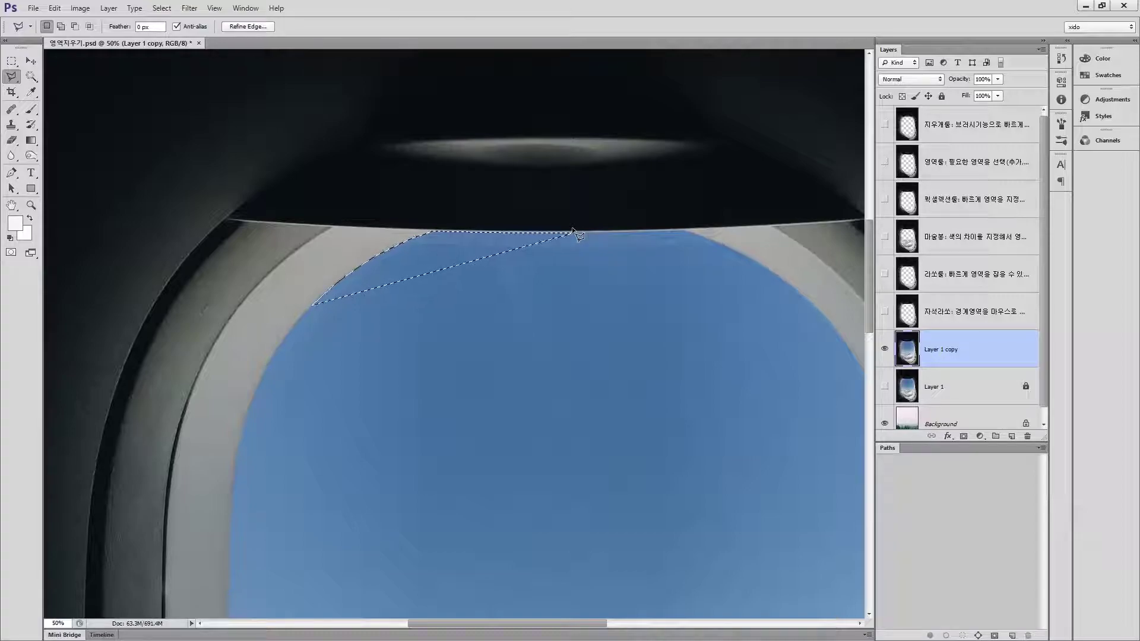
pyautogui.hotkey('ctrl', 'd')
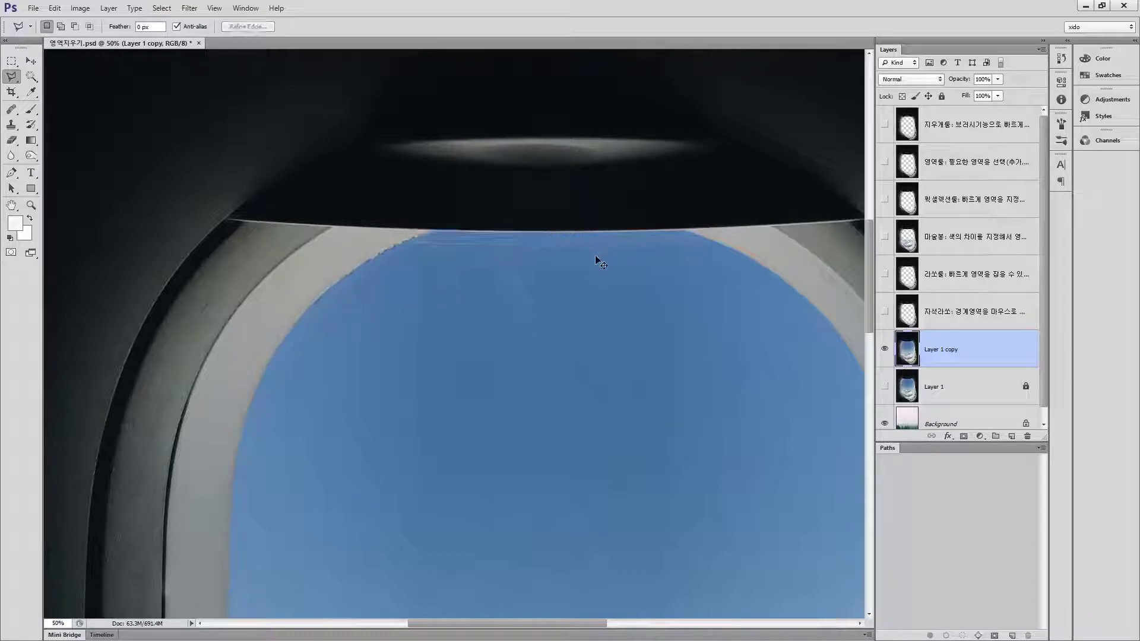
# Start a new Polygonal Lasso outline at the middle of the window's top edge and run it to the upper-left corner
pyautogui.click(552, 250)
pyautogui.click(554, 190)
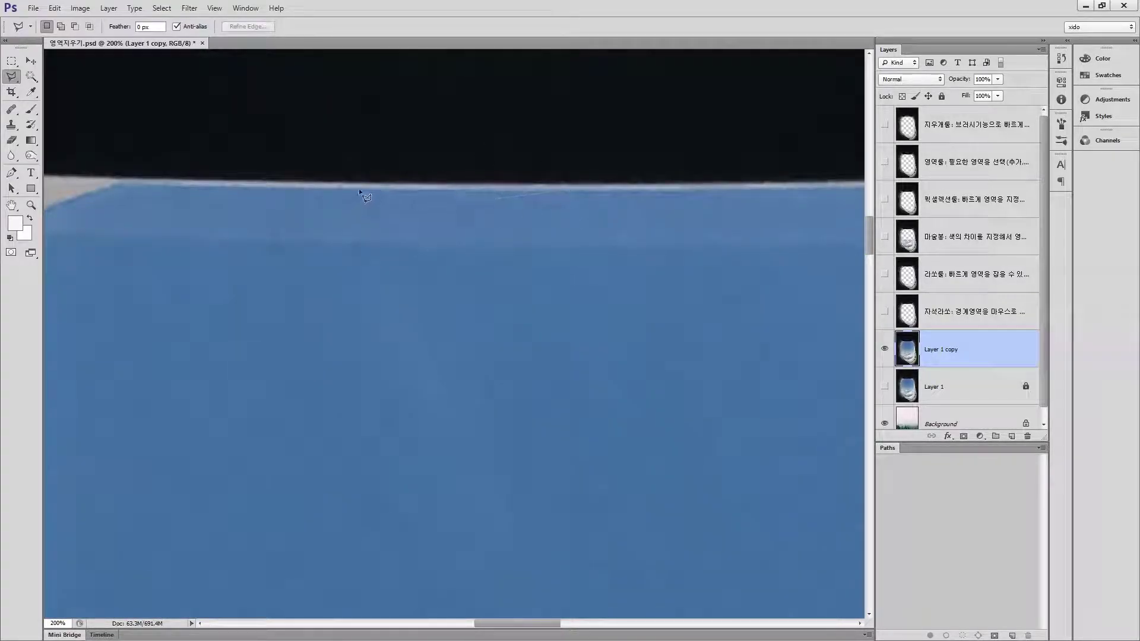
pyautogui.click(122, 188)
pyautogui.moveTo(141, 243)
pyautogui.mouseDown()
pyautogui.moveTo(570, 211)
pyautogui.moveTo(503, 177)
pyautogui.mouseUp()
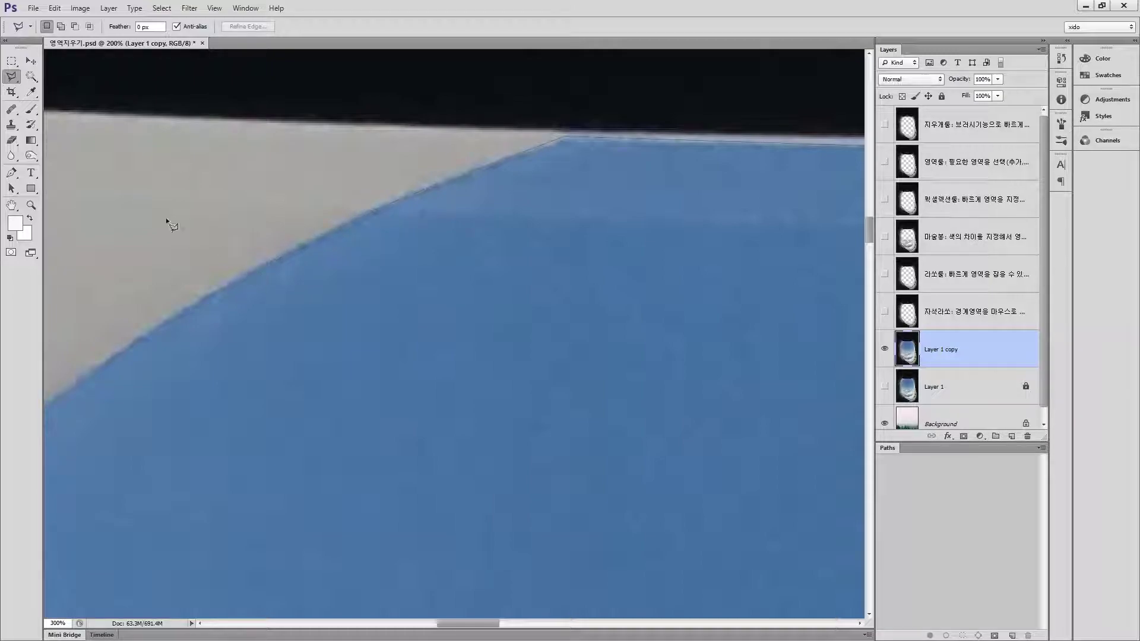
# Place three stray Polygonal Lasso points on the grey frame beside the window edge and remove them one by one
pyautogui.click(76, 280)
pyautogui.moveTo(112, 331); pyautogui.dragTo(289, 266)
pyautogui.click(213, 270)
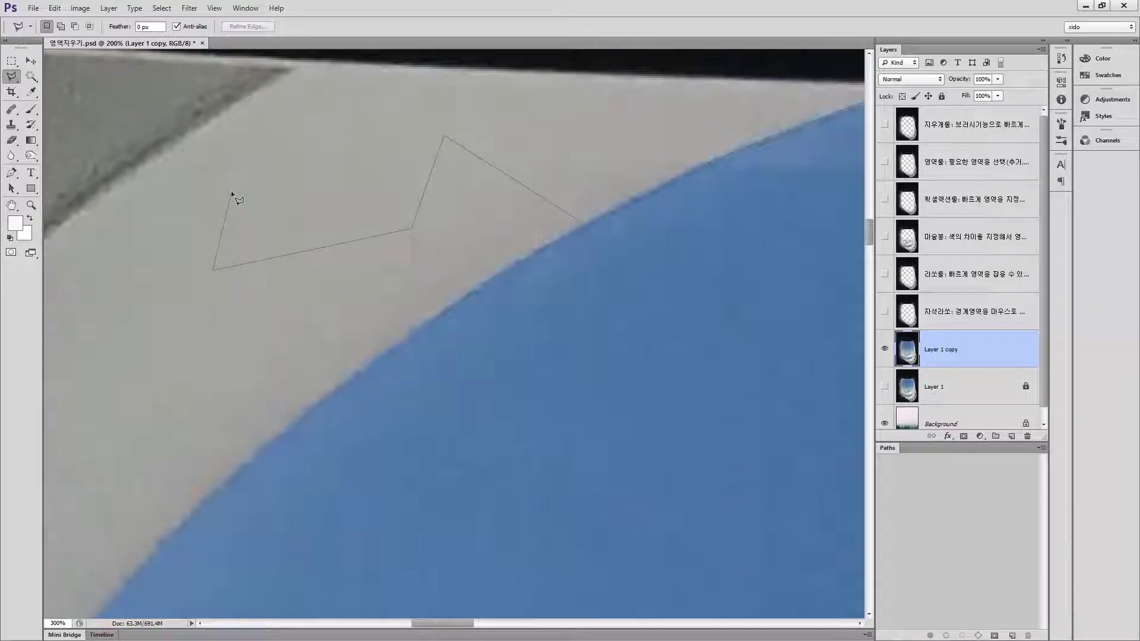
pyautogui.press('BackSpace')
pyautogui.press('BackSpace')
pyautogui.press('BackSpace')
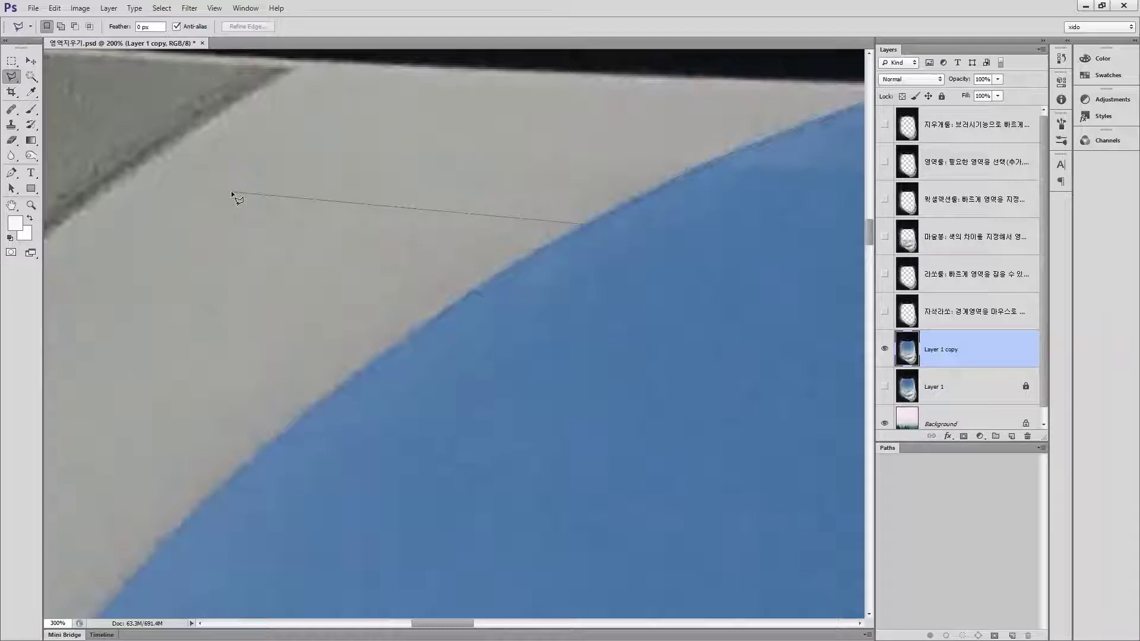
# Continue the outline down the window's upper-left curve, placing points along the boundary between frame and sky
pyautogui.click(465, 294)
pyautogui.scroll(-3, 415, 265)
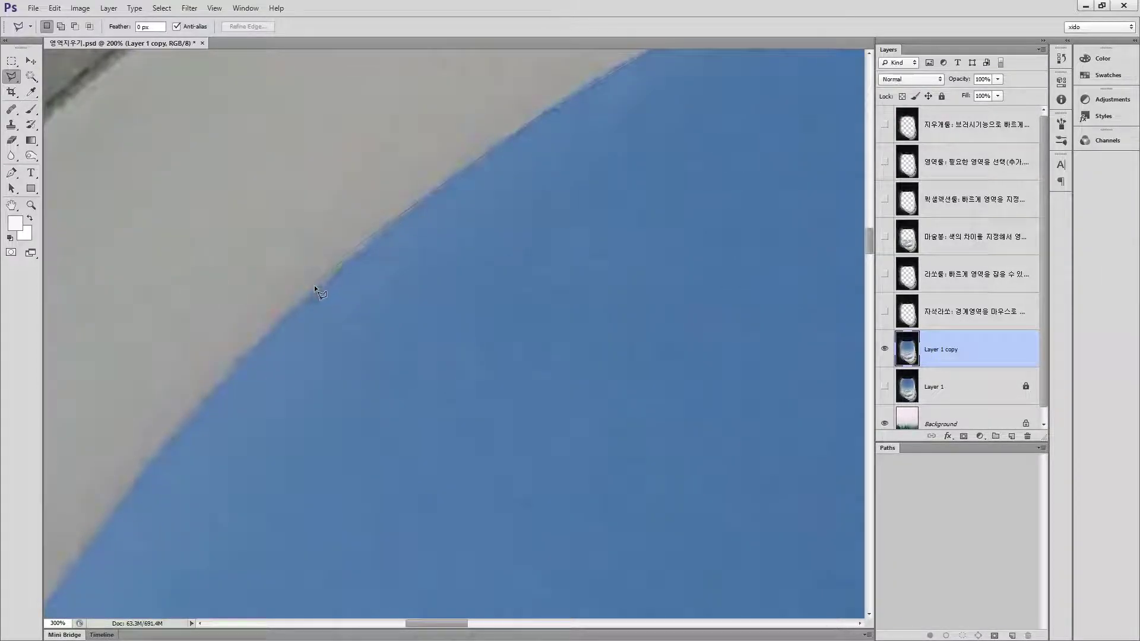
pyautogui.scroll(2, 309, 315)
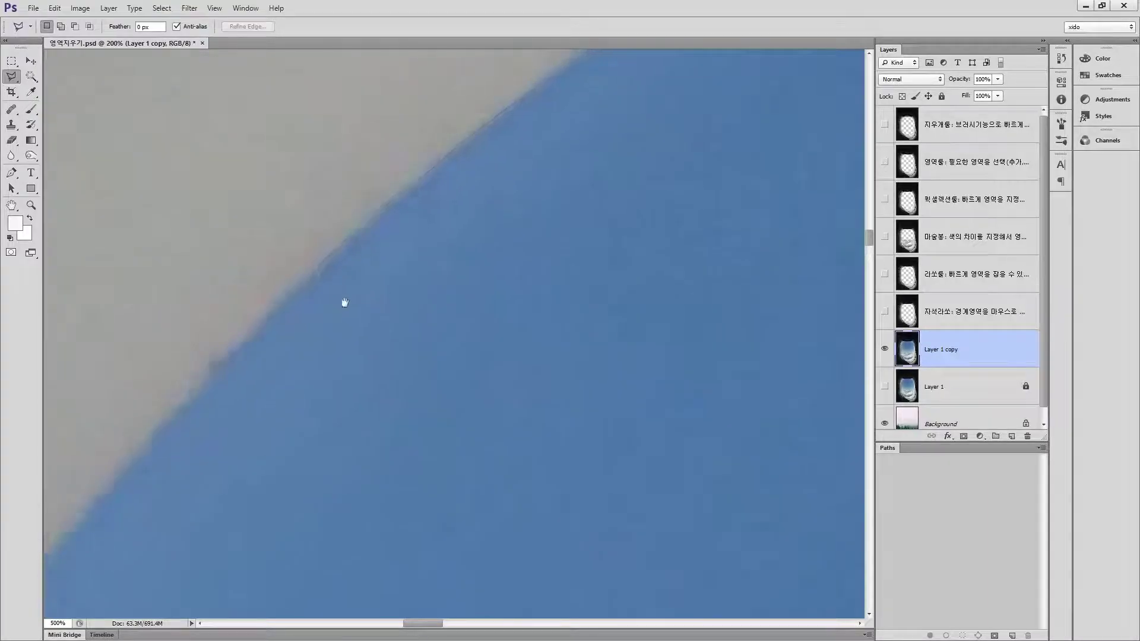
pyautogui.moveTo(328, 318); pyautogui.dragTo(446, 221)
pyautogui.click(401, 207)
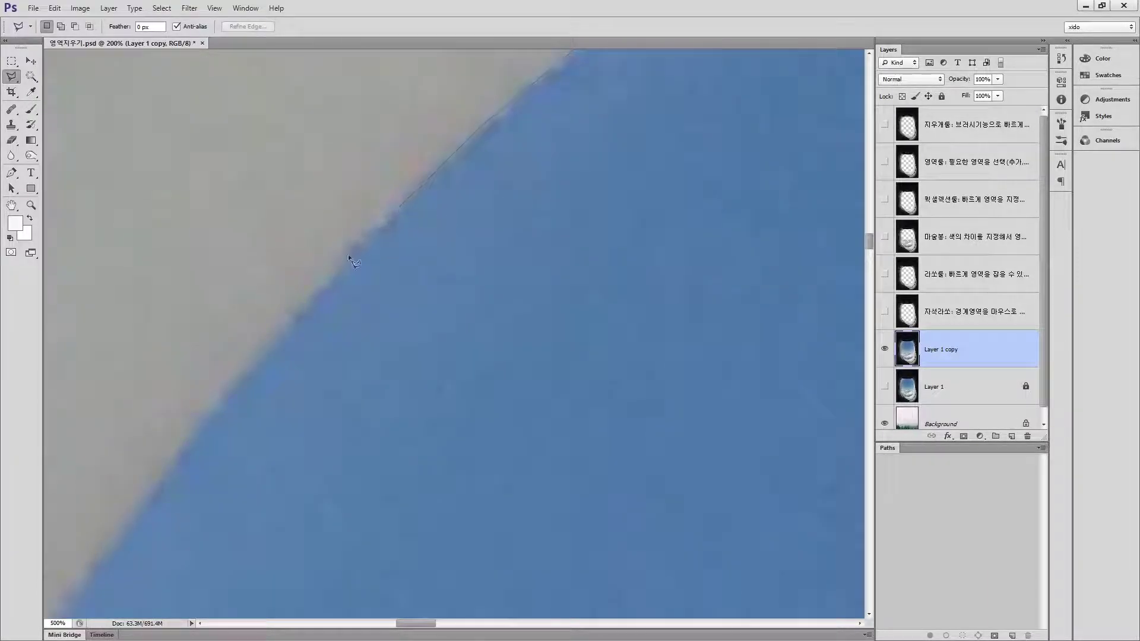
pyautogui.click(260, 351)
pyautogui.moveTo(144, 491); pyautogui.dragTo(420, 157)
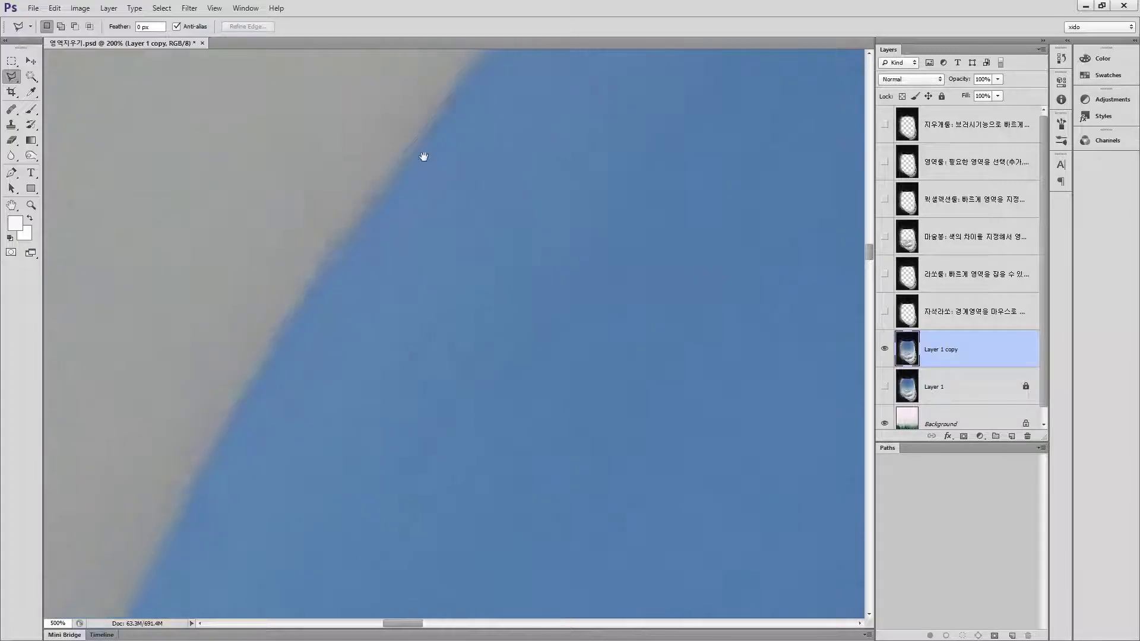
pyautogui.click(276, 331)
pyautogui.moveTo(171, 519)
pyautogui.mouseDown()
pyautogui.moveTo(255, 400)
pyautogui.moveTo(304, 291)
pyautogui.mouseUp()
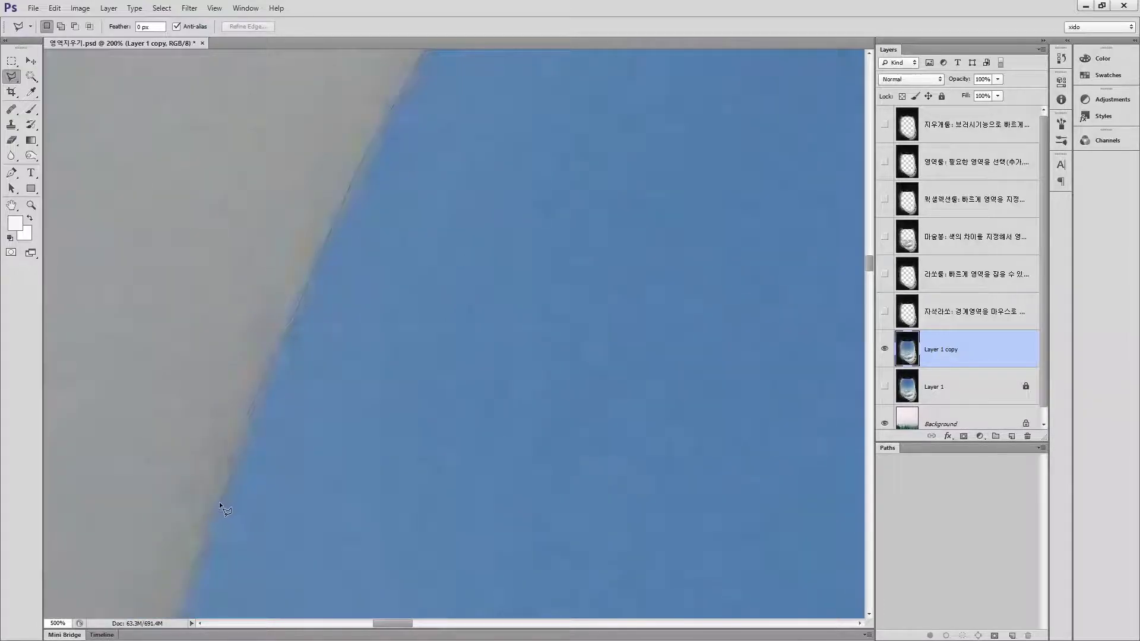
# Extend the outline along the steep lower part of the upper-left curve to where the window's left side straightens
pyautogui.moveTo(214, 544); pyautogui.dragTo(255, 248)
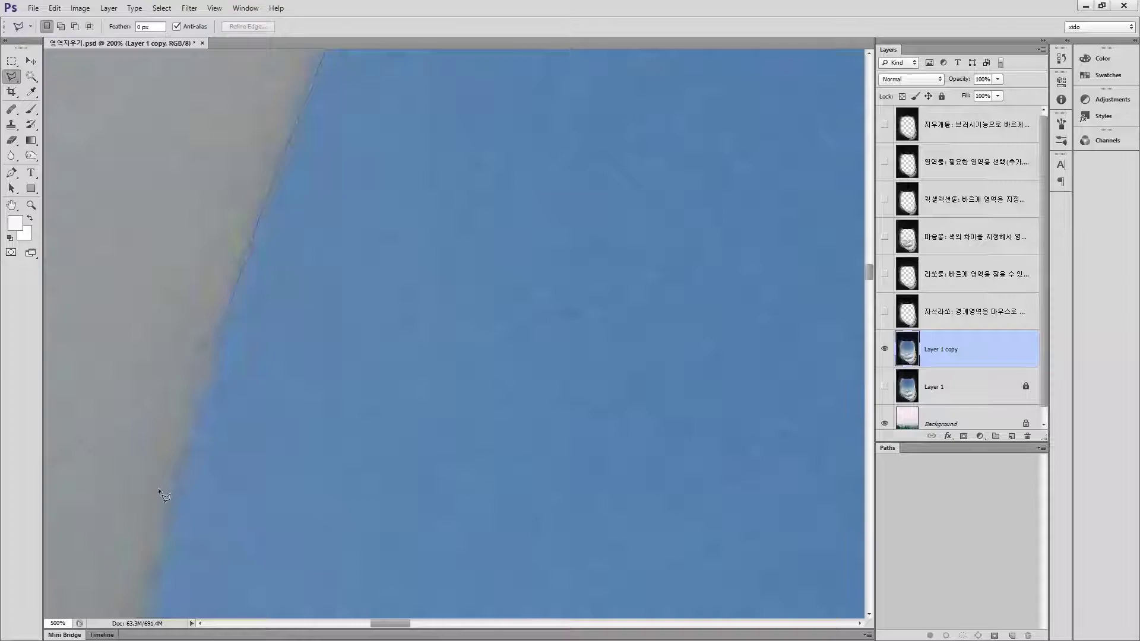
pyautogui.click(165, 536)
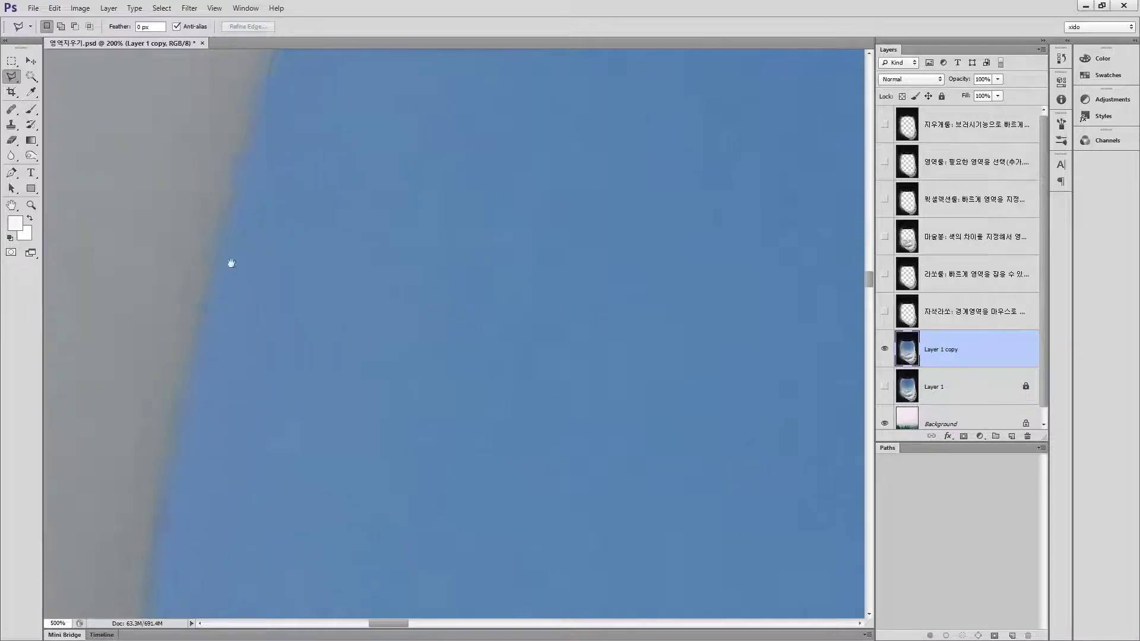
pyautogui.moveTo(160, 538); pyautogui.dragTo(229, 285)
pyautogui.click(211, 438)
pyautogui.moveTo(212, 438); pyautogui.dragTo(235, 166)
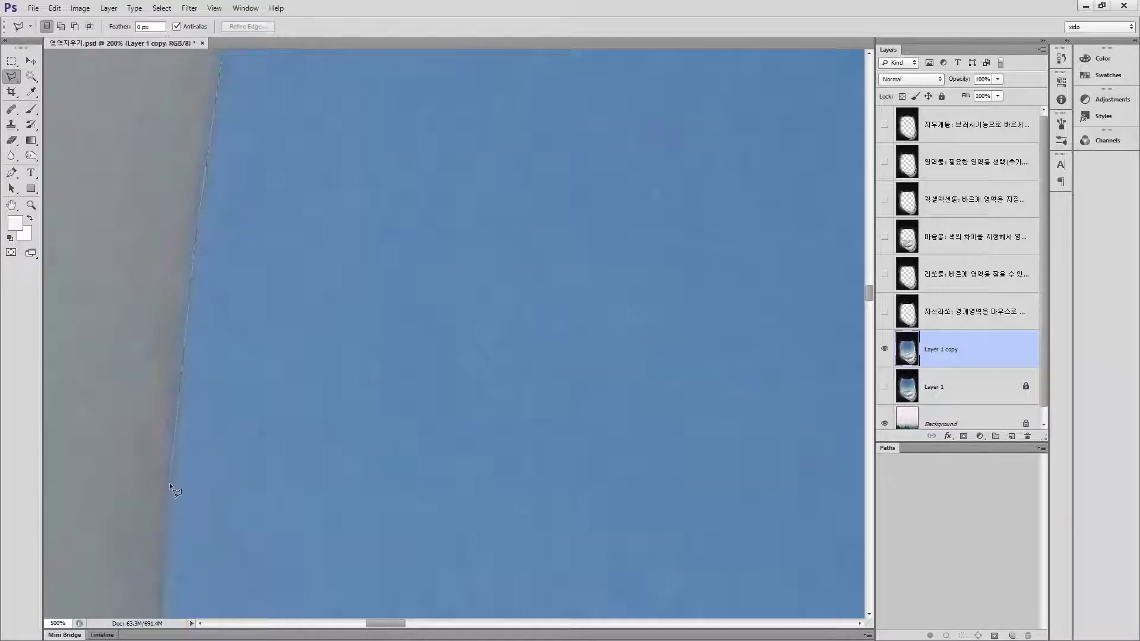
pyautogui.click(178, 529)
pyautogui.moveTo(179, 529); pyautogui.dragTo(186, 267)
pyautogui.click(165, 411)
pyautogui.moveTo(179, 592); pyautogui.dragTo(243, 191)
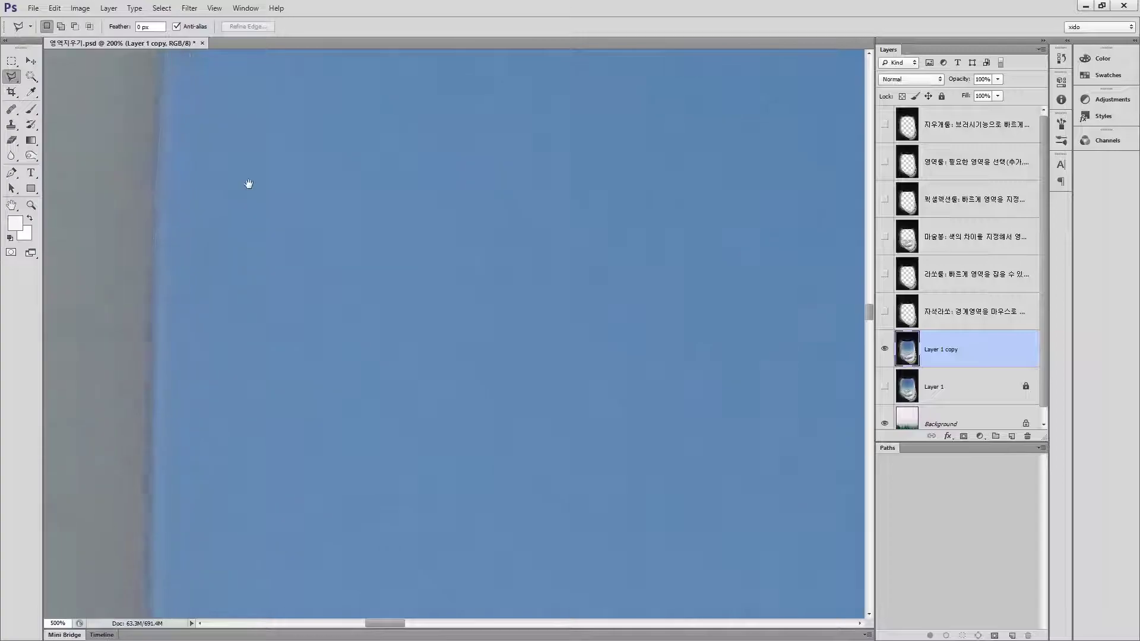
# Carry the Polygonal Lasso outline down the window's straight left side to the level of the clouds
pyautogui.moveTo(166, 526); pyautogui.dragTo(170, 181)
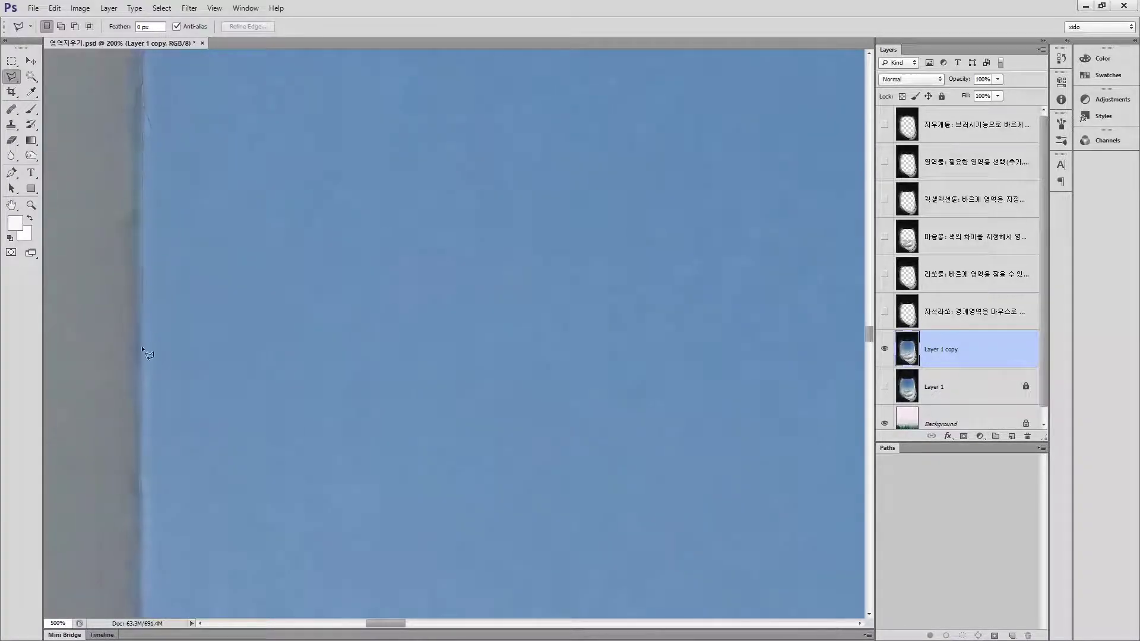
pyautogui.moveTo(158, 464); pyautogui.dragTo(181, 122)
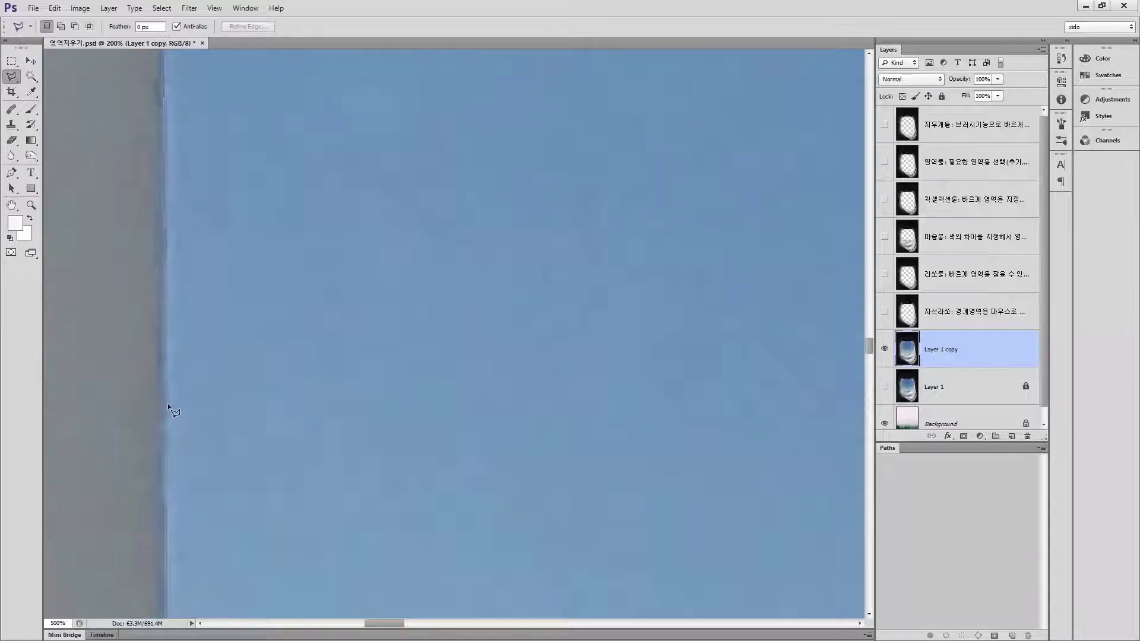
pyautogui.moveTo(232, 466); pyautogui.dragTo(231, 201)
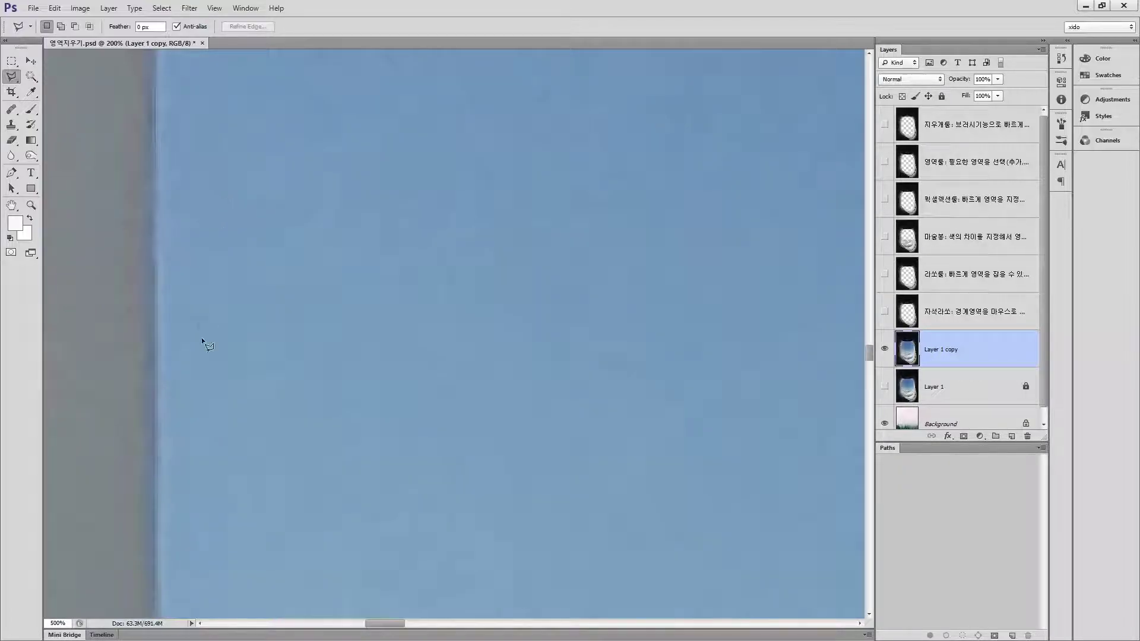
pyautogui.moveTo(154, 574); pyautogui.dragTo(115, 373)
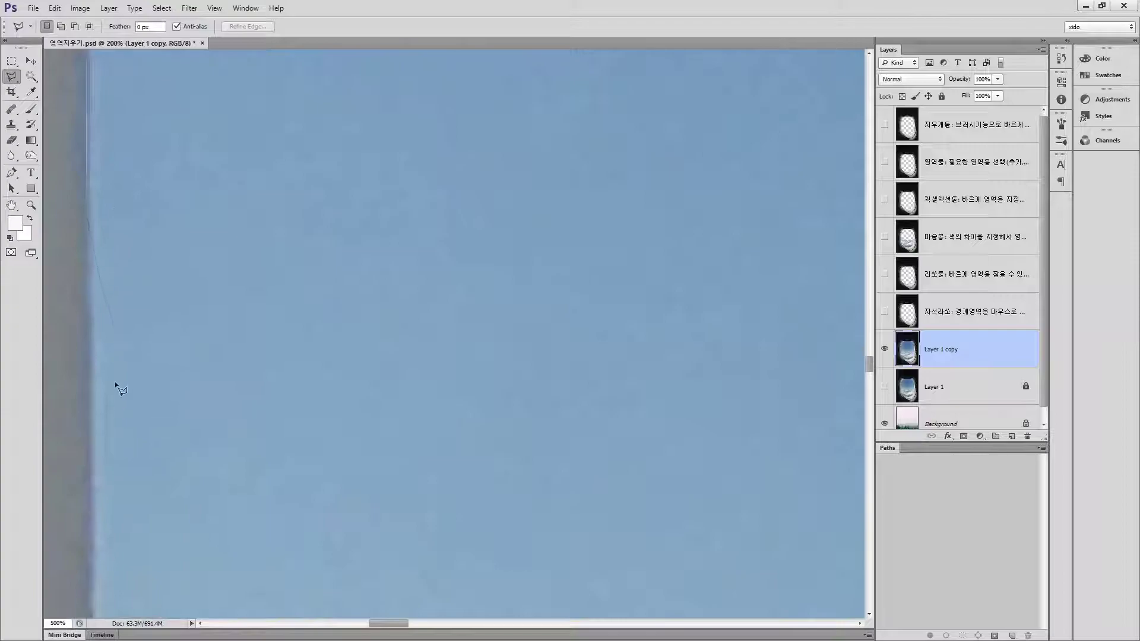
pyautogui.moveTo(148, 501); pyautogui.dragTo(171, 123)
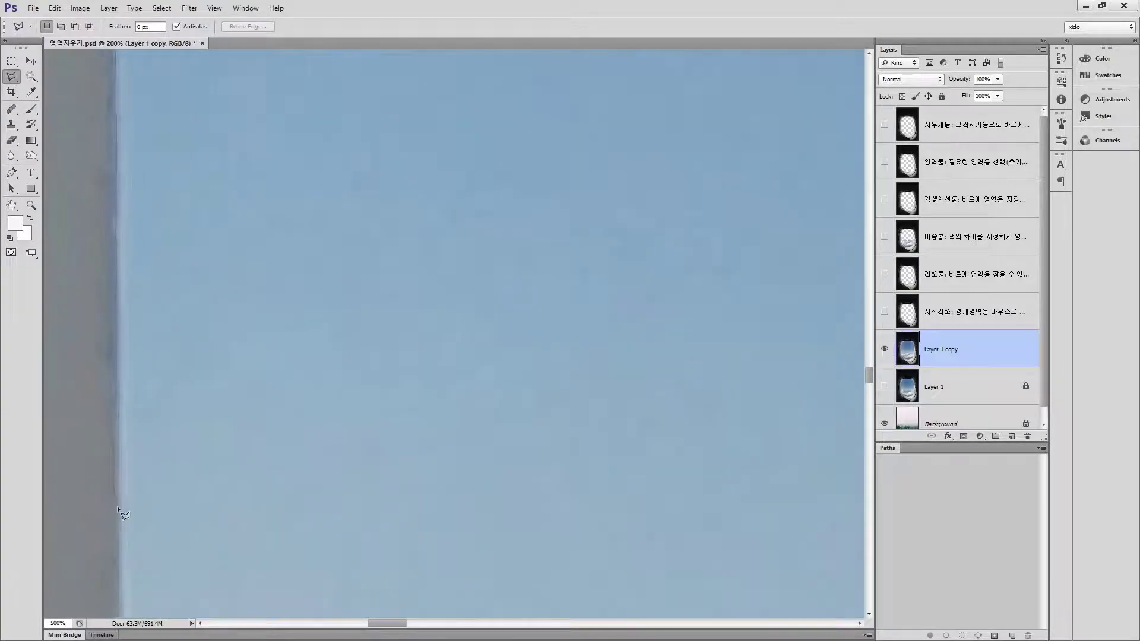
pyautogui.keyDown('alt'); pyautogui.click(165, 528); pyautogui.keyUp('alt')
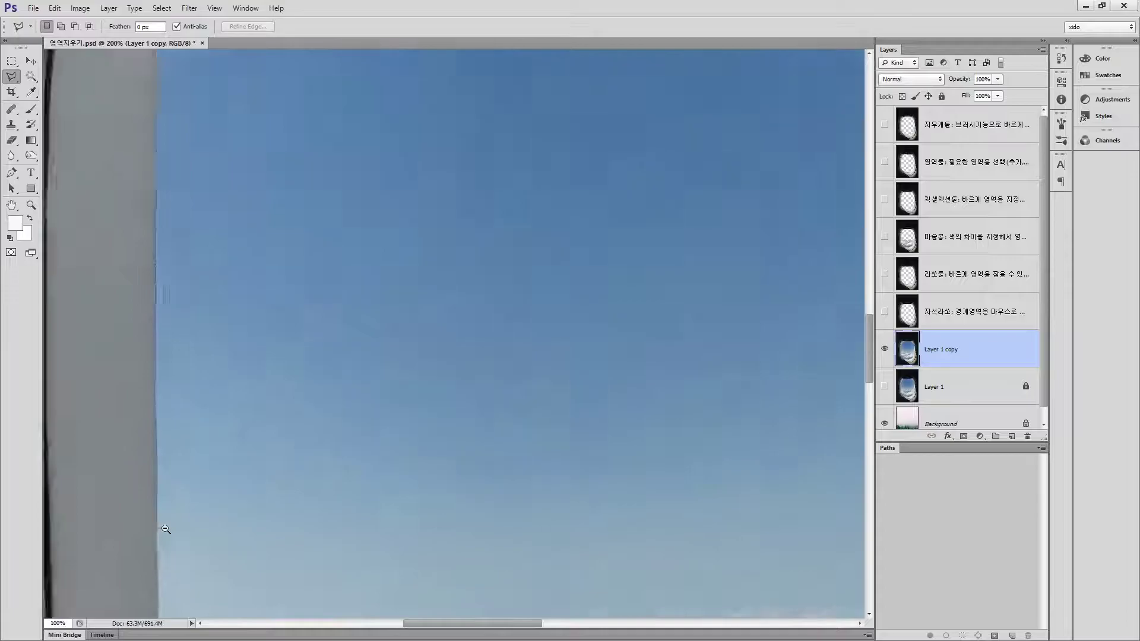
pyautogui.keyDown('alt'); pyautogui.click(165, 535); pyautogui.keyUp('alt')
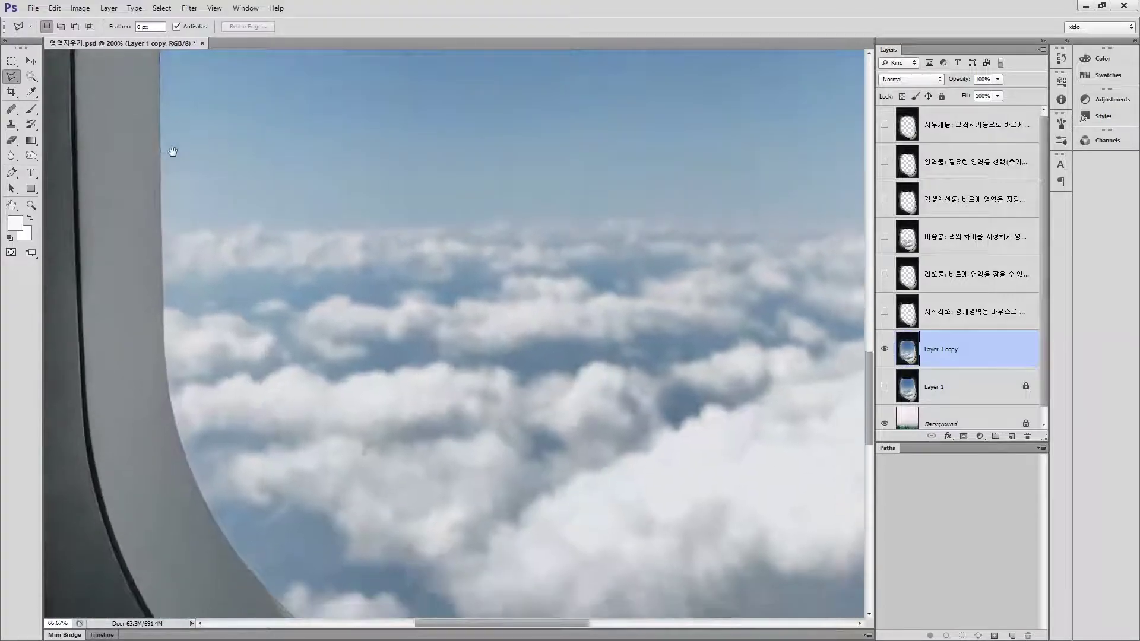
pyautogui.doubleClick(163, 322)
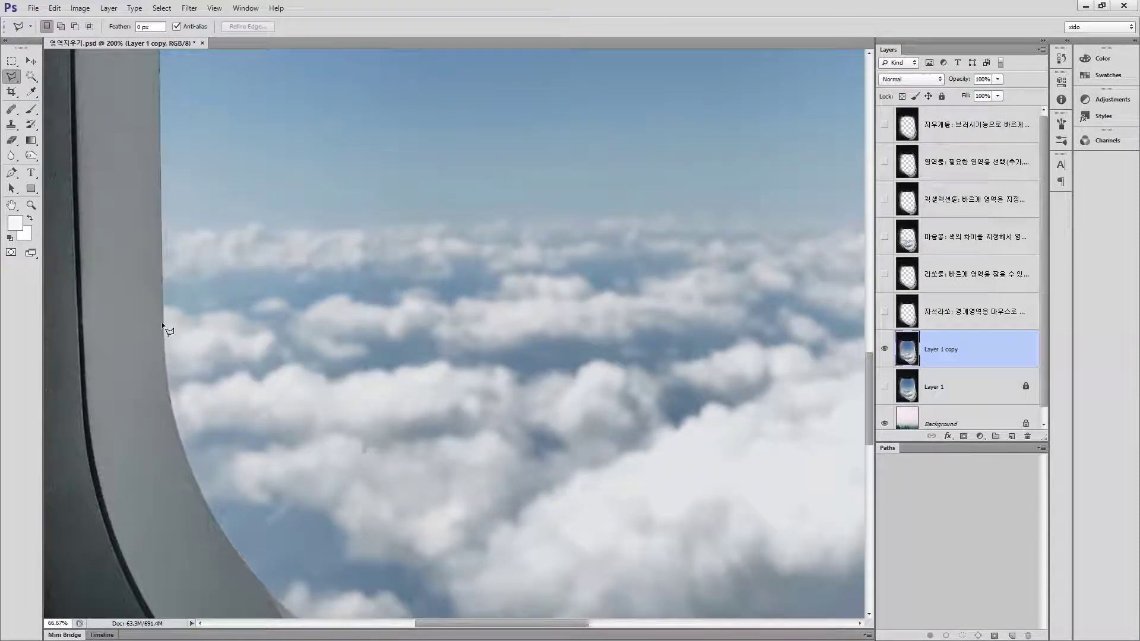
# Follow the window's lower-left curve with outline points from the cloud level to the beginning of the bottom edge
pyautogui.keyDown('ctrl'); pyautogui.click(167, 338); pyautogui.keyUp('ctrl')
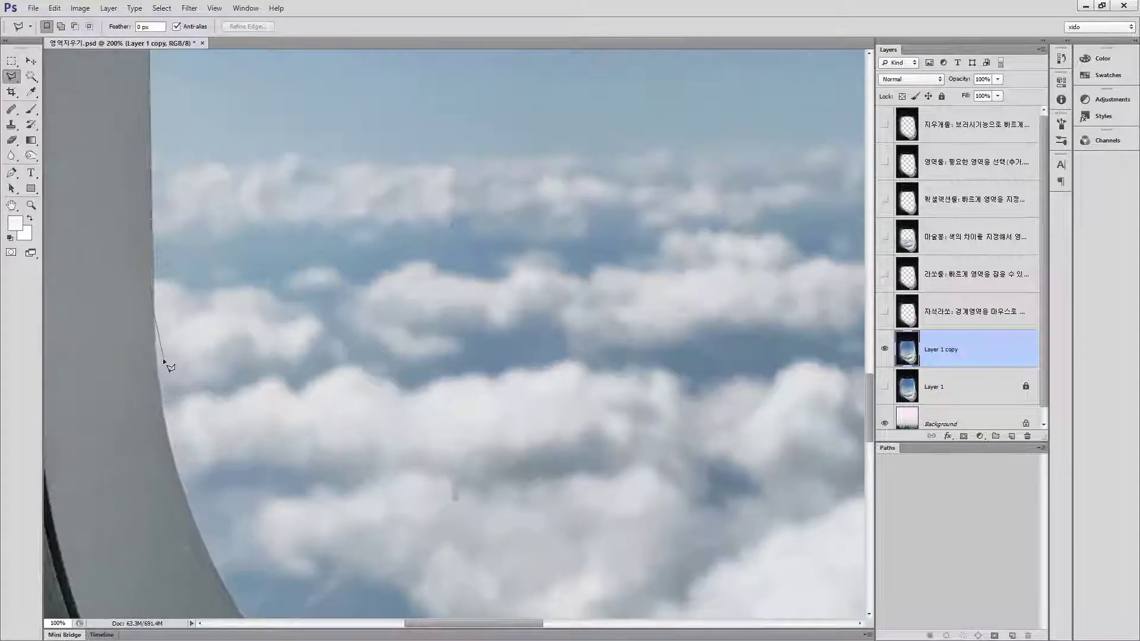
pyautogui.click(155, 359)
pyautogui.click(166, 428)
pyautogui.moveTo(206, 503); pyautogui.dragTo(116, 219)
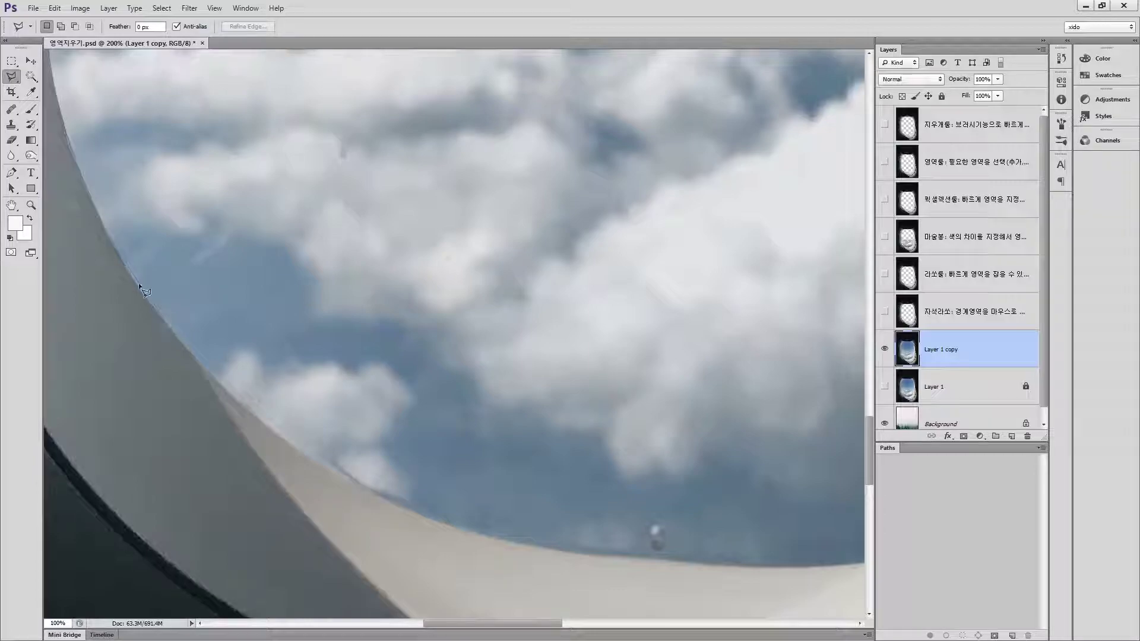
pyautogui.click(168, 329)
pyautogui.moveTo(215, 379)
pyautogui.mouseDown()
pyautogui.moveTo(187, 272)
pyautogui.moveTo(113, 181)
pyautogui.mouseUp()
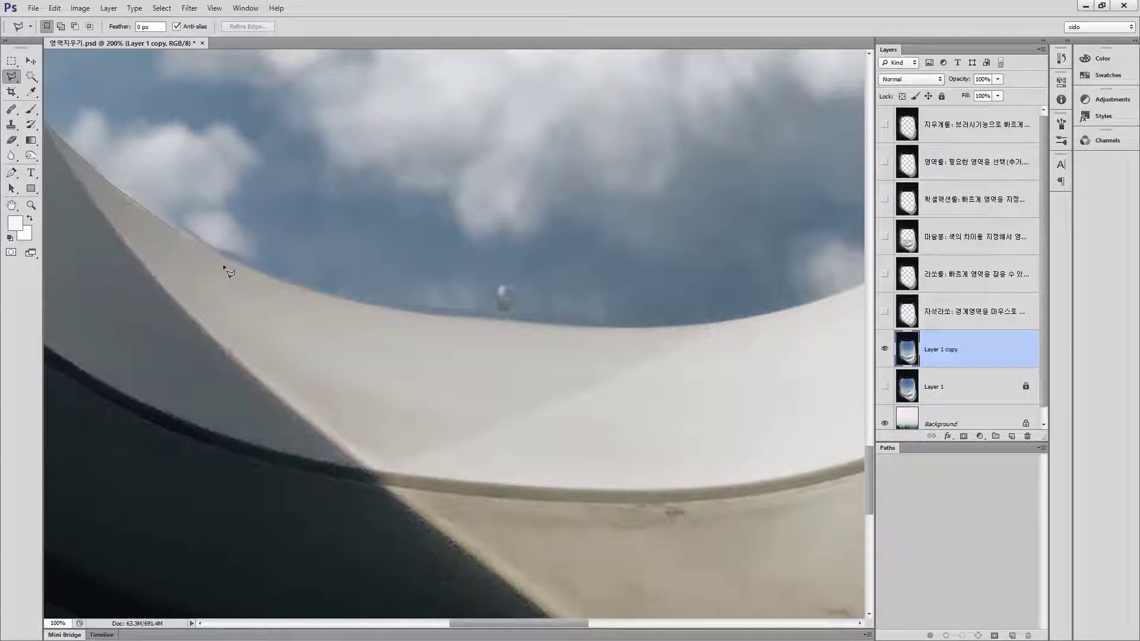
# Outline the window's bottom edge with Polygonal Lasso points up to the beginning of the lower-right curve
pyautogui.click(320, 293)
pyautogui.moveTo(600, 315); pyautogui.dragTo(244, 285)
pyautogui.click(261, 296)
pyautogui.click(426, 279)
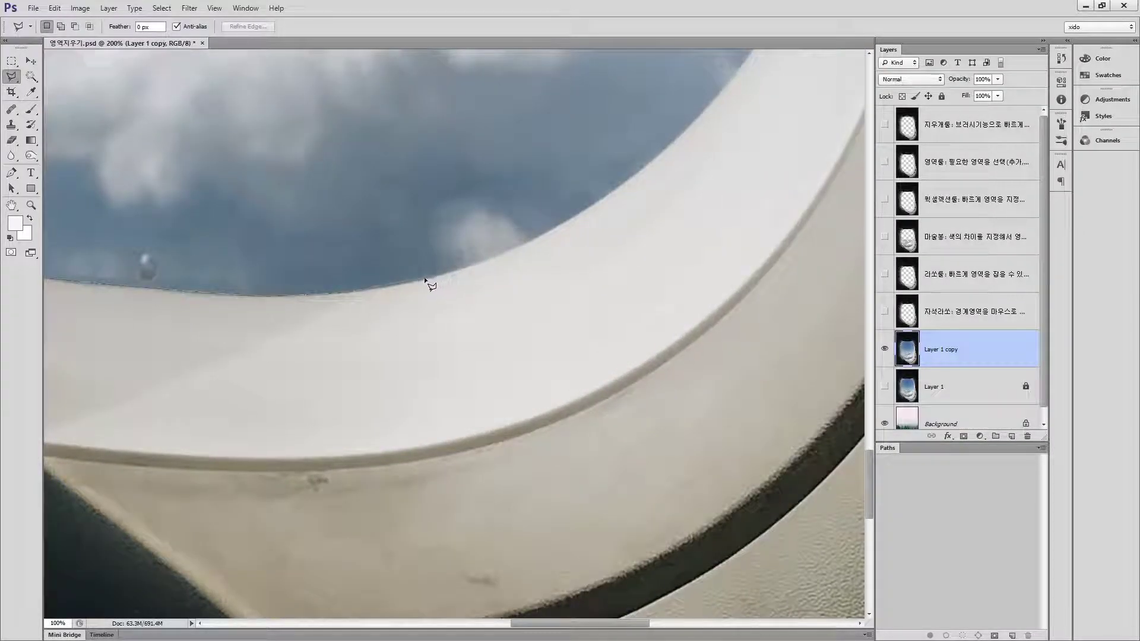
pyautogui.click(486, 262)
# Trace the window's lower-right curve upward with outline points to the beginning of the straight right side
pyautogui.moveTo(575, 217); pyautogui.dragTo(326, 348)
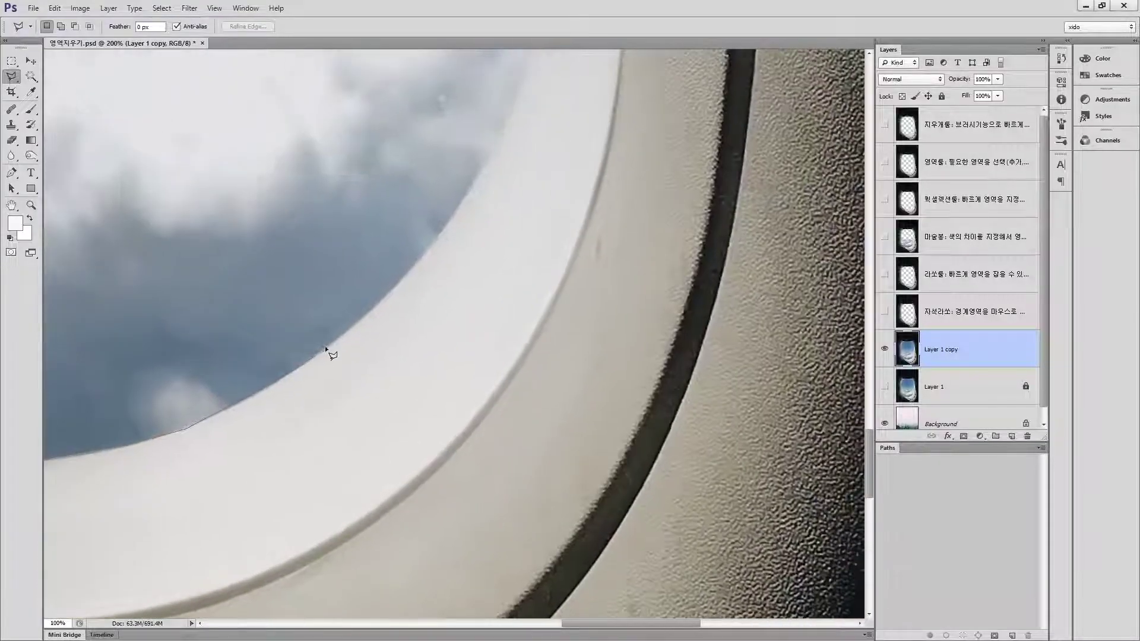
pyautogui.click(395, 287)
pyautogui.moveTo(412, 151); pyautogui.dragTo(244, 402)
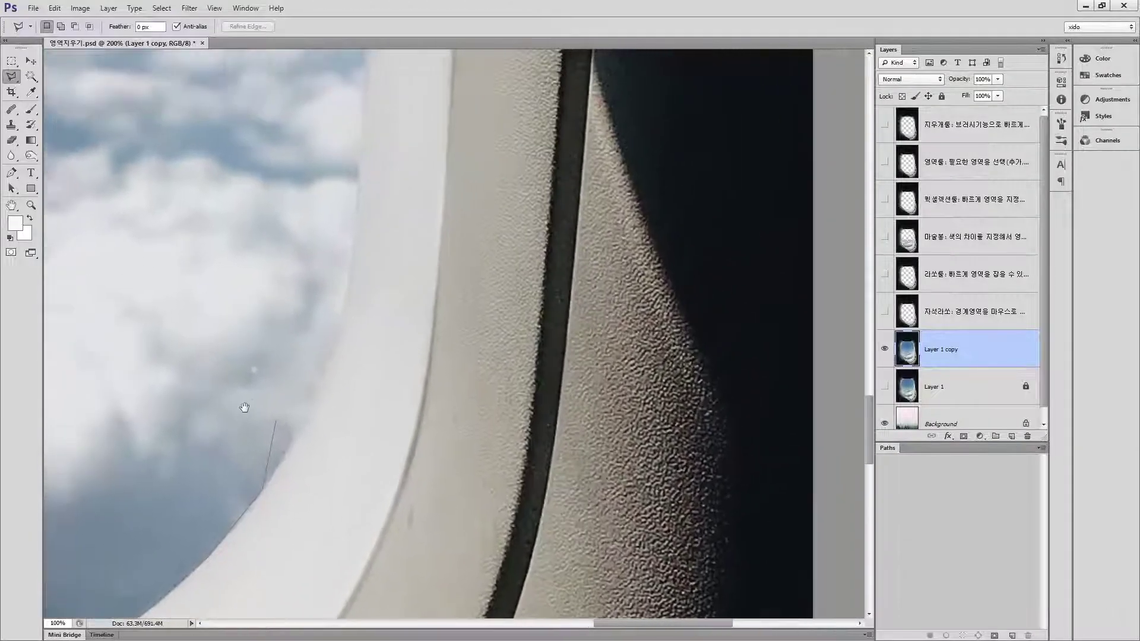
pyautogui.click(312, 407)
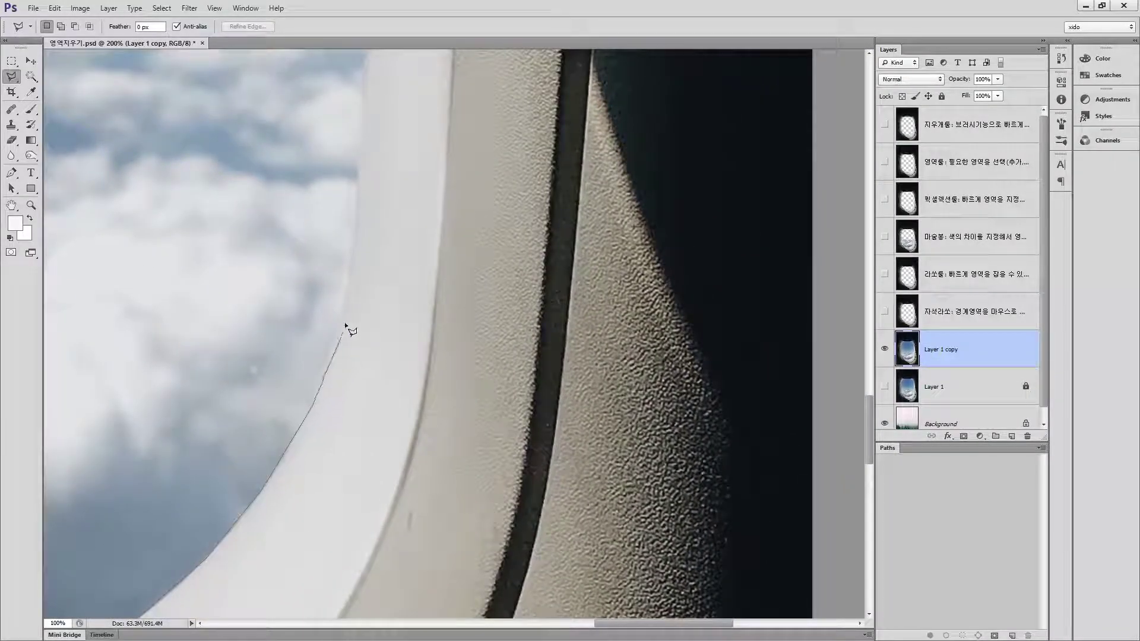
pyautogui.click(342, 310)
pyautogui.click(355, 225)
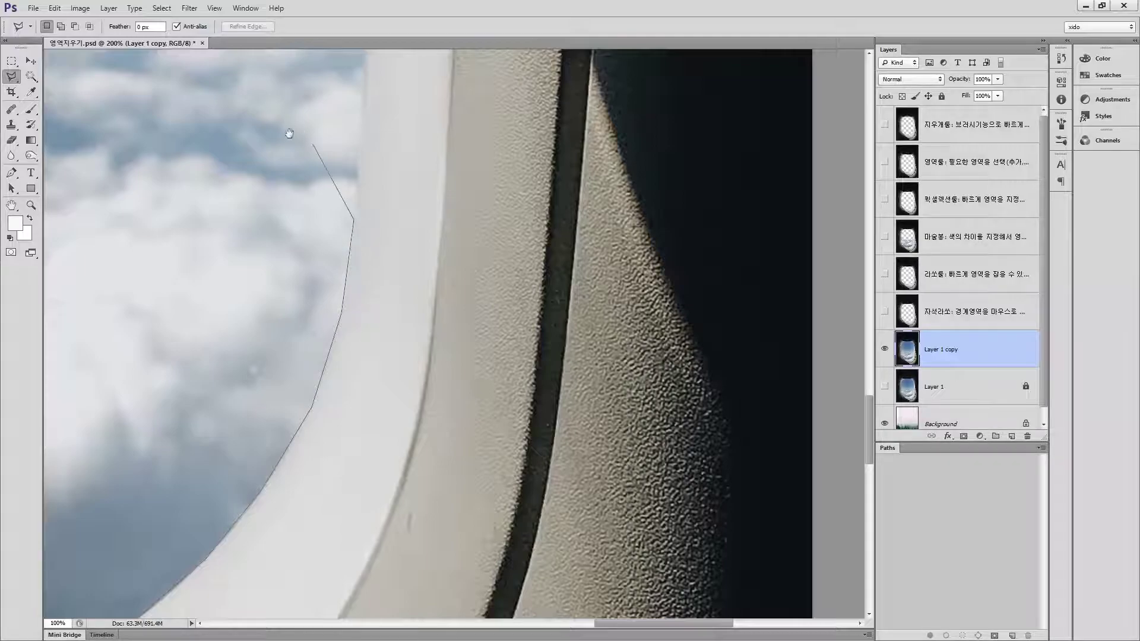
# Continue the outline up the window's straight right side to the start of the upper-right curve
pyautogui.moveTo(288, 123); pyautogui.dragTo(280, 496)
pyautogui.click(358, 310)
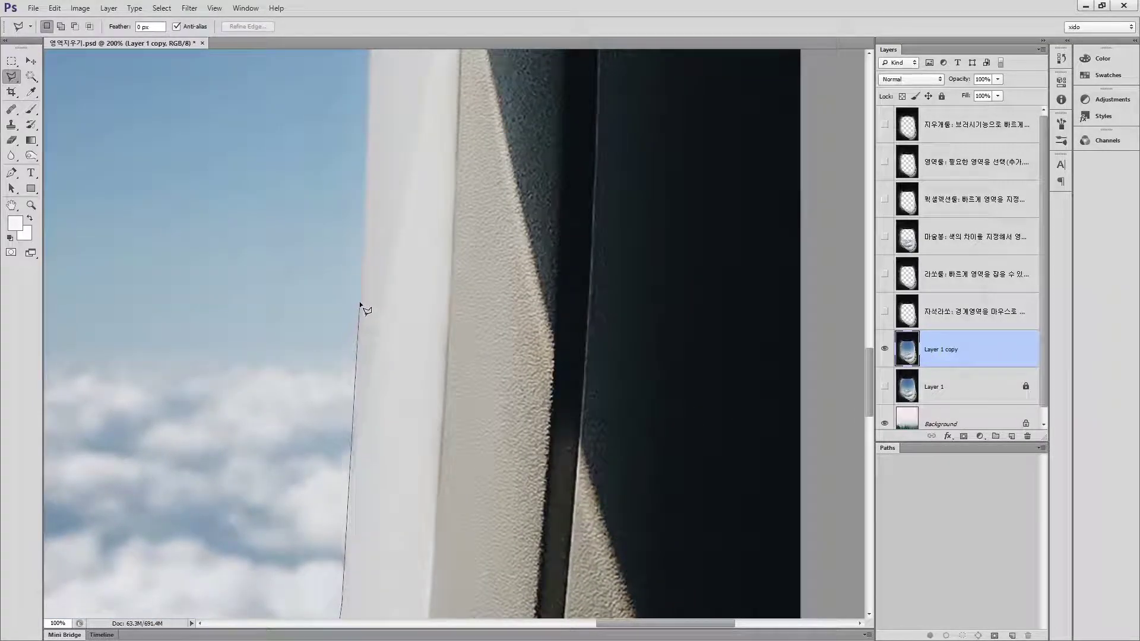
pyautogui.scroll(5, 323, 258)
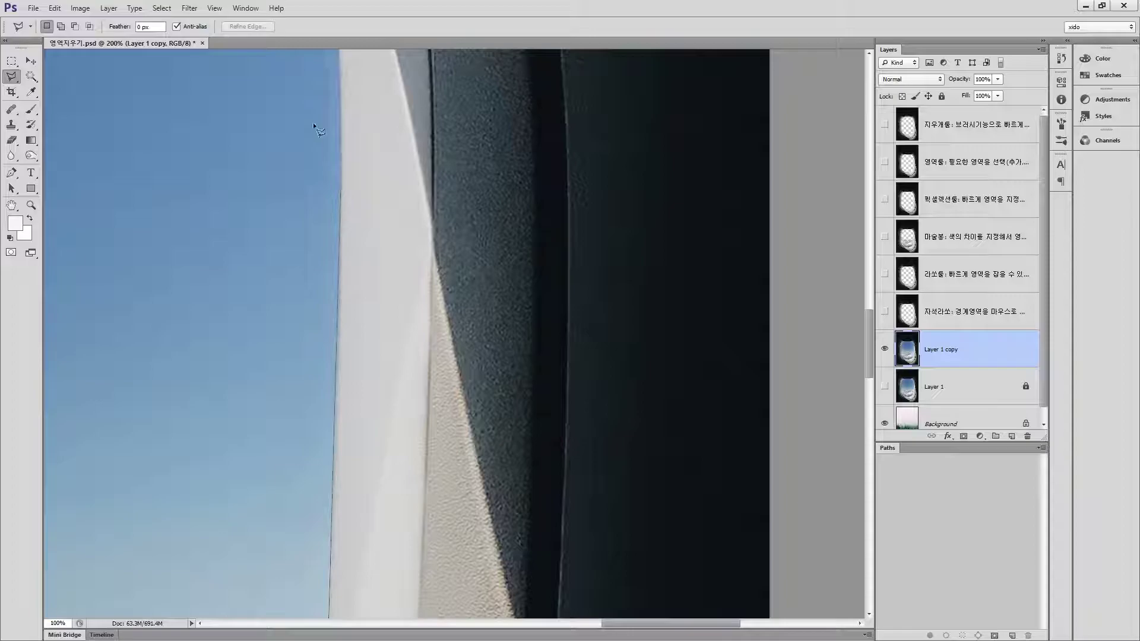
pyautogui.moveTo(327, 145); pyautogui.dragTo(341, 438)
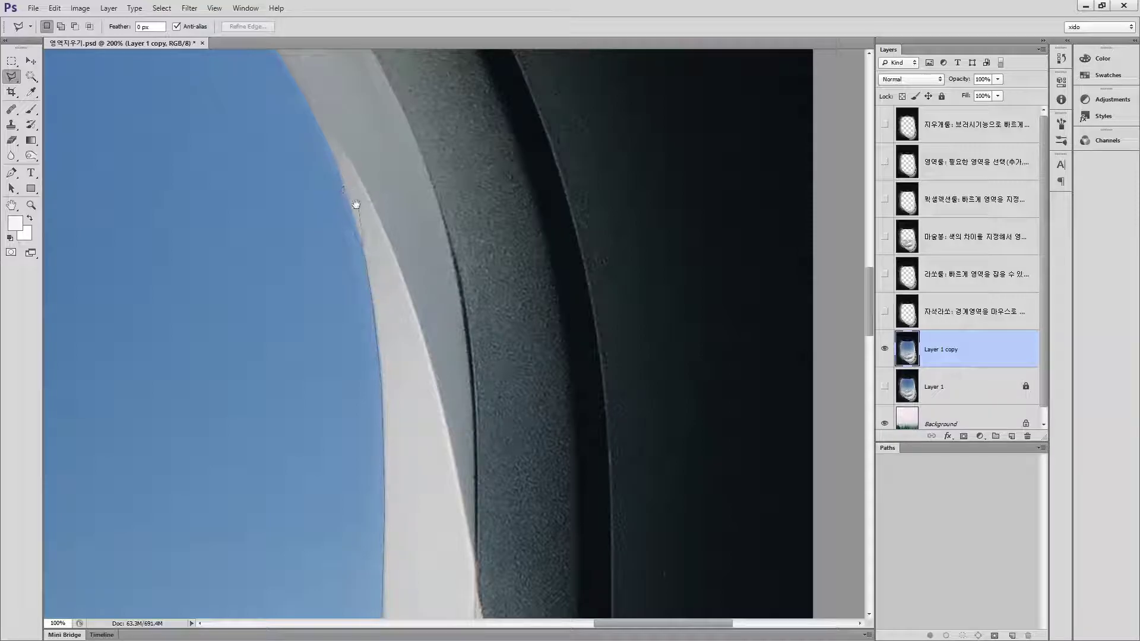
# Trace the lower part of the window's upper-right curve with Polygonal Lasso points
pyautogui.scroll(1, 356, 203)
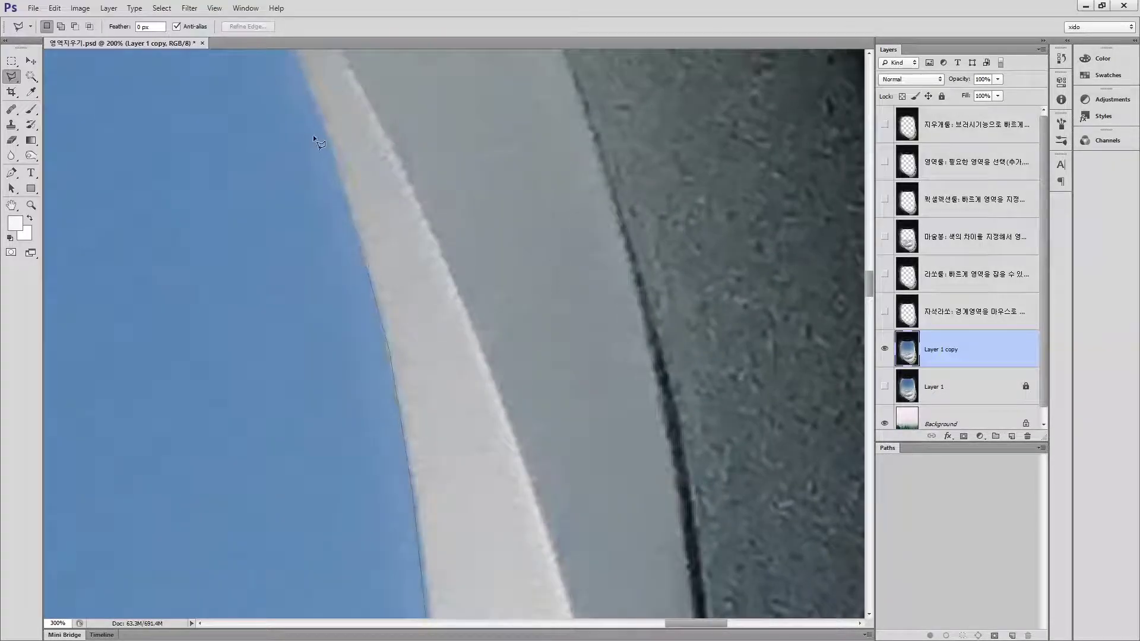
pyautogui.moveTo(303, 127); pyautogui.dragTo(468, 364)
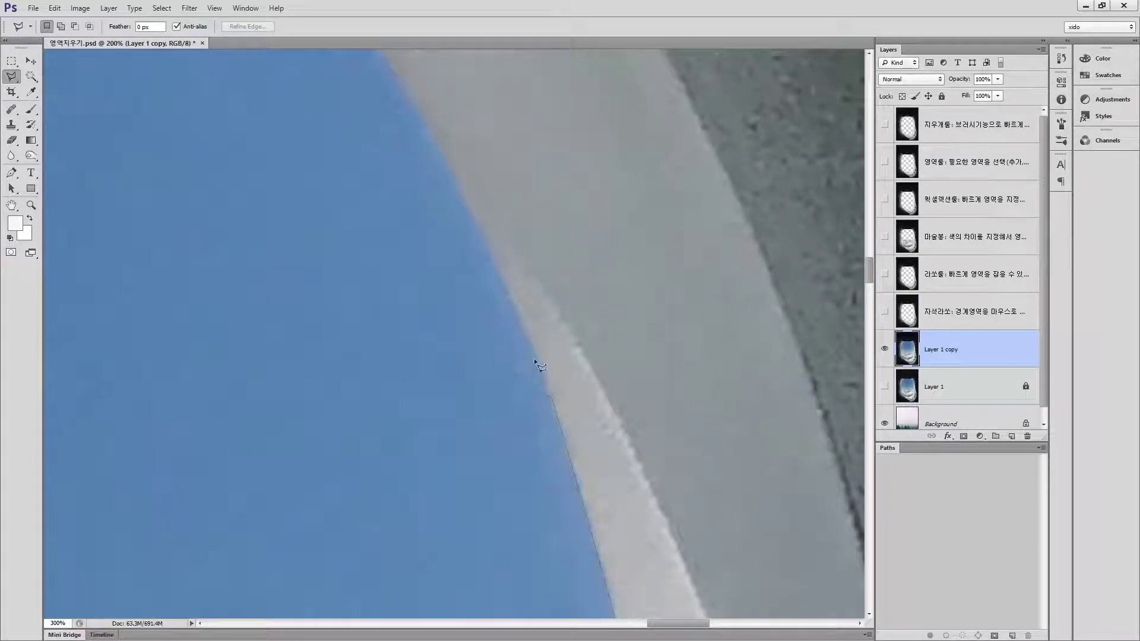
pyautogui.click(504, 282)
pyautogui.moveTo(318, 73); pyautogui.dragTo(618, 394)
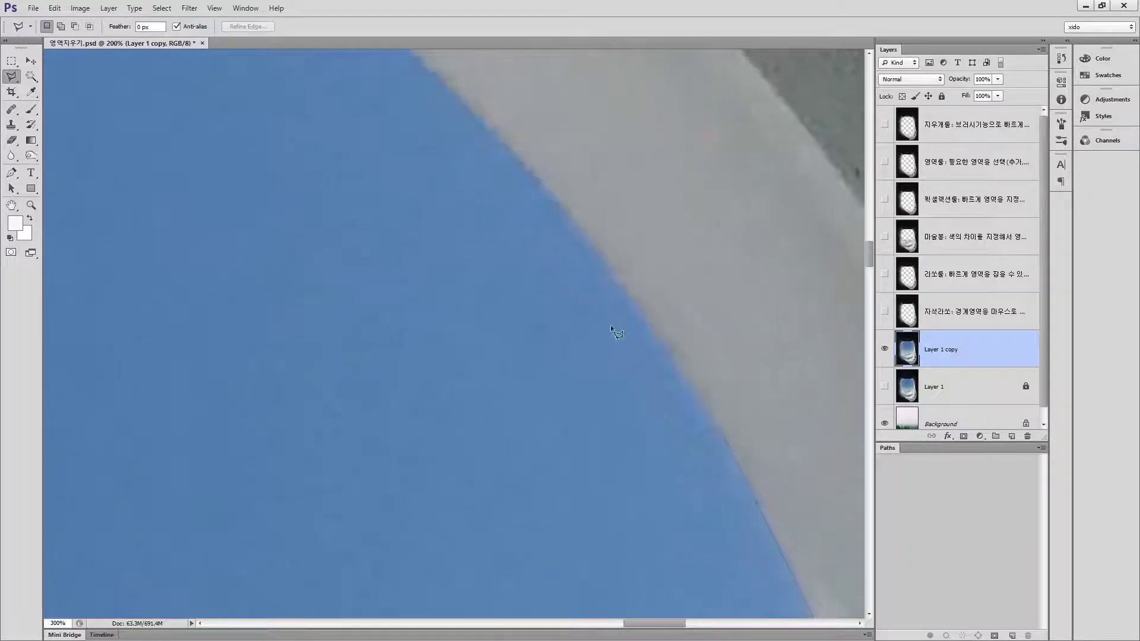
pyautogui.click(655, 341)
pyautogui.click(615, 268)
pyautogui.click(563, 213)
# Continue the outline around the remaining upper-right curve to the beginning of the window's straight top edge
pyautogui.moveTo(475, 114); pyautogui.dragTo(500, 318)
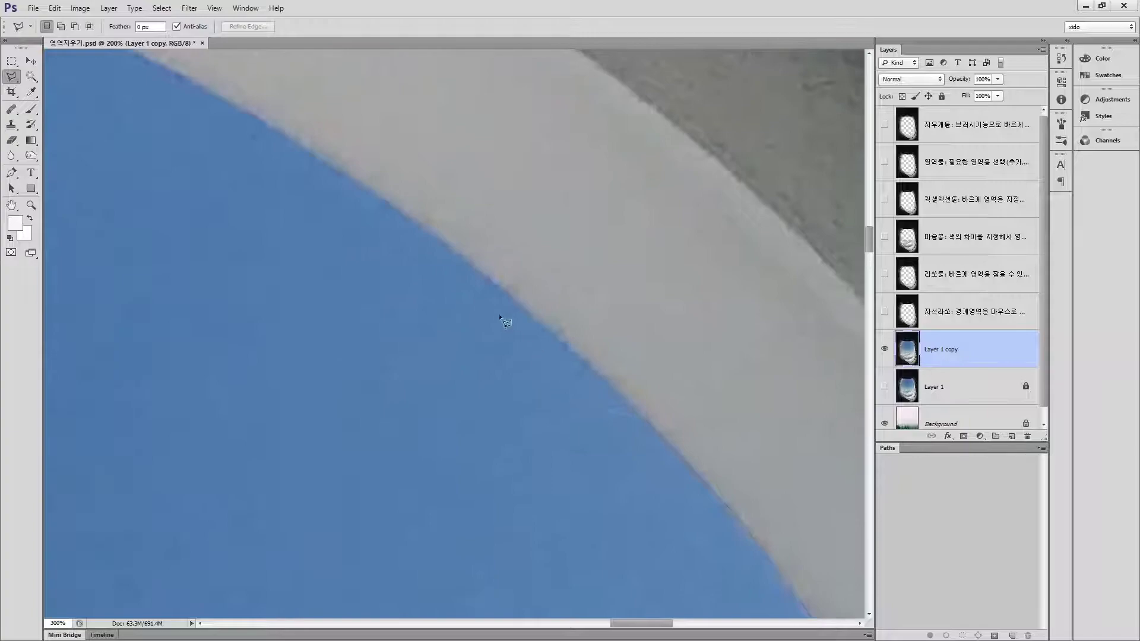
pyautogui.click(506, 295)
pyautogui.click(354, 178)
pyautogui.moveTo(237, 145); pyautogui.dragTo(692, 448)
pyautogui.click(668, 396)
pyautogui.click(532, 321)
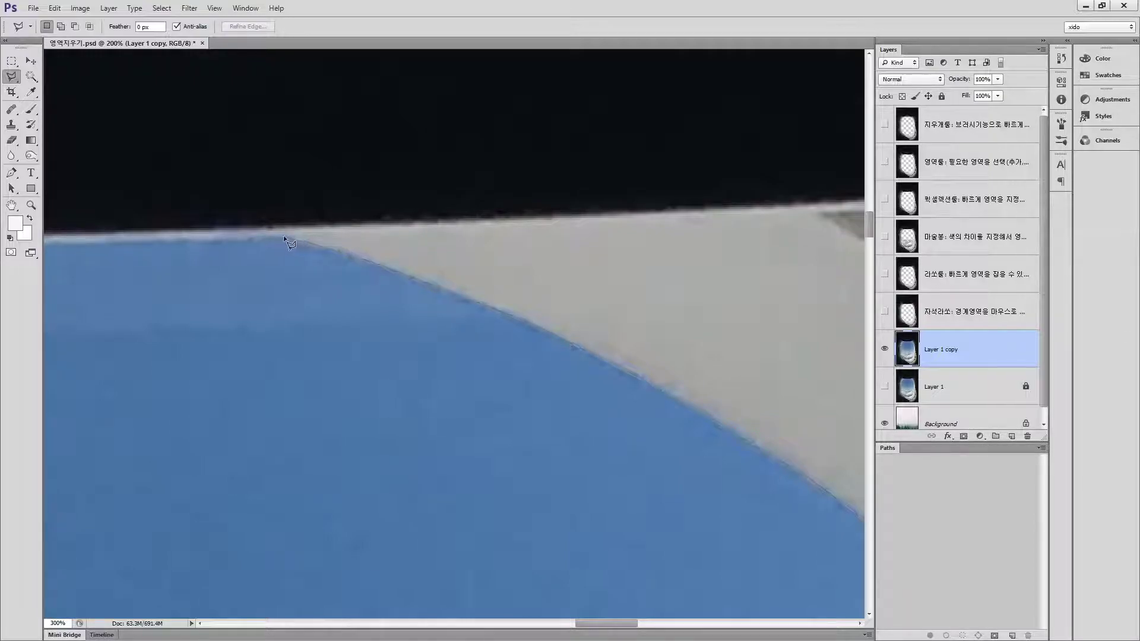
# Outline the window's top edge and close the Polygonal Lasso selection around the whole sky view
pyautogui.moveTo(119, 285); pyautogui.dragTo(713, 287)
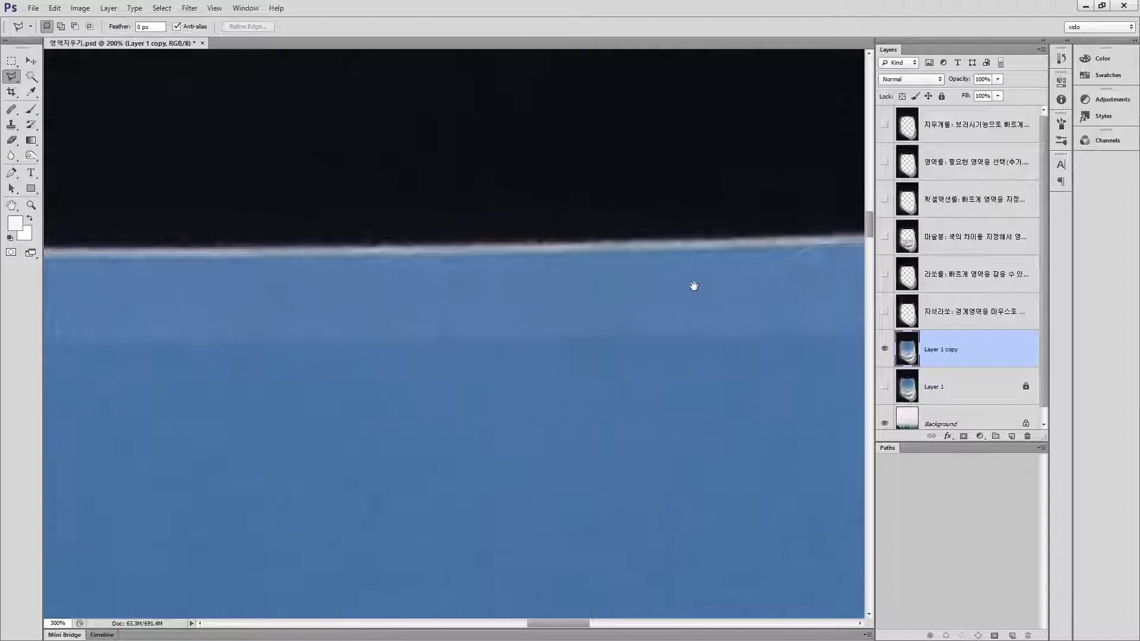
pyautogui.click(420, 259)
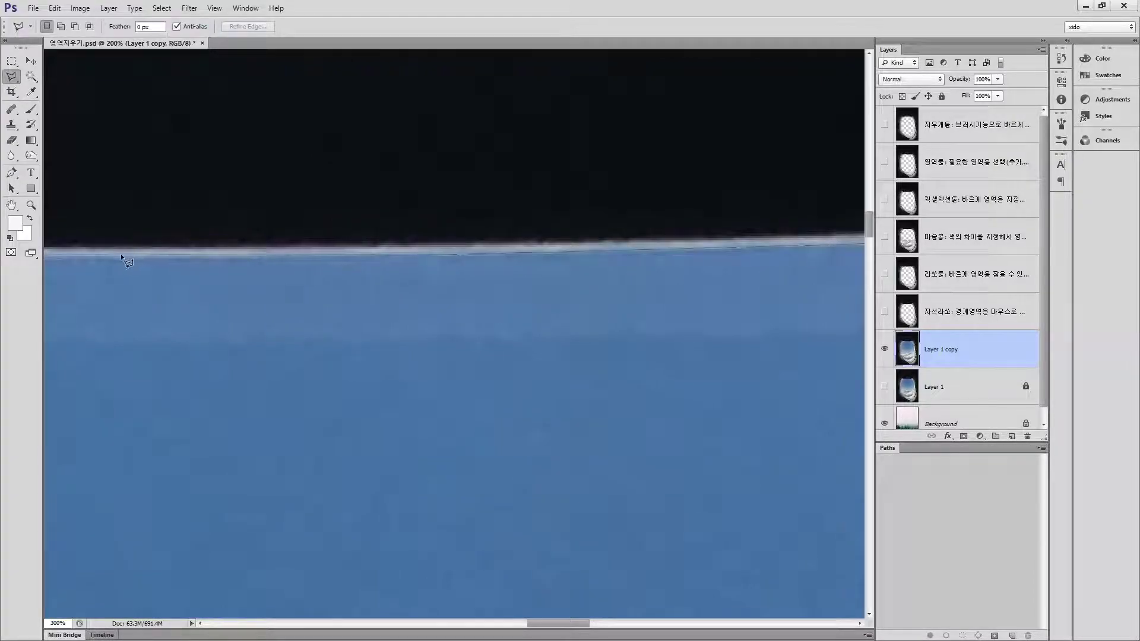
pyautogui.moveTo(111, 298); pyautogui.dragTo(561, 298)
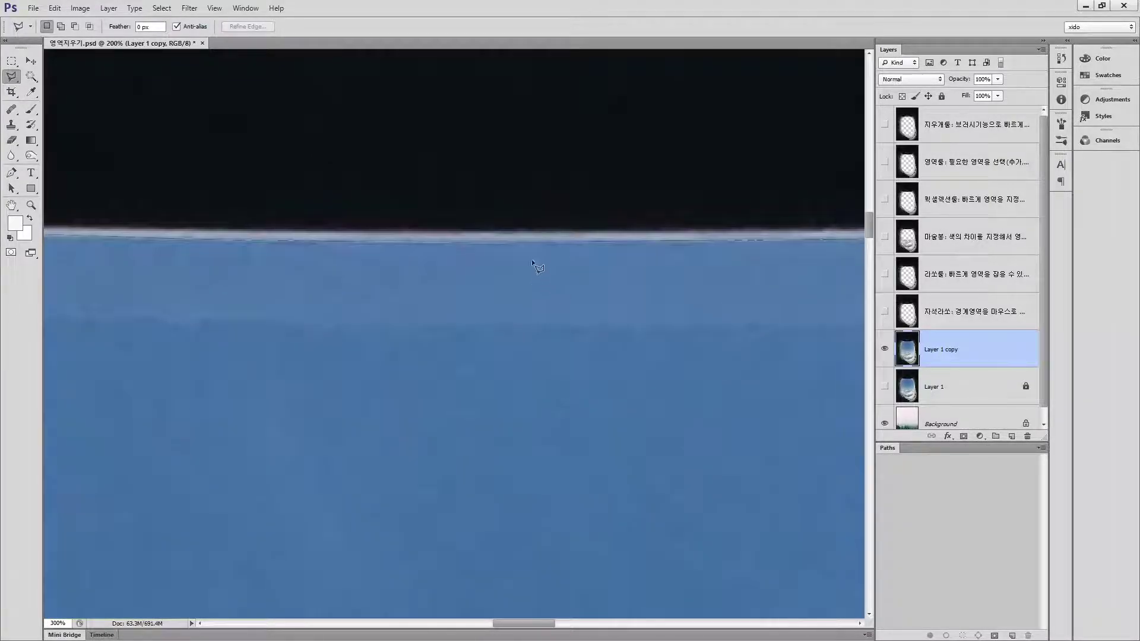
pyautogui.doubleClick(505, 244)
pyautogui.hotkey('ctrl', '0')
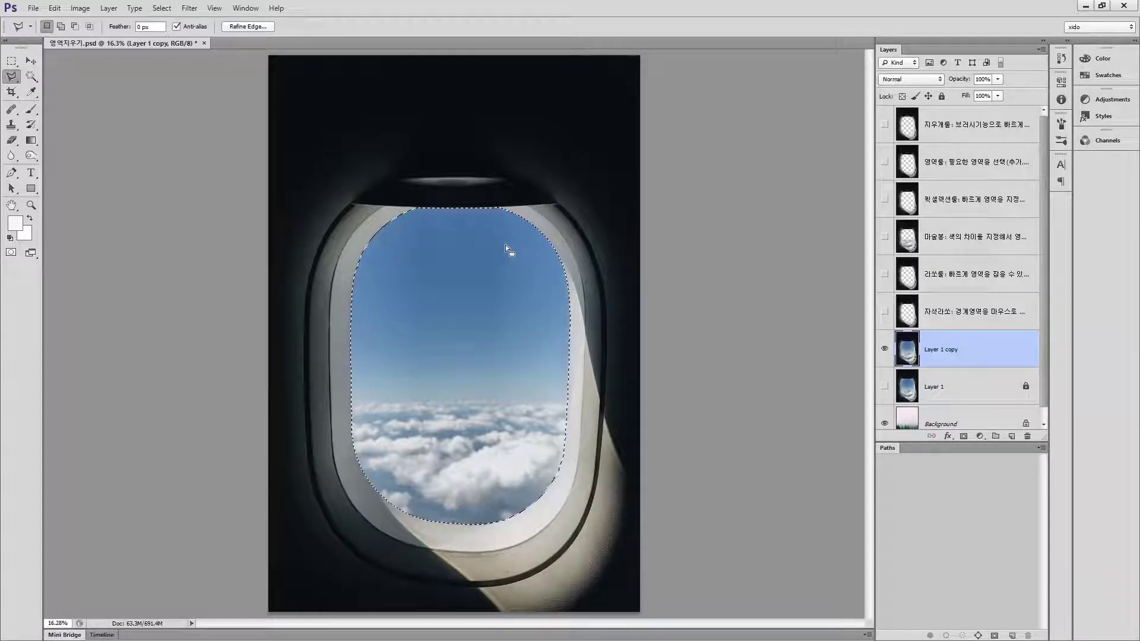
# Try deleting the selected sky view from Layer 1 copy, and undo the deletion
pyautogui.hotkey('ctrl', 'd')
pyautogui.hotkey('ctrl', 'shift', 'd')
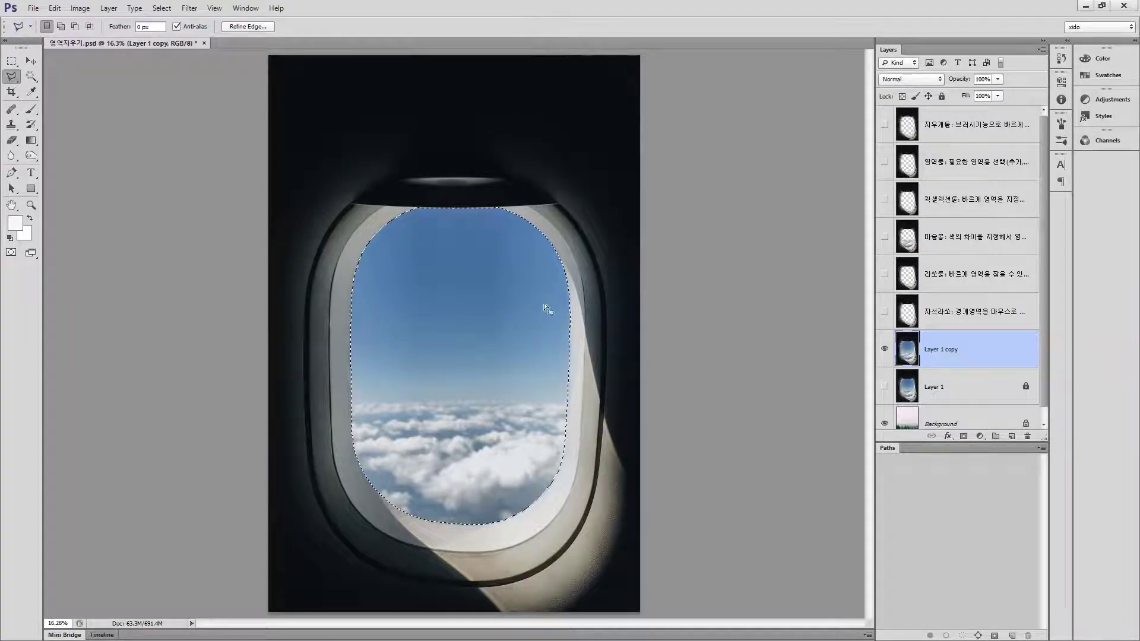
pyautogui.keyDown('ctrl'); pyautogui.click(510, 370); pyautogui.keyUp('ctrl')
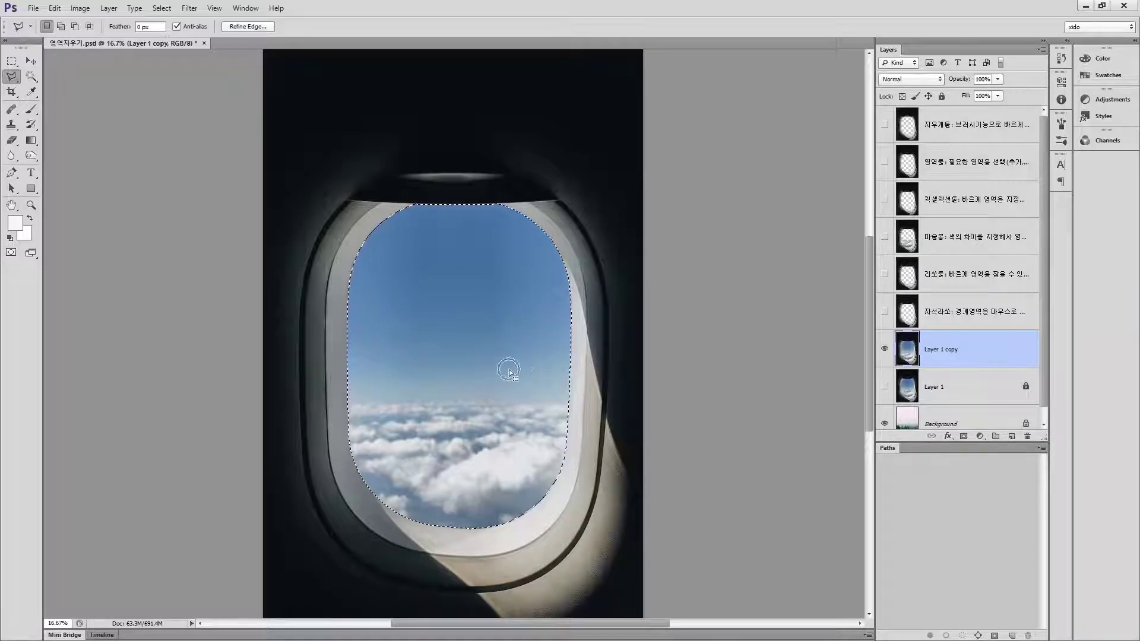
pyautogui.keyDown('ctrl'); pyautogui.click(530, 422); pyautogui.keyUp('ctrl')
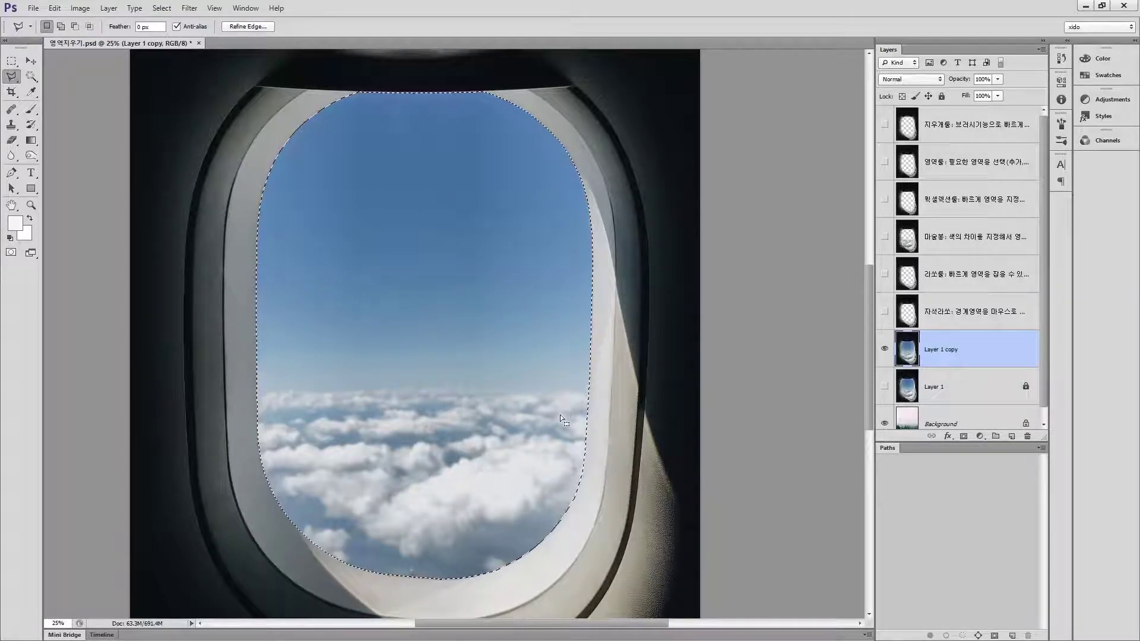
pyautogui.press('Delete')
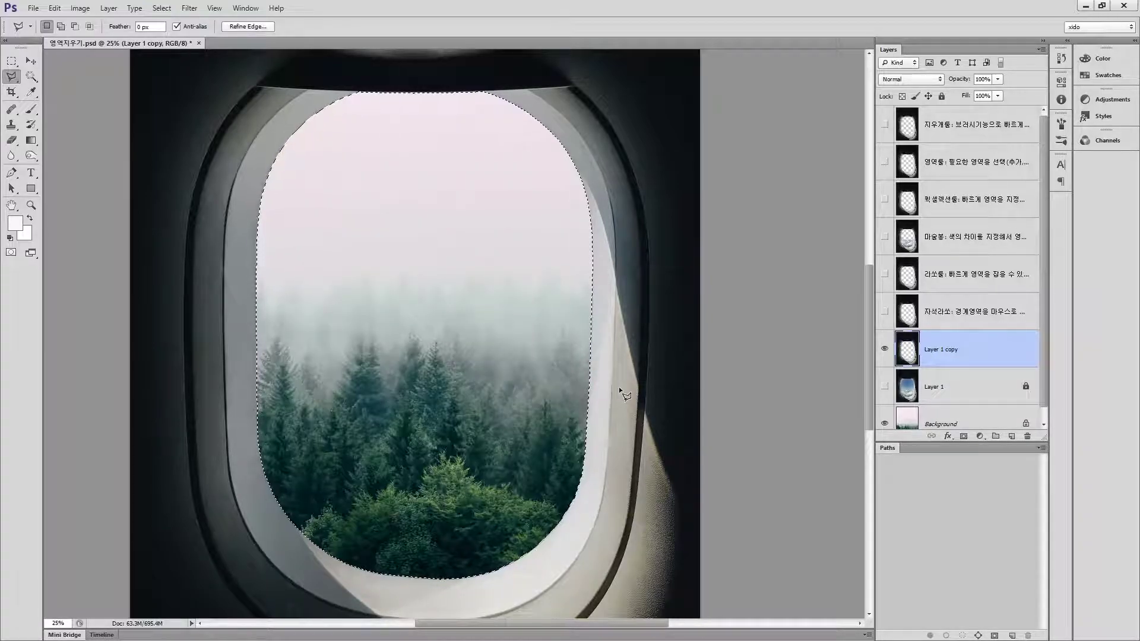
pyautogui.hotkey('ctrl', 'z')
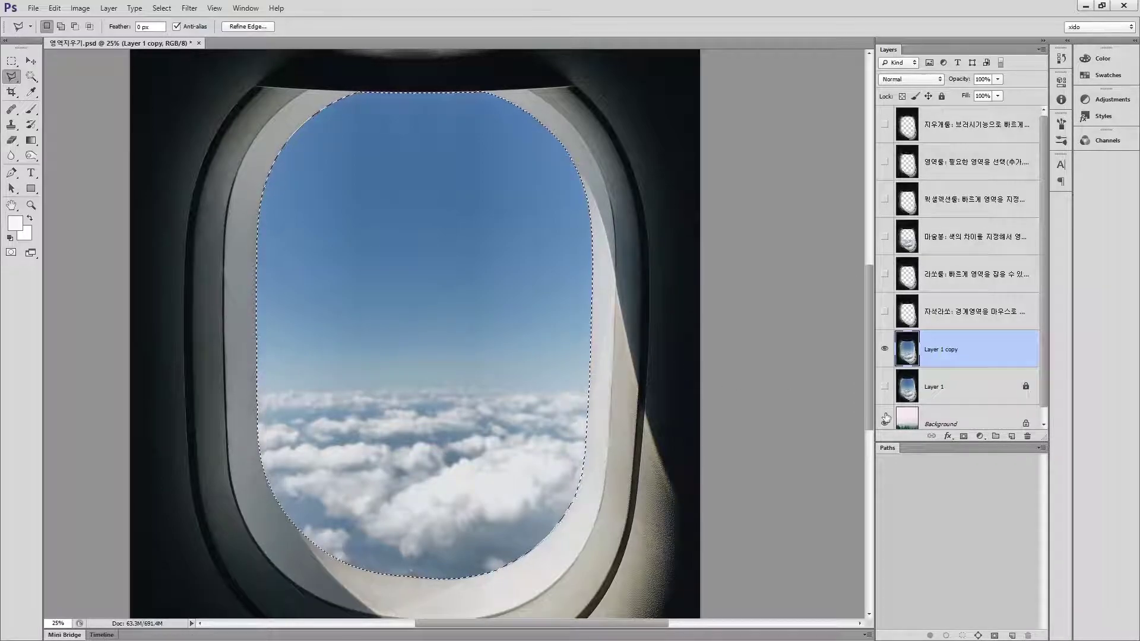
# Copy the selected sky view to a new layer and leave it visible with Layer 1 copy hidden
pyautogui.hotkey('ctrl', 'j')
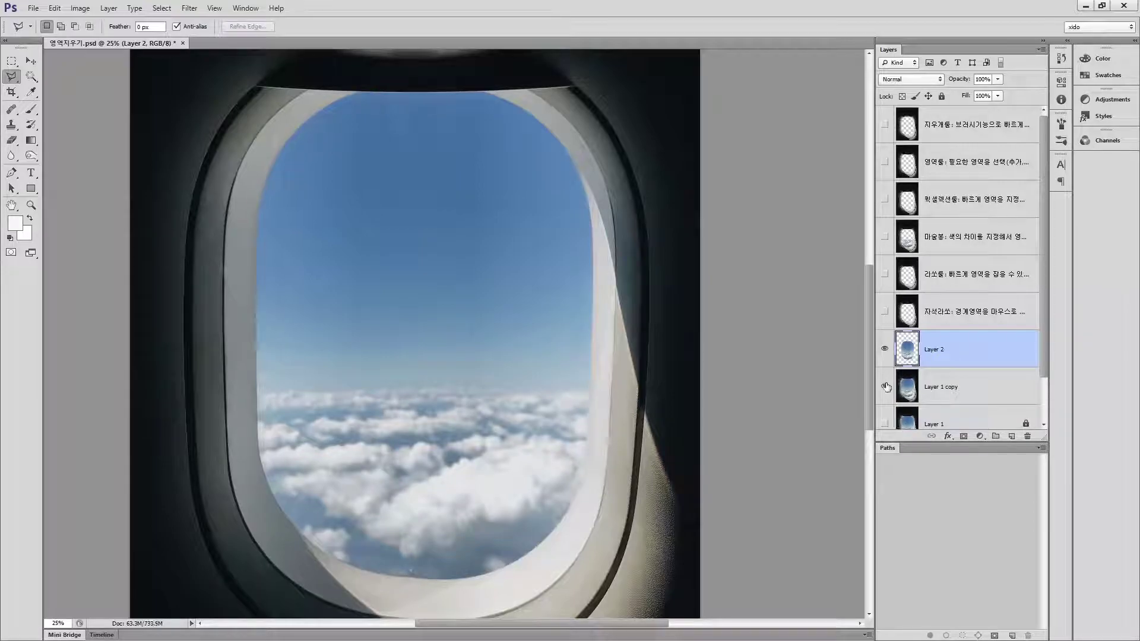
pyautogui.click(886, 387)
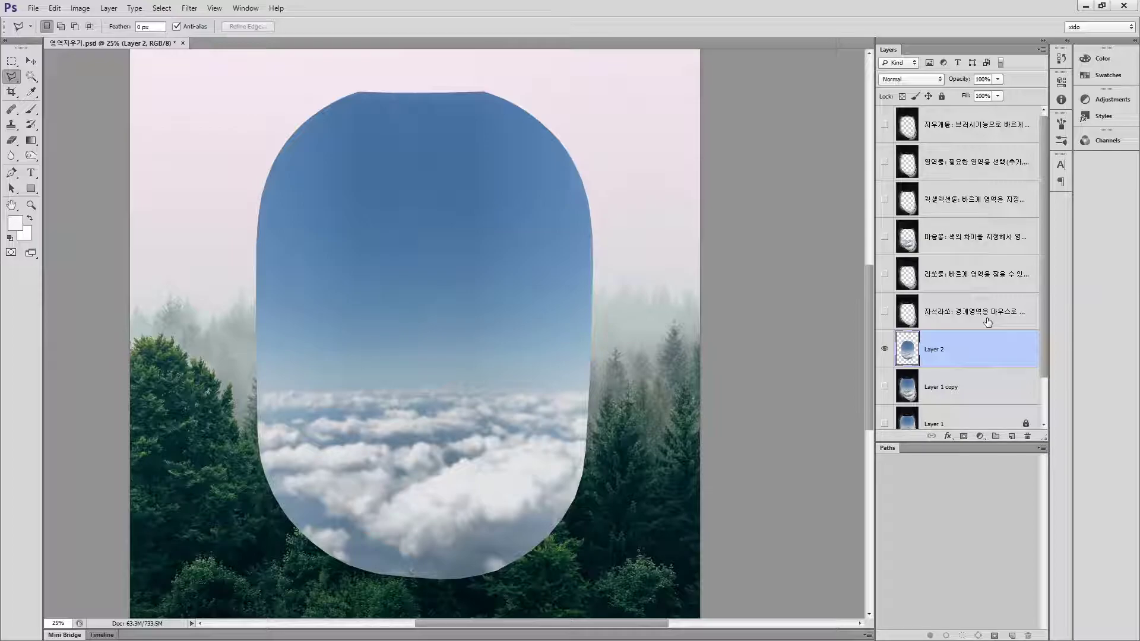
pyautogui.scroll(-2, 919, 368)
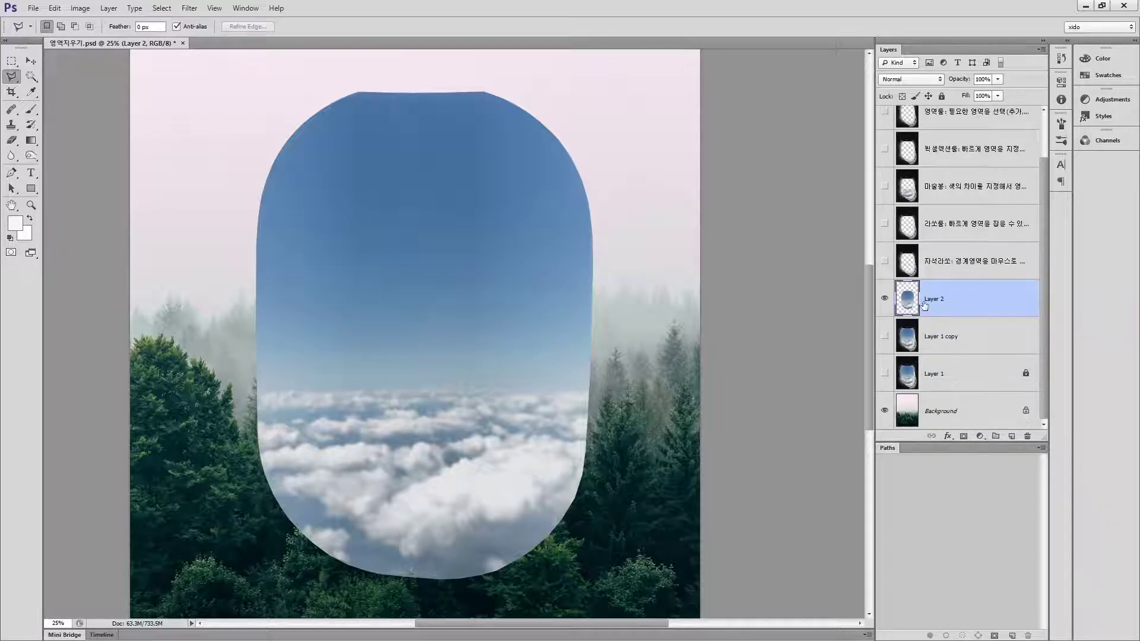
pyautogui.click(885, 298)
pyautogui.click(885, 337)
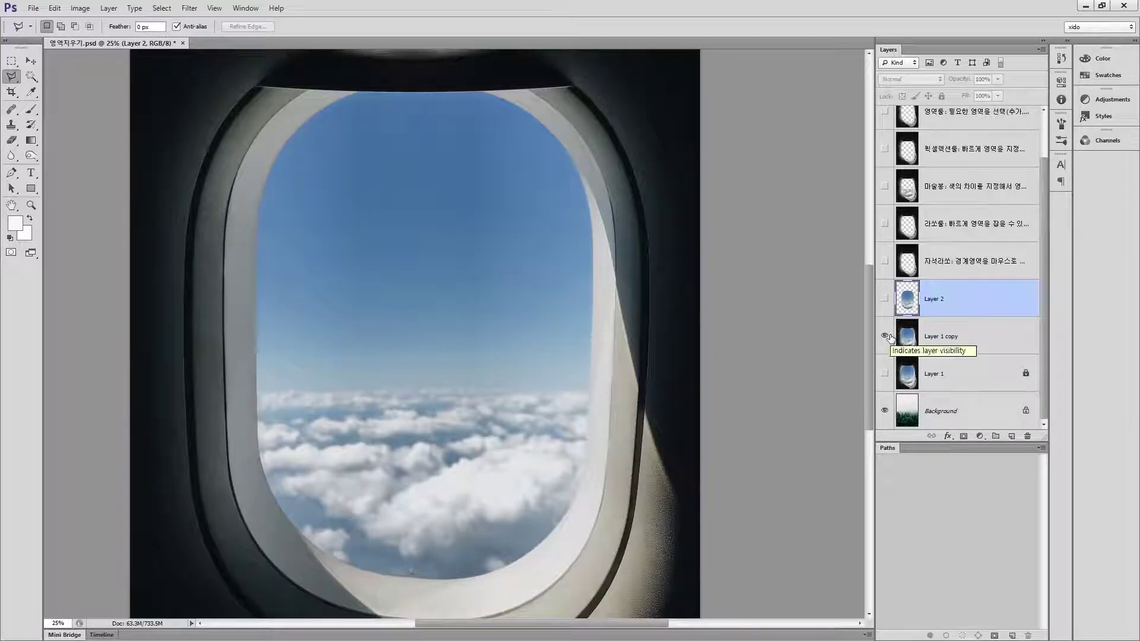
pyautogui.click(885, 336)
pyautogui.click(885, 298)
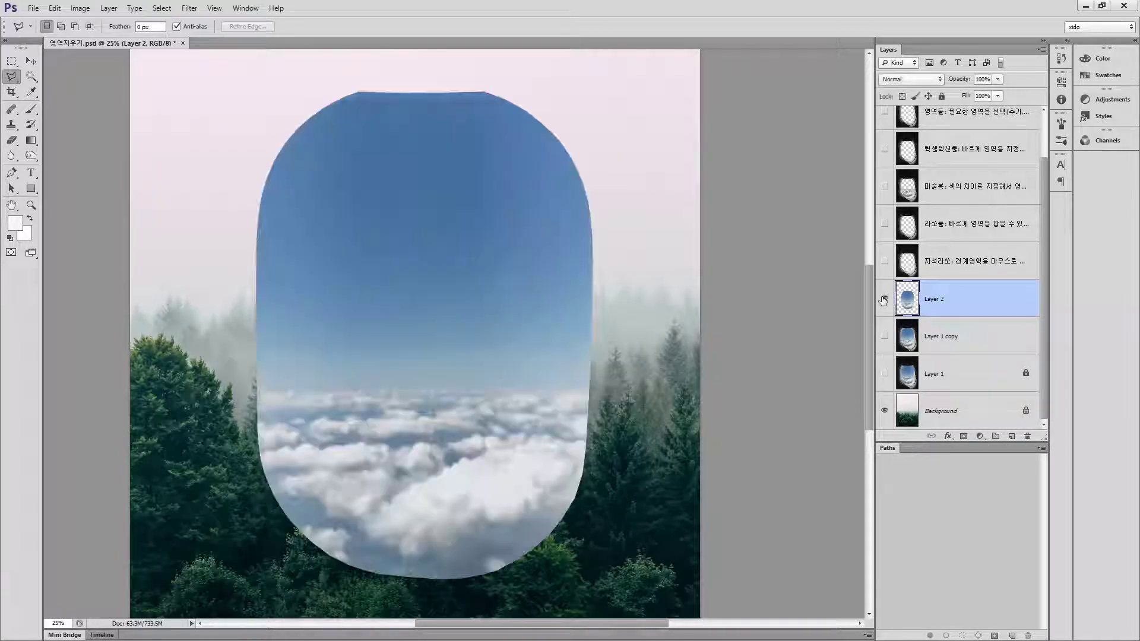
# Examine the edges of the copied sky cutout on Layer 2 against the forest background
pyautogui.click(470, 300)
pyautogui.click(469, 297)
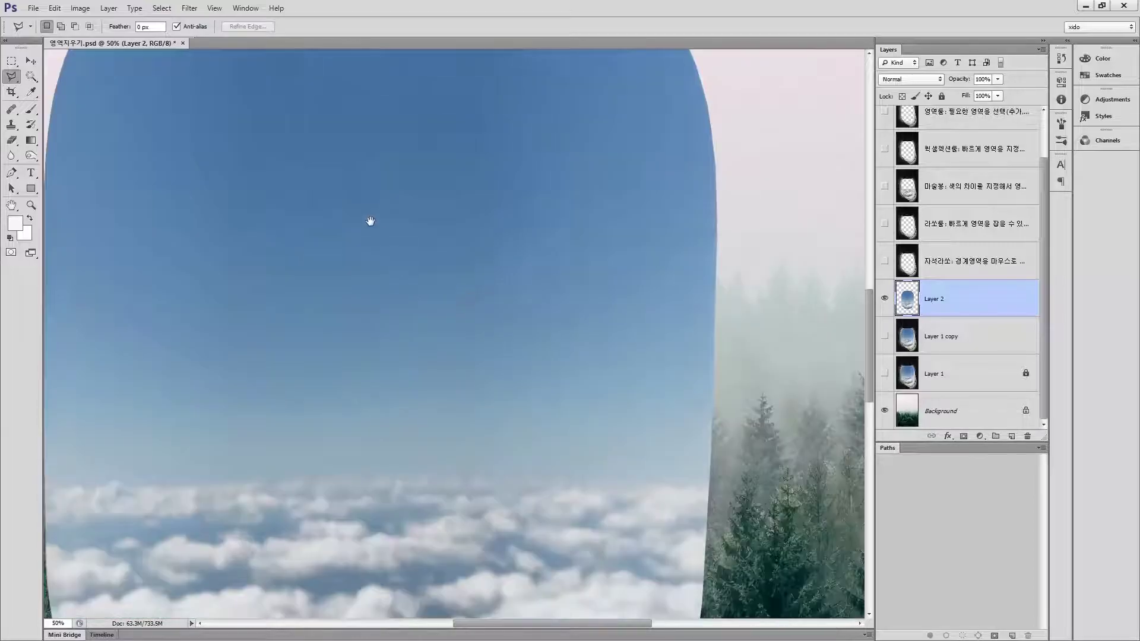
pyautogui.moveTo(371, 226); pyautogui.dragTo(509, 438)
pyautogui.scroll(-10, 426, 504)
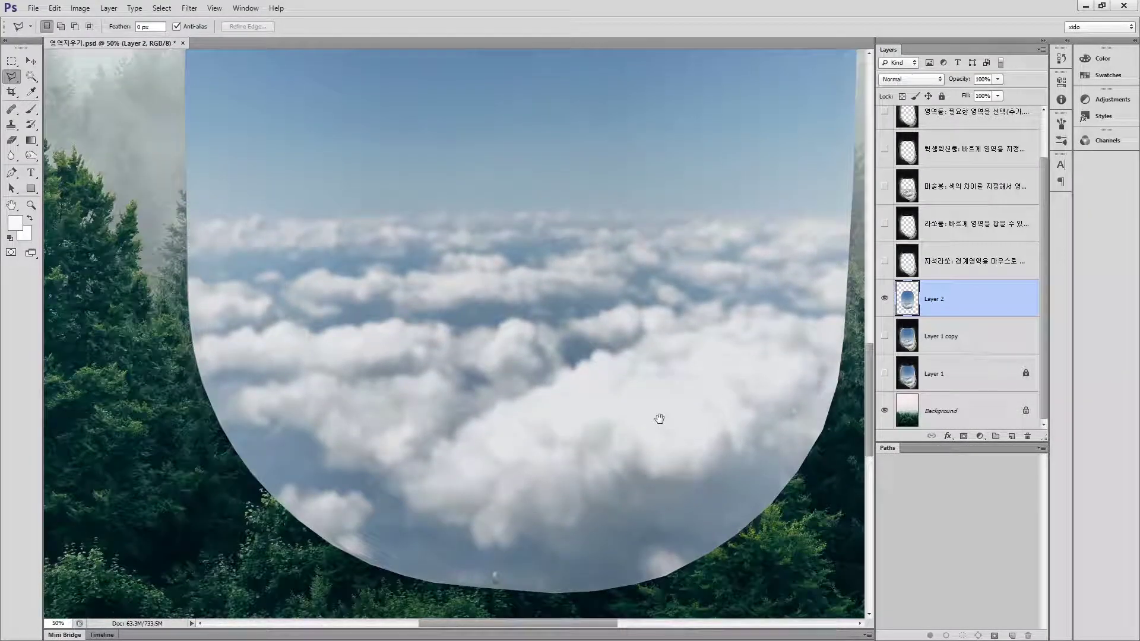
pyautogui.hotkey('ctrl', '-')
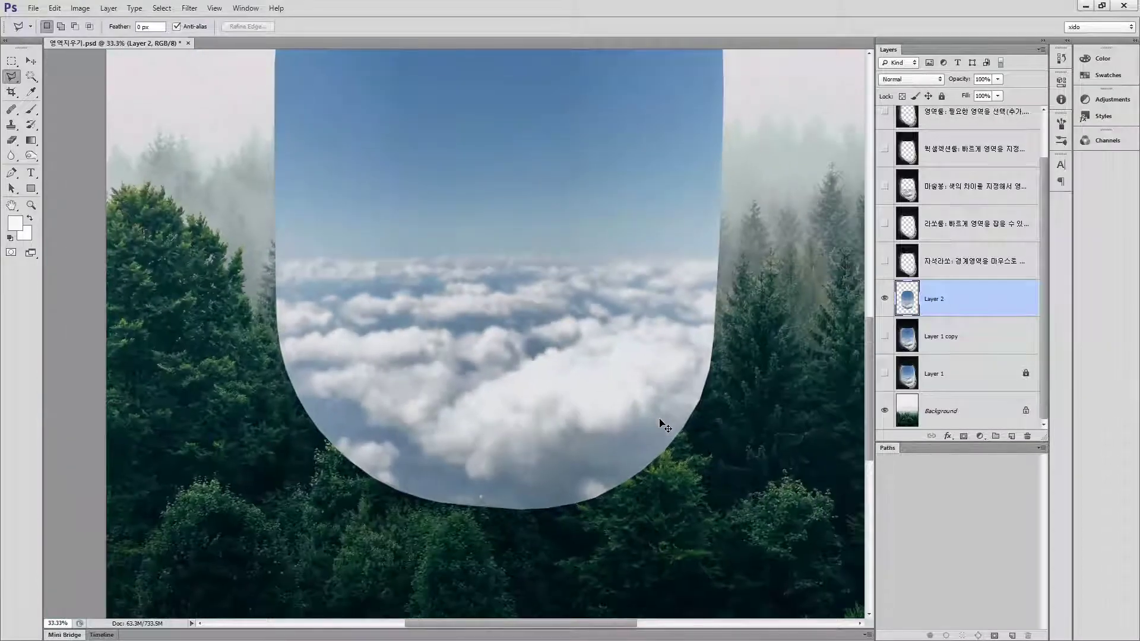
pyautogui.hotkey('ctrl', '-')
pyautogui.moveTo(685, 354); pyautogui.dragTo(614, 458)
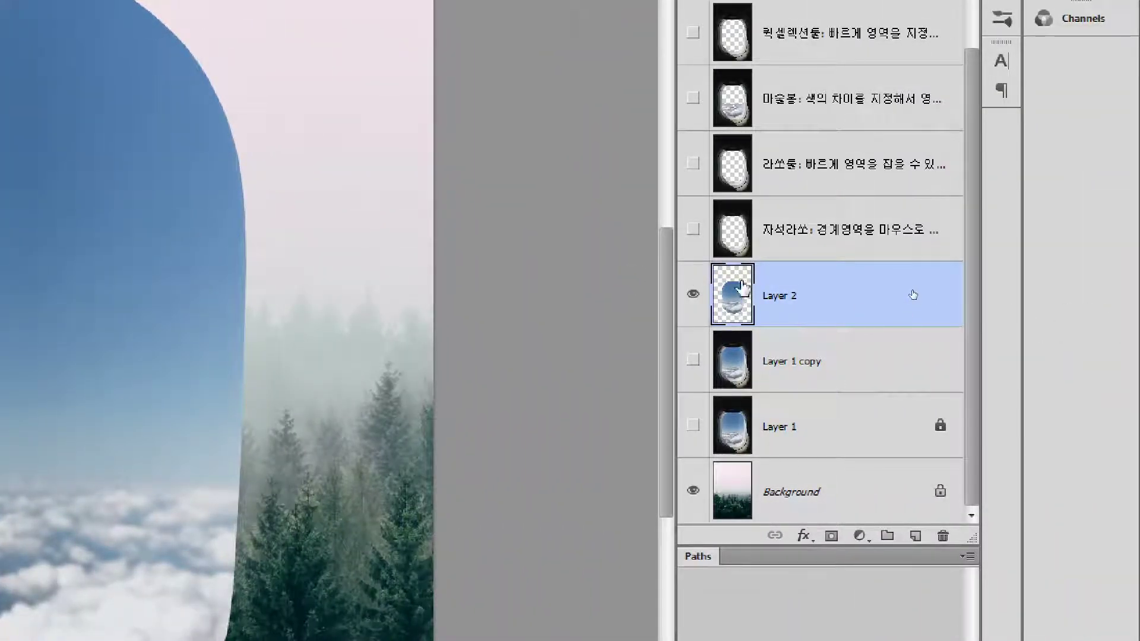
# Load Layer 2's outline as a selection and cut that area from Layer 1 copy to a new layer, keeping Layer 2 hidden
pyautogui.moveTo(742, 287); pyautogui.dragTo(743, 293)
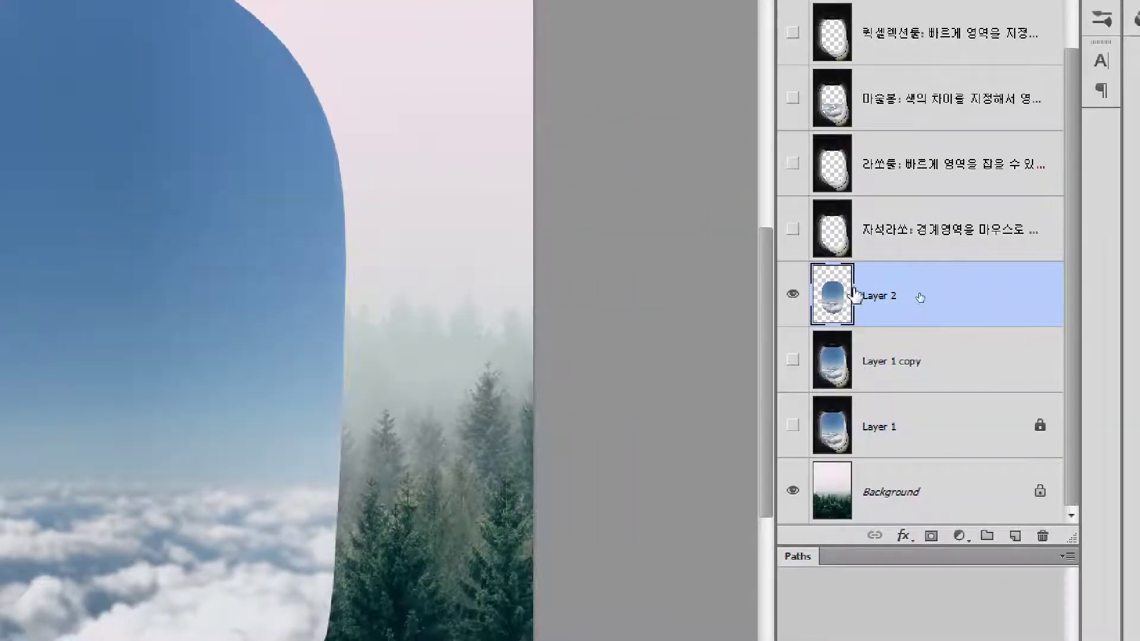
pyautogui.keyDown('ctrl'); pyautogui.click(825, 297); pyautogui.keyUp('ctrl')
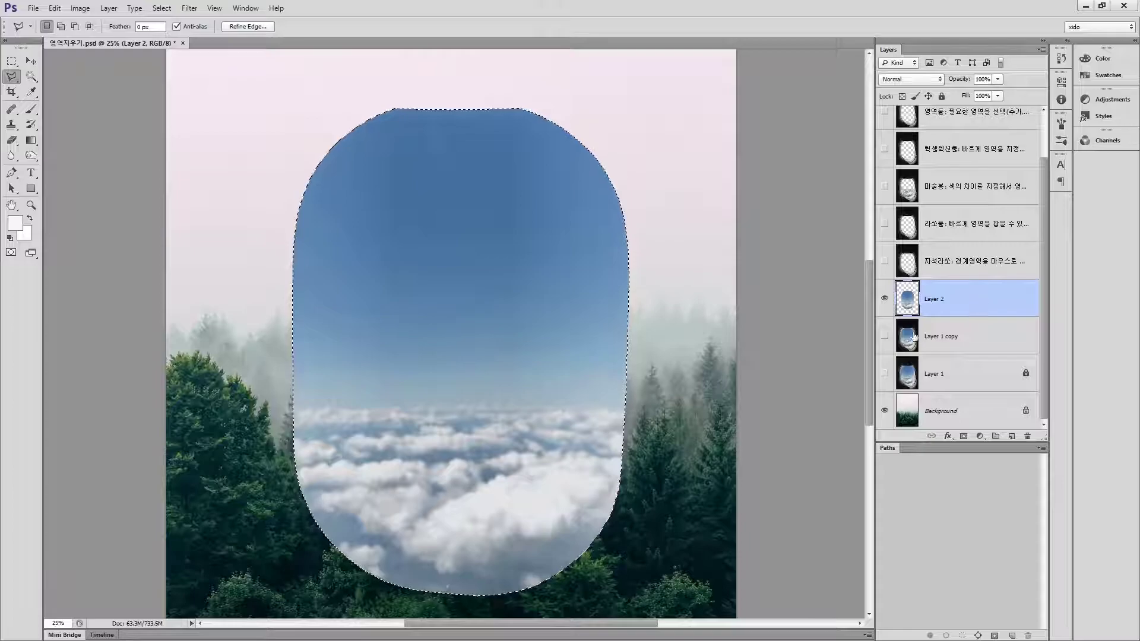
pyautogui.click(884, 298)
pyautogui.click(885, 336)
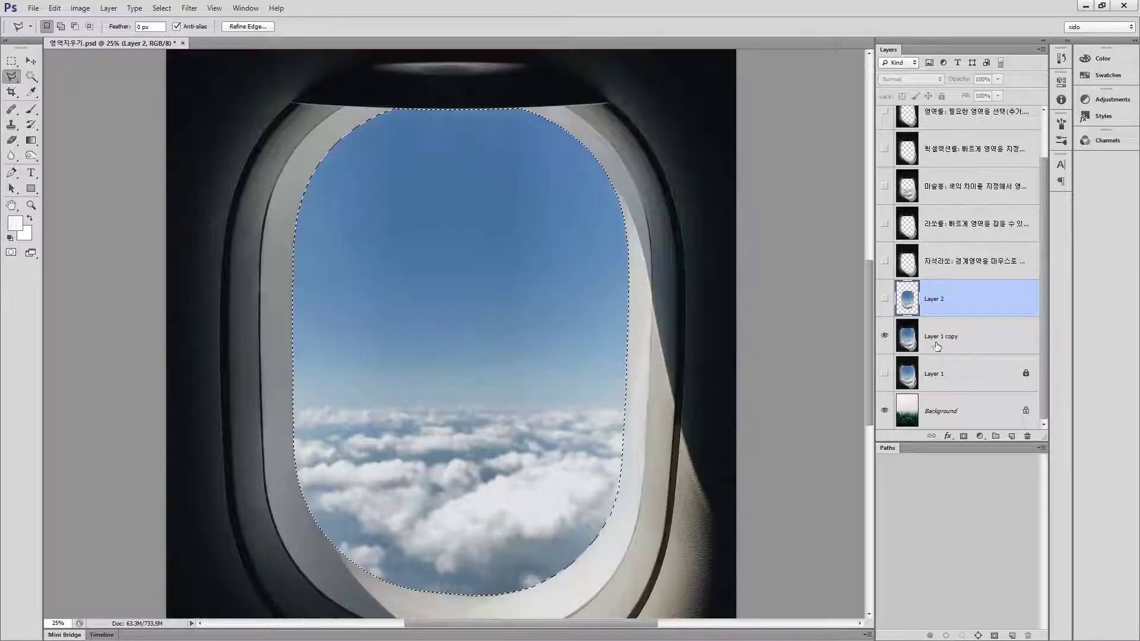
pyautogui.click(966, 346)
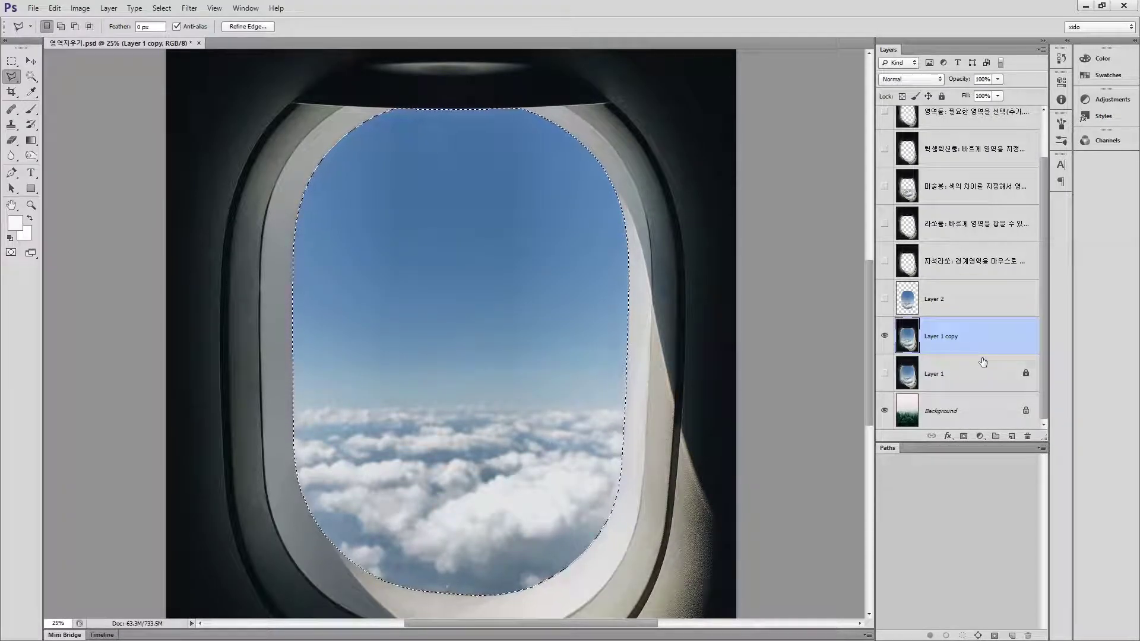
pyautogui.hotkey('ctrl', 'shift', 'j')
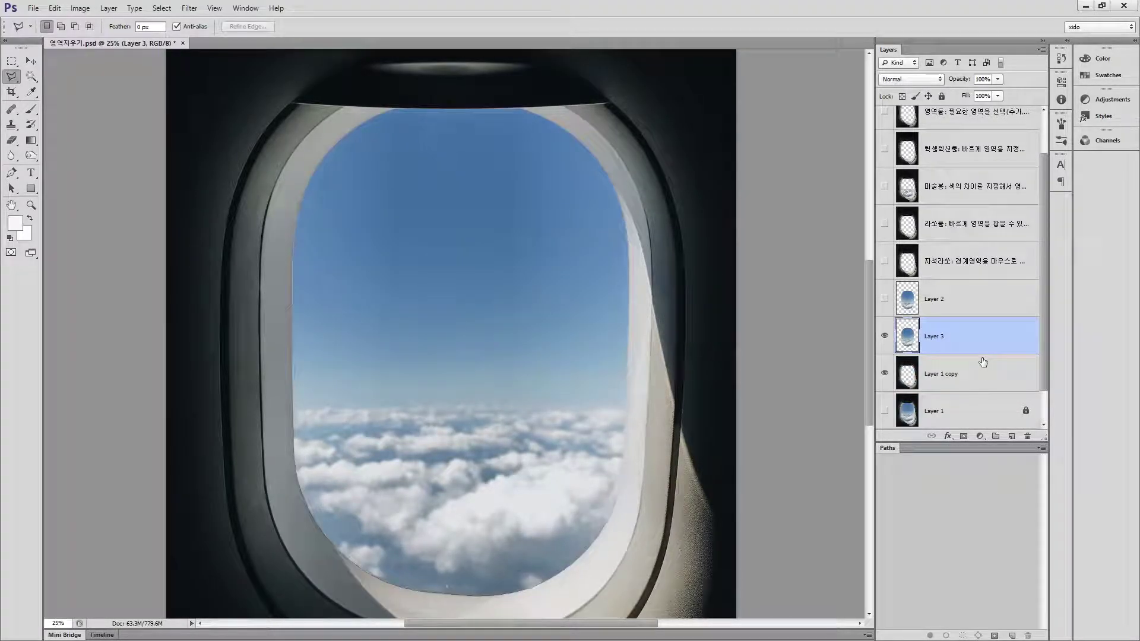
# Toggle Layer 3's visibility repeatedly to compare the window with and without the cut-out sky
pyautogui.click(885, 339)
pyautogui.click(886, 339)
pyautogui.click(885, 338)
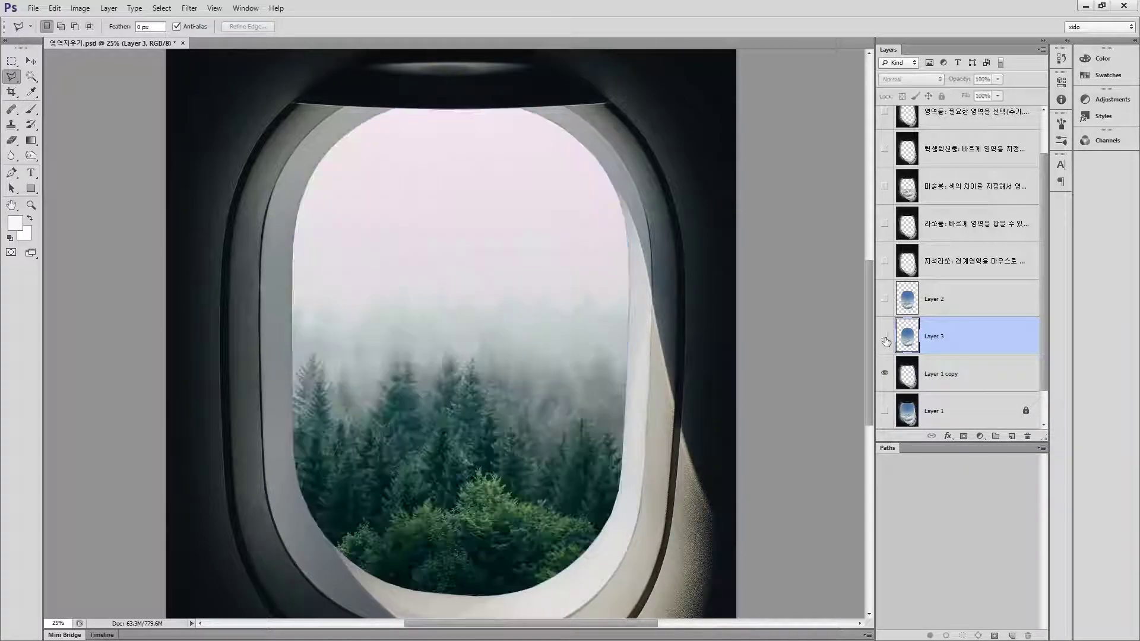
pyautogui.click(886, 338)
pyautogui.click(885, 339)
pyautogui.click(885, 339)
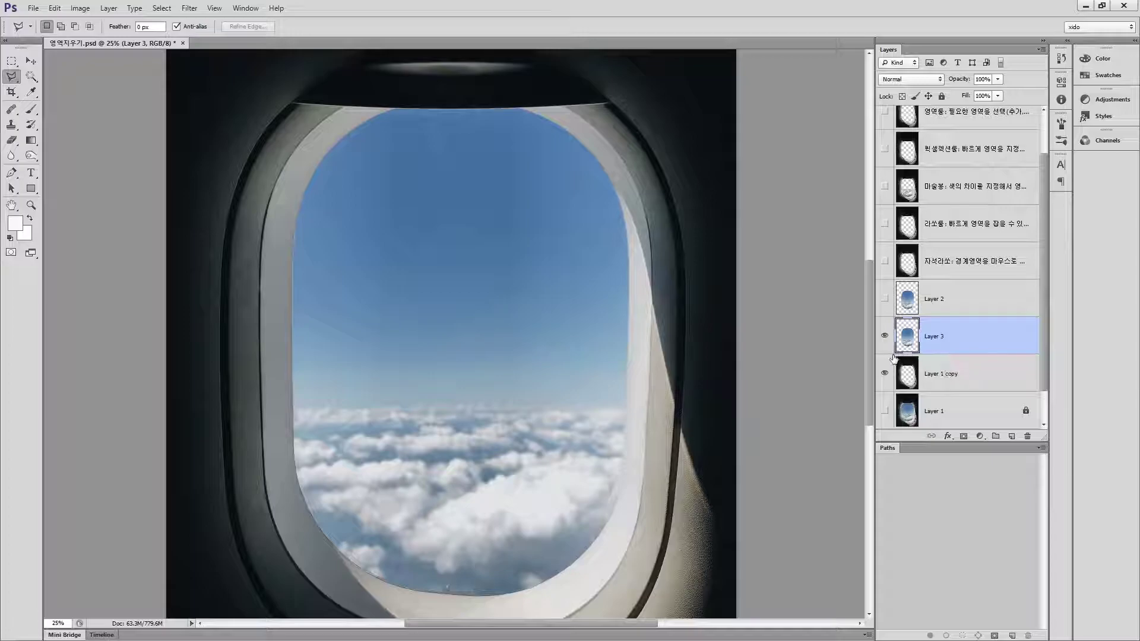
pyautogui.click(885, 337)
pyautogui.click(885, 337)
pyautogui.click(885, 337)
pyautogui.click(885, 336)
pyautogui.click(885, 337)
pyautogui.click(885, 337)
pyautogui.click(885, 337)
pyautogui.click(884, 337)
# Clear the selection and delete Layer 2 and Layer 3 together
pyautogui.keyDown('ctrl'); pyautogui.click(907, 336); pyautogui.keyUp('ctrl')
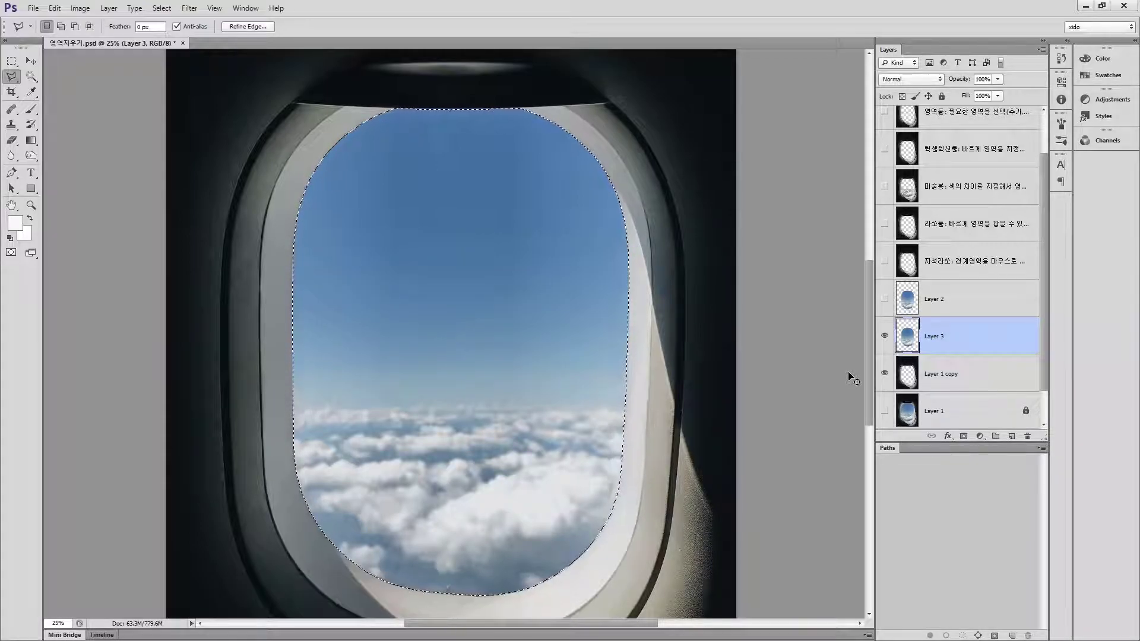
pyautogui.hotkey('ctrl', 'd')
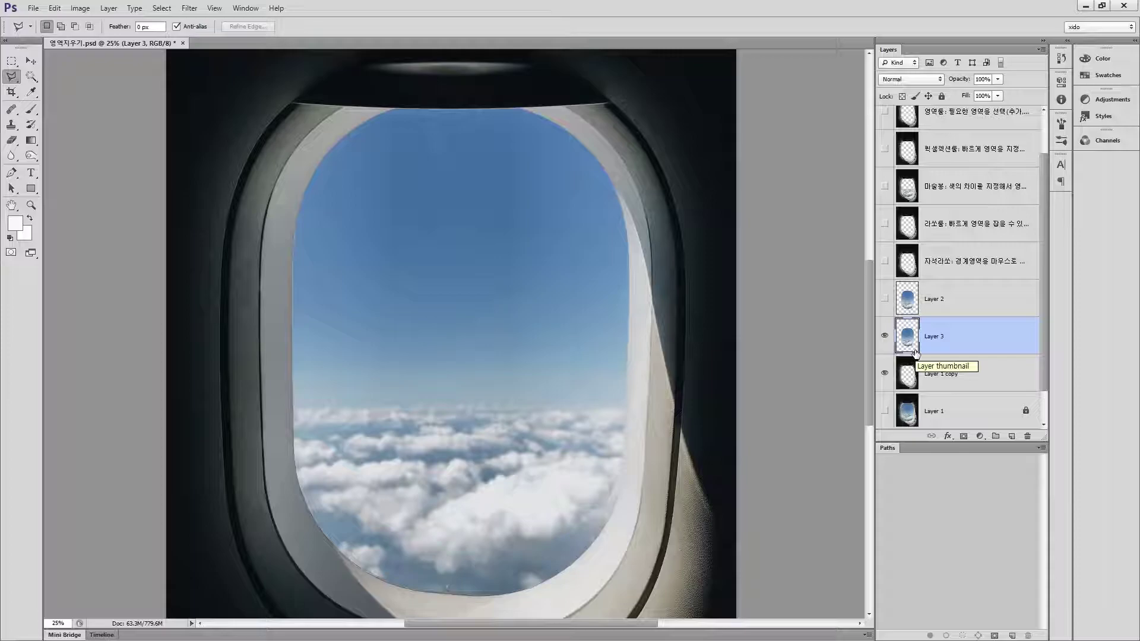
pyautogui.keyDown('ctrl'); pyautogui.click(949, 303); pyautogui.keyUp('ctrl')
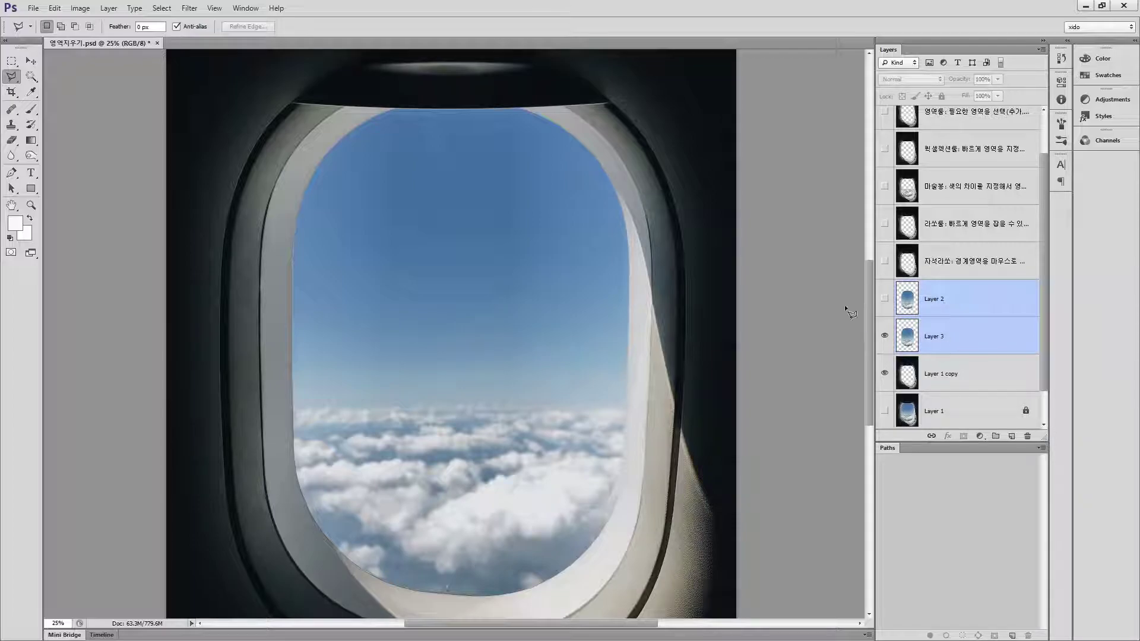
pyautogui.press('Delete')
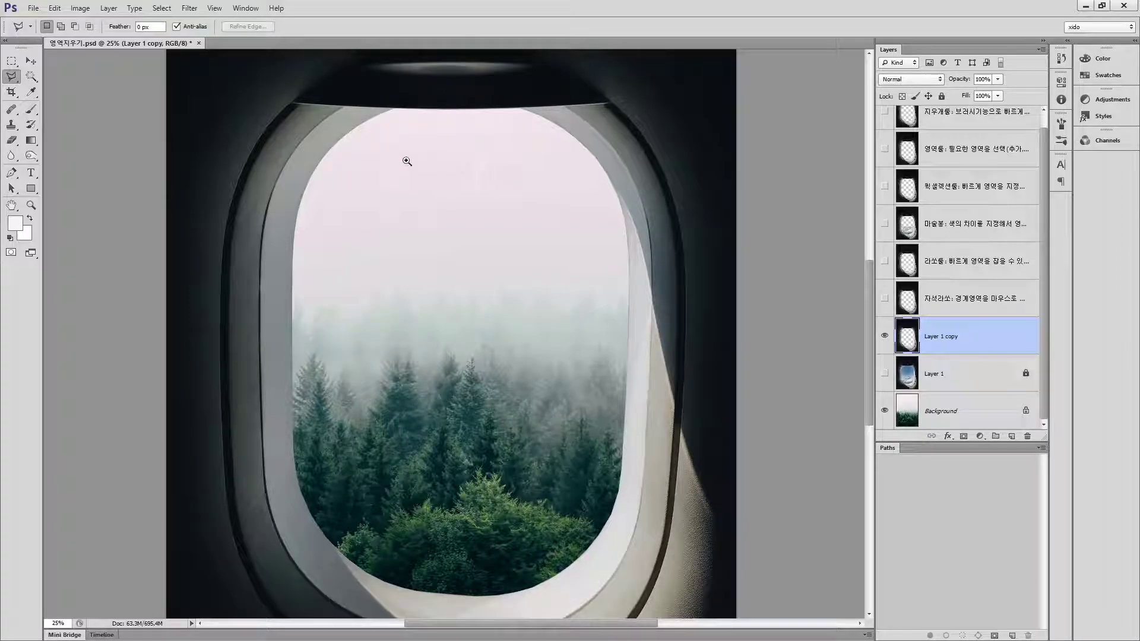
# Examine the polygonal lasso cut edge along the window's upper-left curve and upper rim at 300% magnification
pyautogui.keyDown('ctrl'); pyautogui.click(365, 144); pyautogui.keyUp('ctrl')
pyautogui.keyDown('ctrl'); pyautogui.click(345, 142); pyautogui.keyUp('ctrl')
pyautogui.keyDown('ctrl'); pyautogui.click(333, 139); pyautogui.keyUp('ctrl')
pyautogui.keyDown('ctrl'); pyautogui.click(332, 139); pyautogui.keyUp('ctrl')
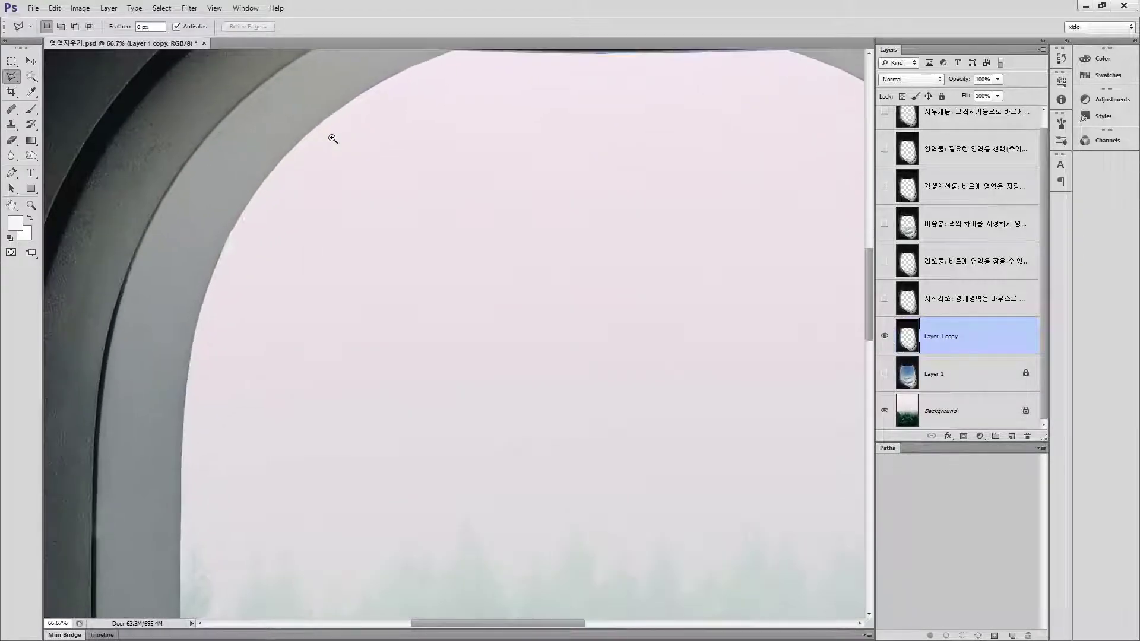
pyautogui.keyDown('ctrl'); pyautogui.click(332, 139); pyautogui.keyUp('ctrl')
pyautogui.keyDown('ctrl'); pyautogui.click(267, 184); pyautogui.keyUp('ctrl')
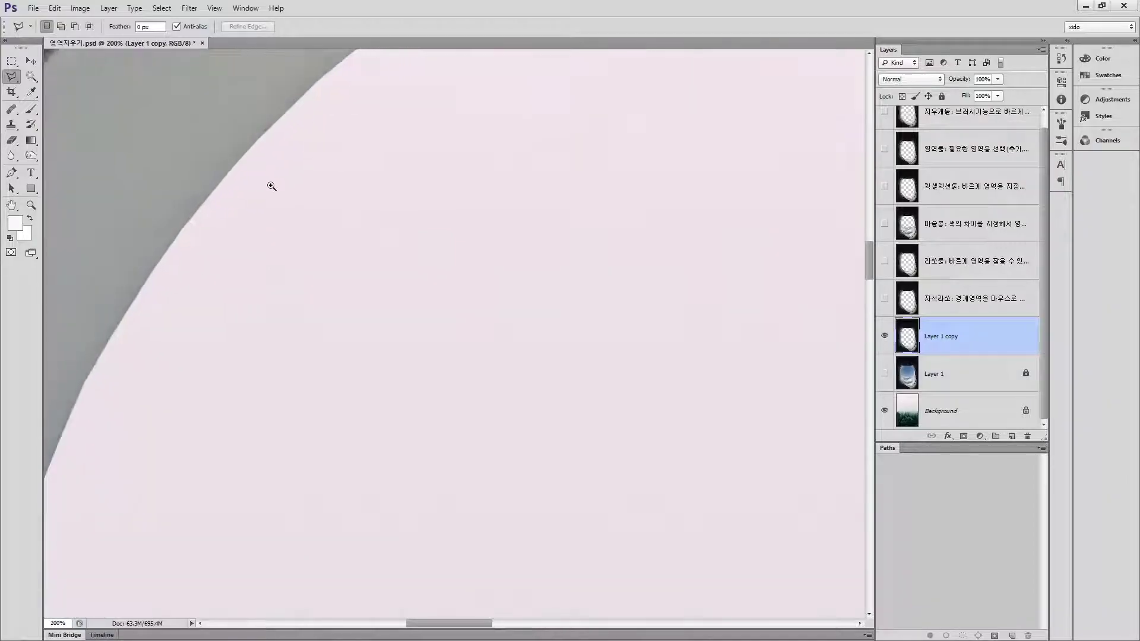
pyautogui.keyDown('ctrl'); pyautogui.click(272, 185); pyautogui.keyUp('ctrl')
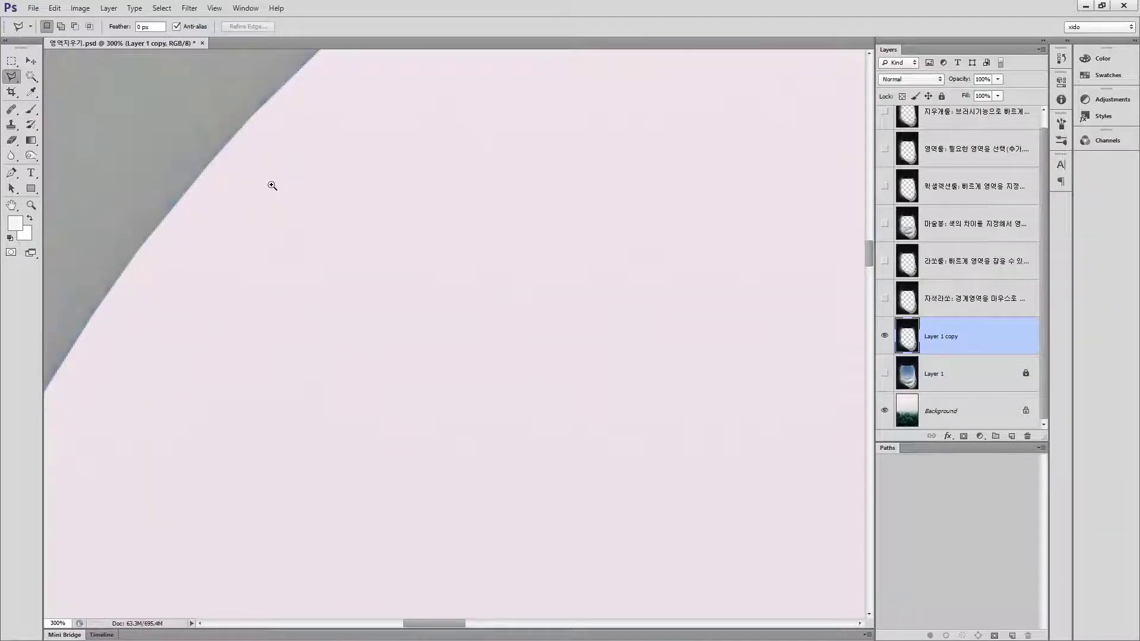
pyautogui.moveTo(370, 124); pyautogui.dragTo(334, 287)
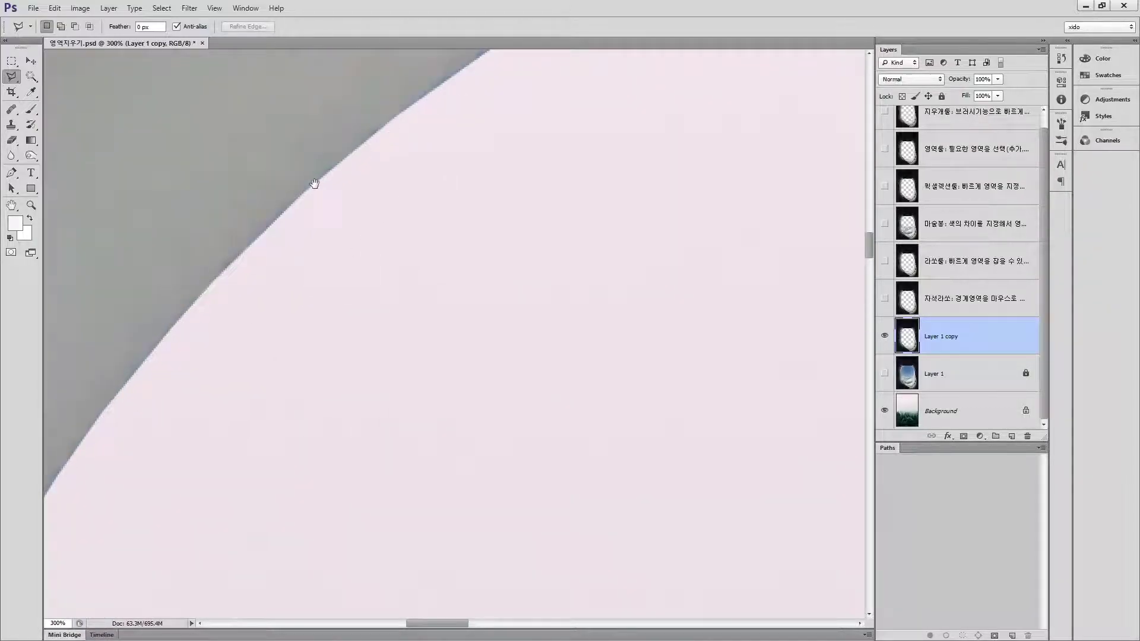
pyautogui.moveTo(216, 320); pyautogui.dragTo(377, 178)
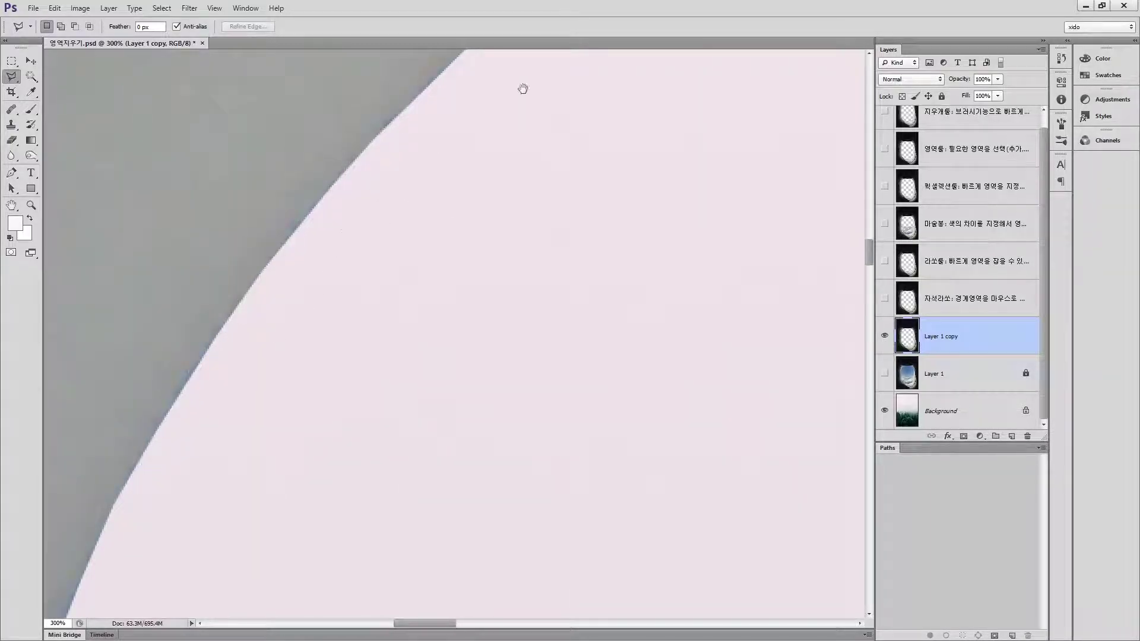
pyautogui.moveTo(519, 91); pyautogui.dragTo(363, 301)
pyautogui.moveTo(507, 158); pyautogui.dragTo(319, 255)
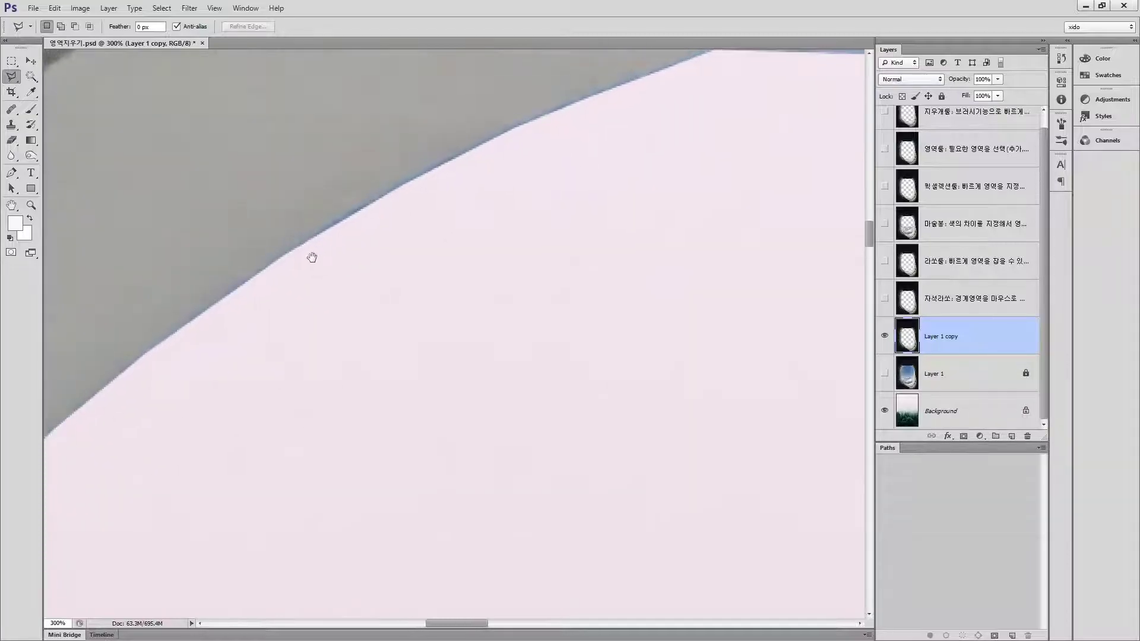
pyautogui.moveTo(541, 149); pyautogui.dragTo(657, 168)
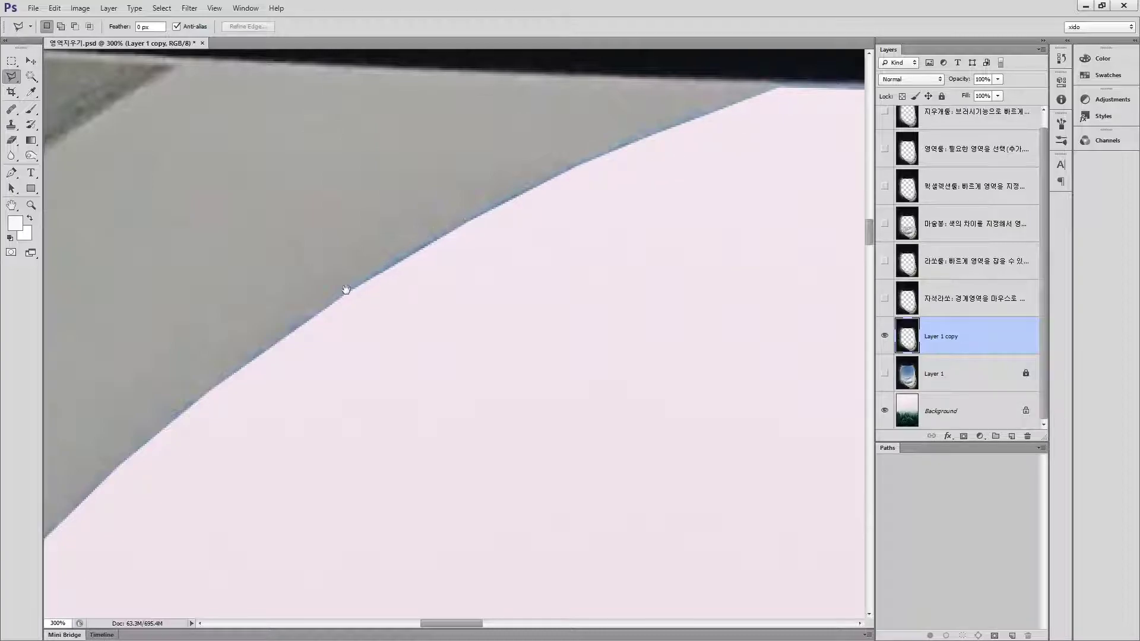
pyautogui.moveTo(690, 149); pyautogui.dragTo(297, 240)
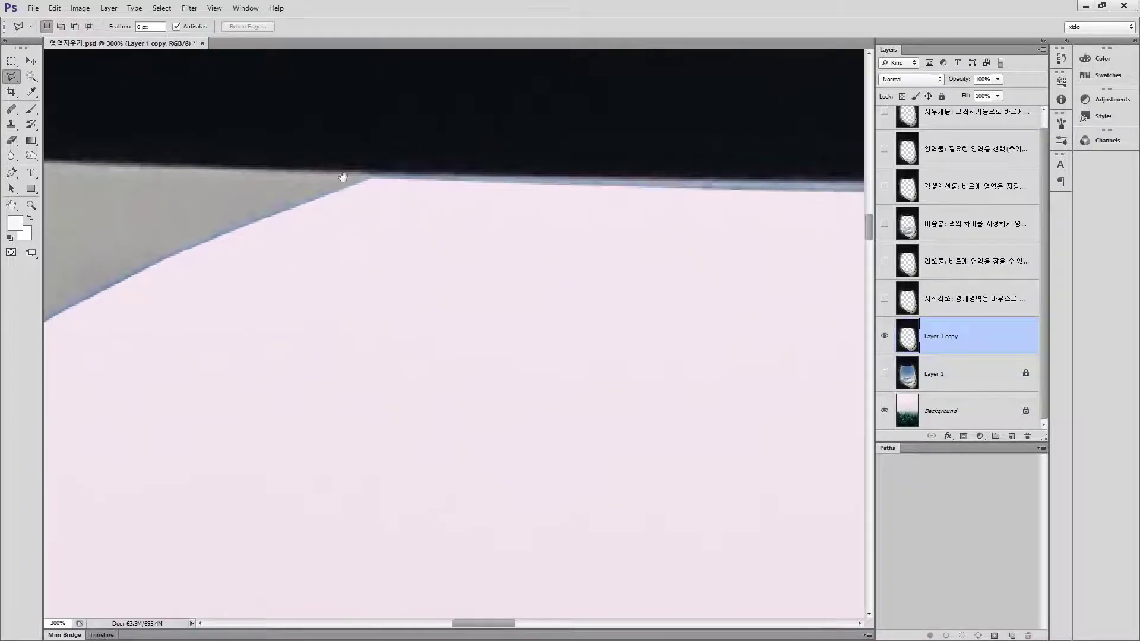
pyautogui.moveTo(181, 265); pyautogui.dragTo(741, 153)
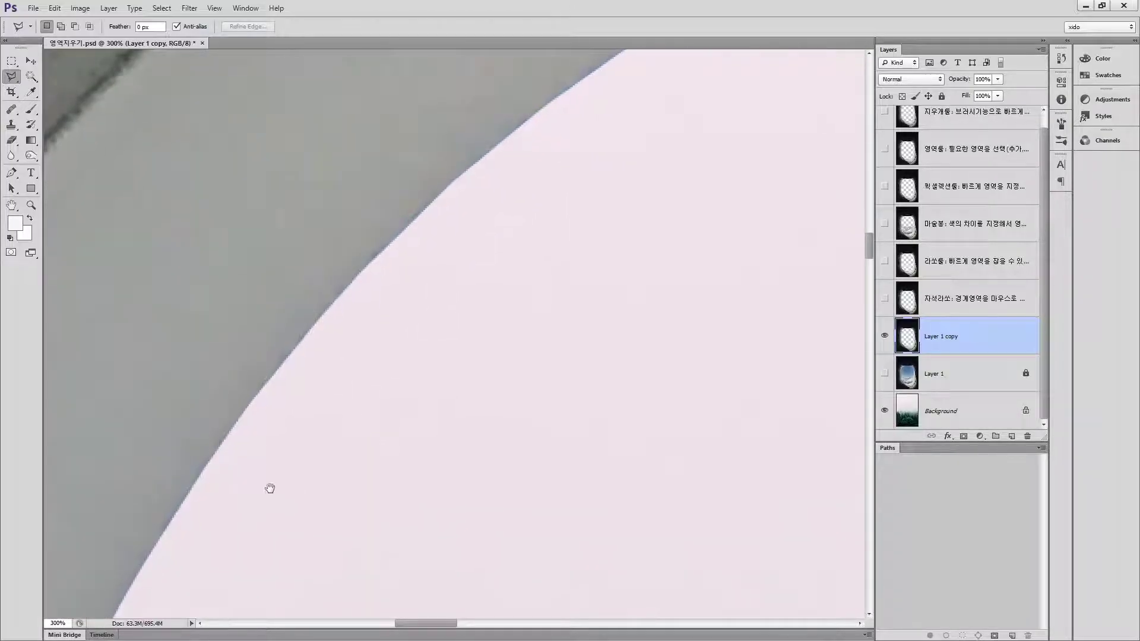
pyautogui.moveTo(268, 493); pyautogui.dragTo(428, 247)
pyautogui.moveTo(234, 471); pyautogui.dragTo(354, 226)
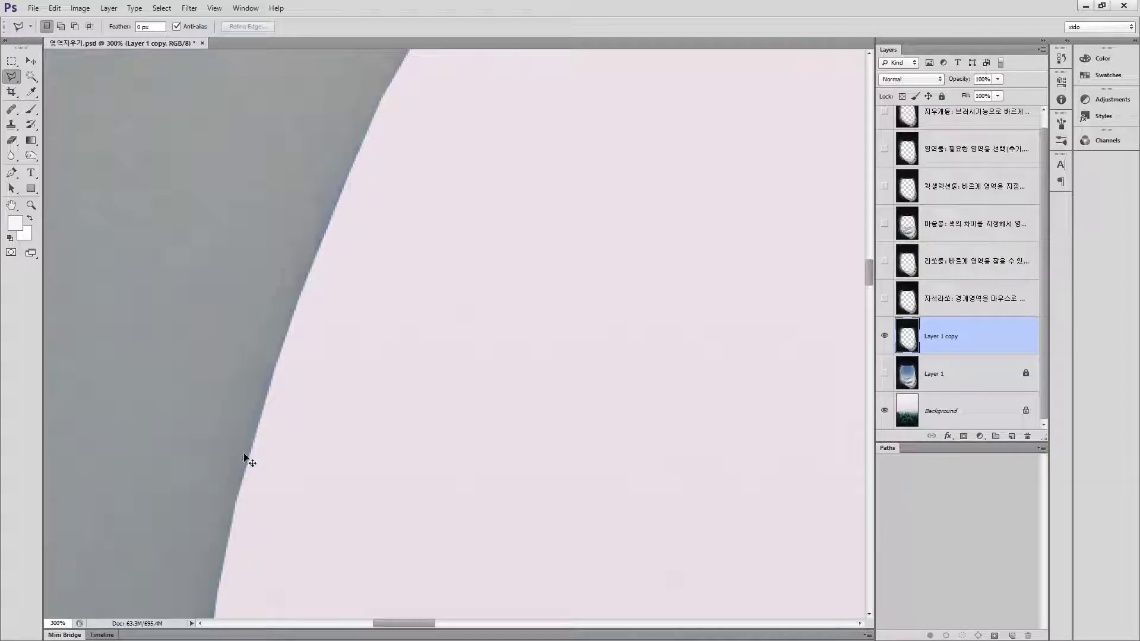
pyautogui.hotkey('ctrl', '0')
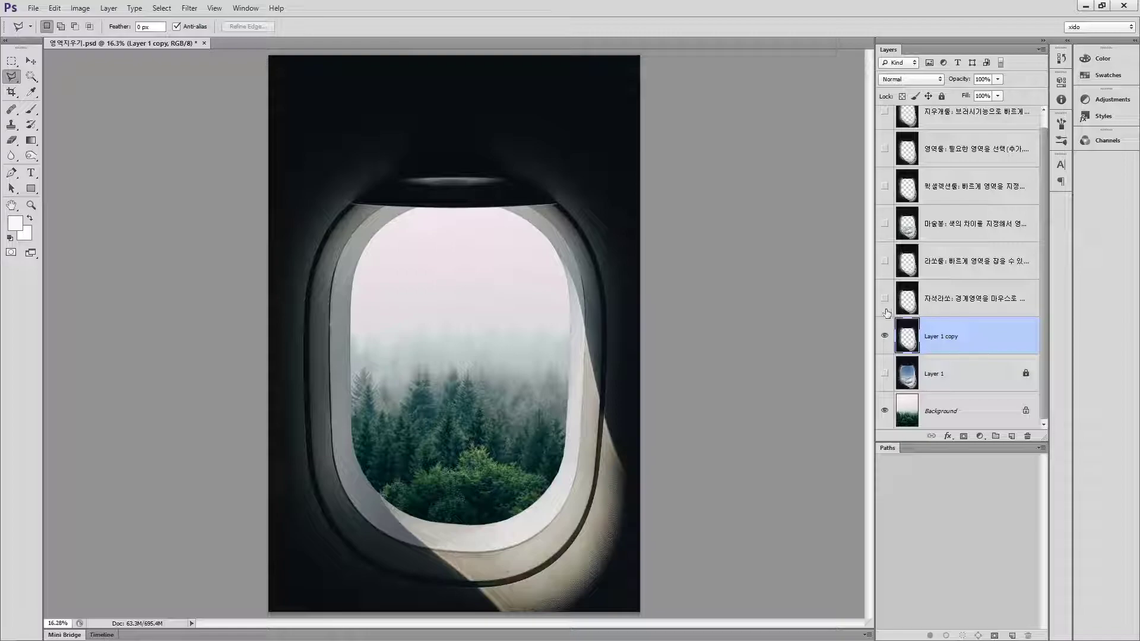
# Rename Layer 1 copy as "폴리곤라쏘: 영역을 선택하는 기능중 가장 정확하게 사용할 수 있다. 마우스를 더블클릭 유의"
pyautogui.moveTo(877, 312); pyautogui.dragTo(561, 315)
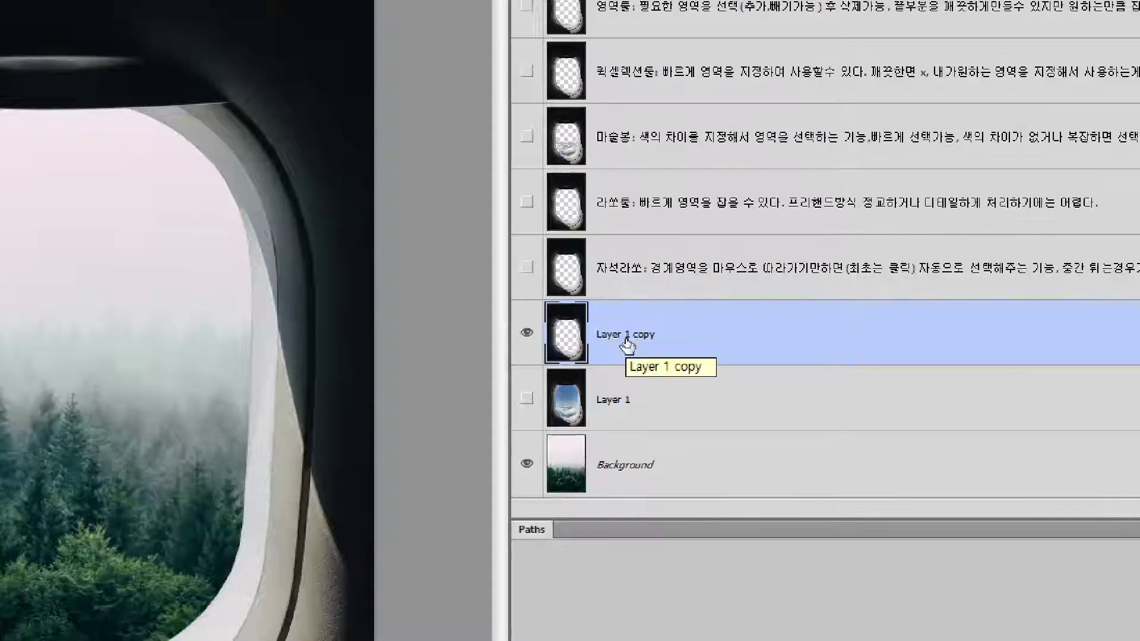
pyautogui.doubleClick(626, 335)
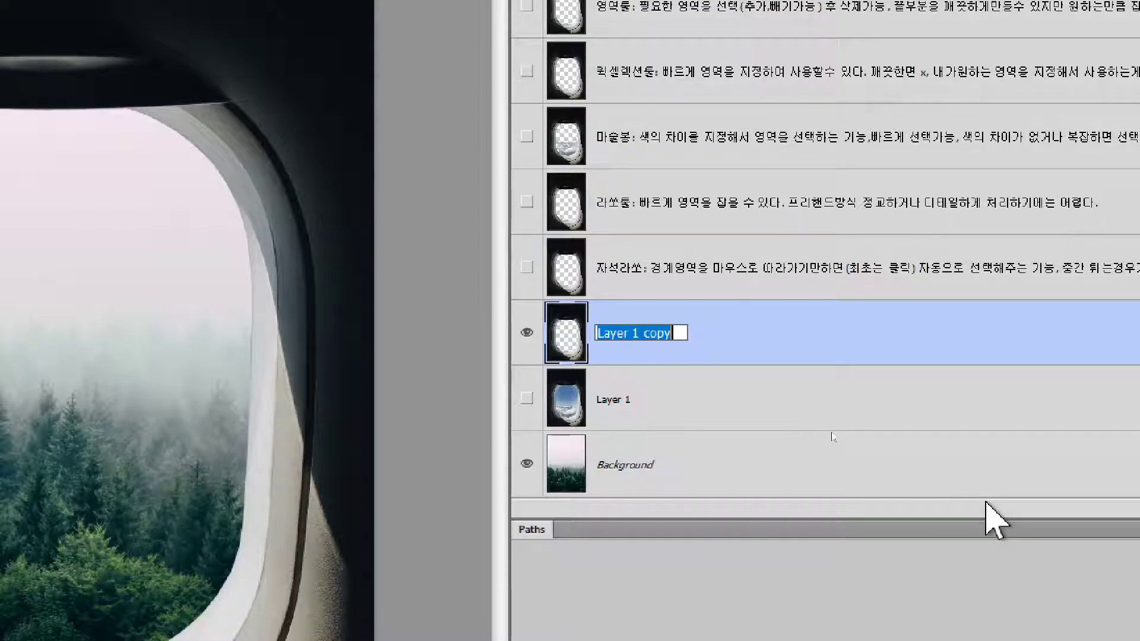
pyautogui.write('폴리곤라쏘:')
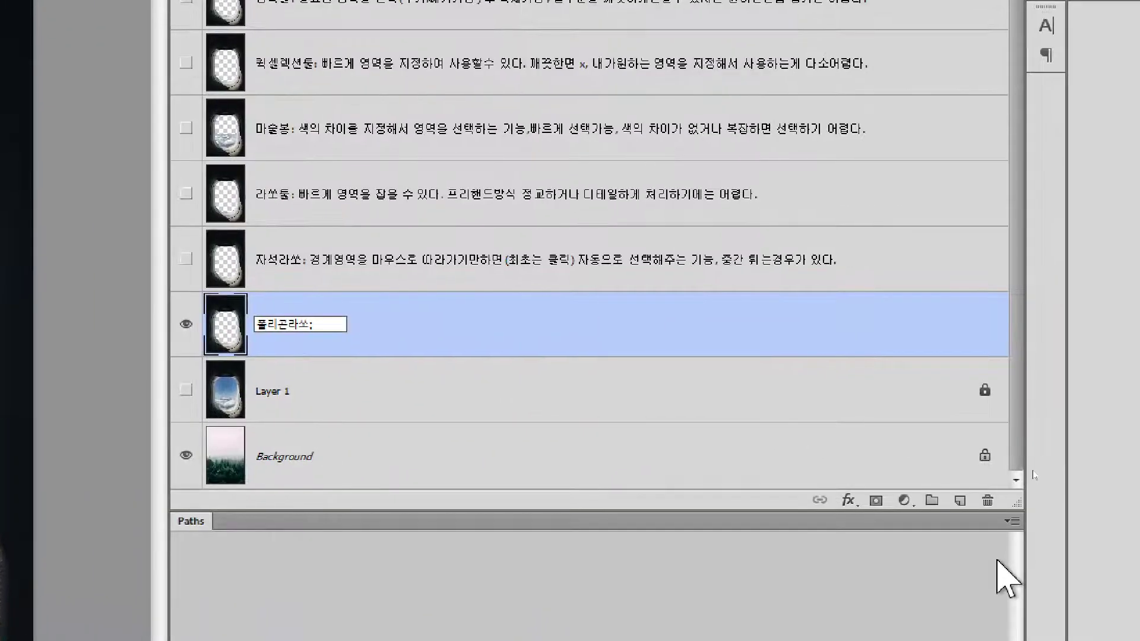
pyautogui.write(' 영역을 선택')
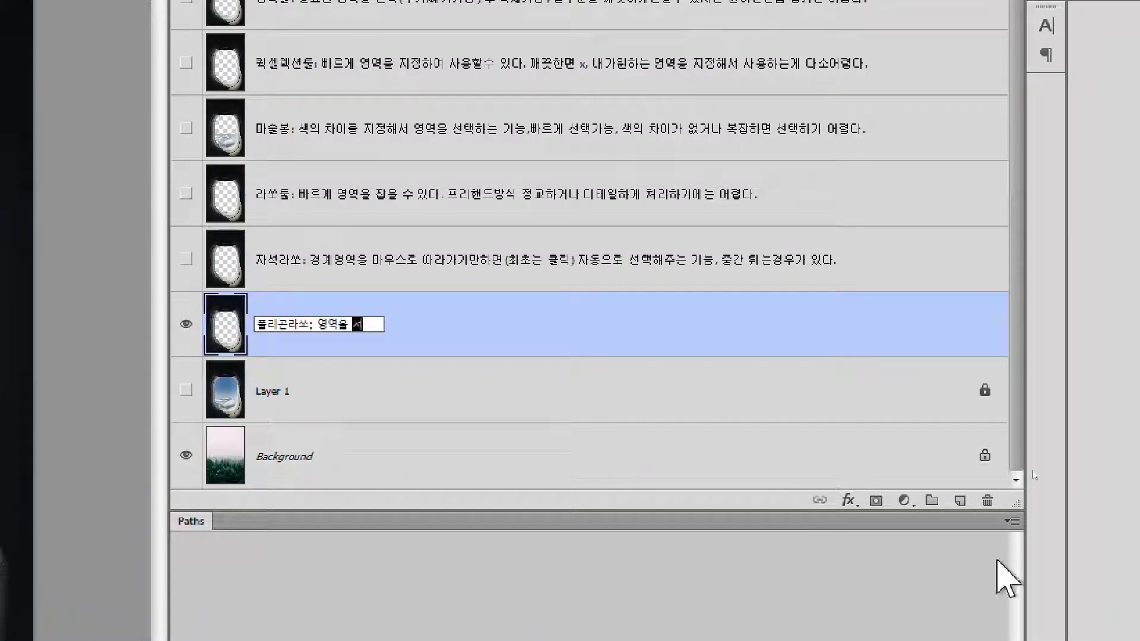
pyautogui.write('하는 기능')
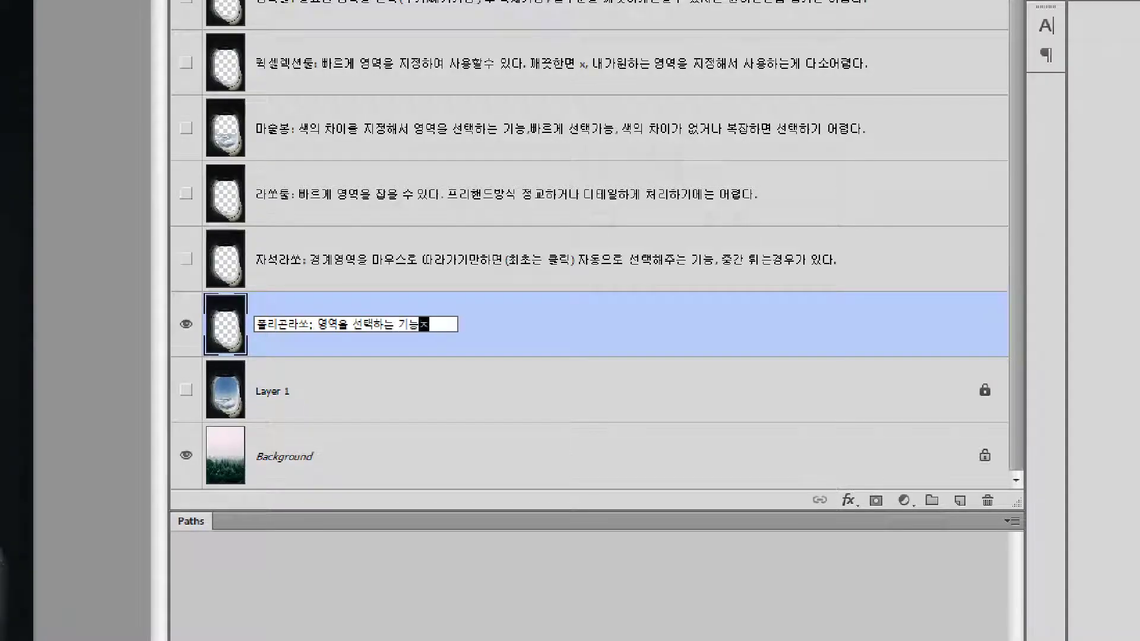
pyautogui.write('중 가장')
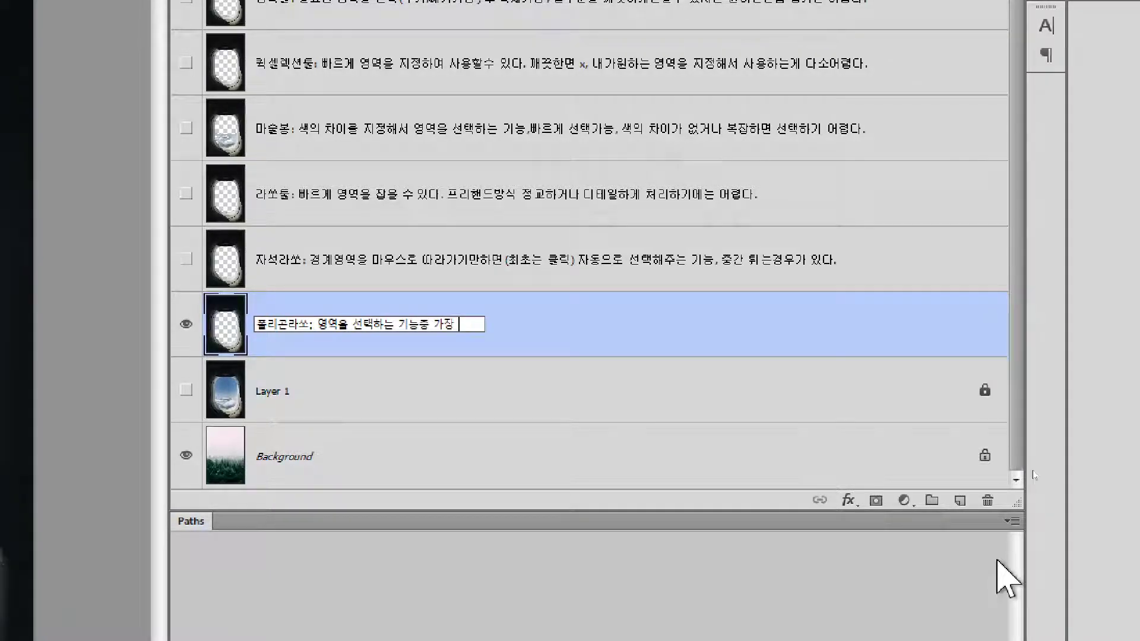
pyautogui.write(' 정확하게 ㅅ')
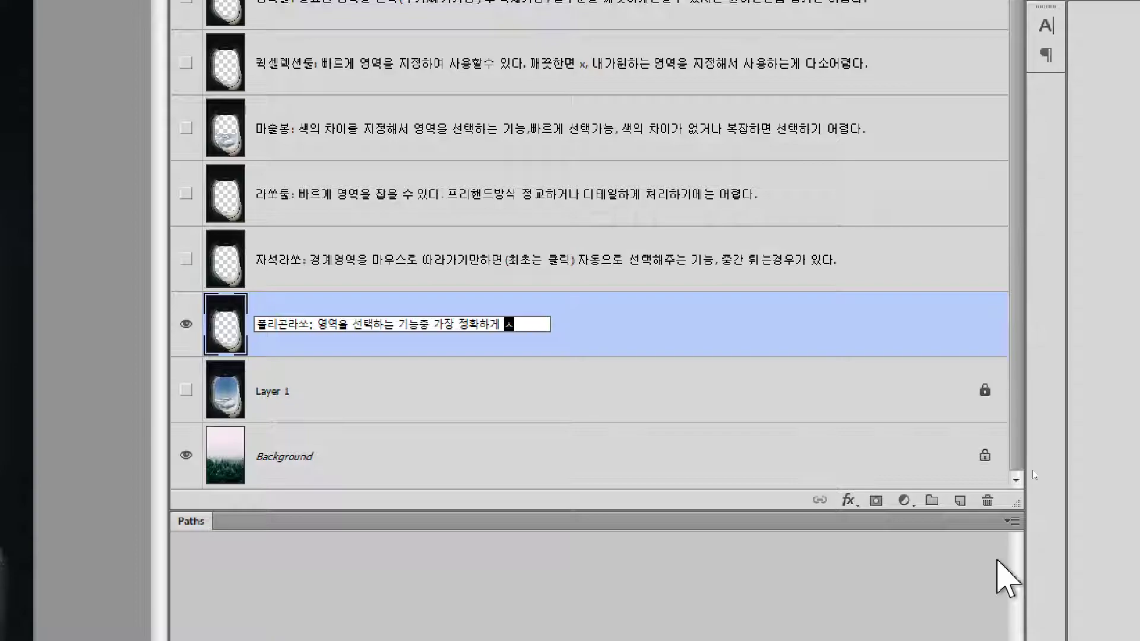
pyautogui.write('사용할 ')
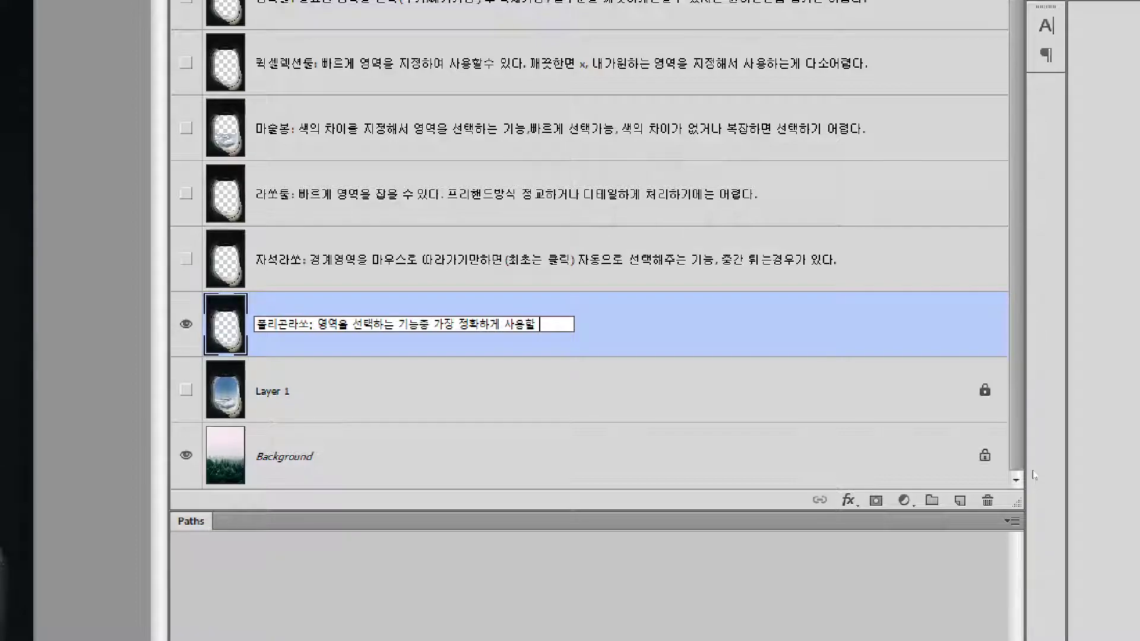
pyautogui.write('수 ㅇㄷ')
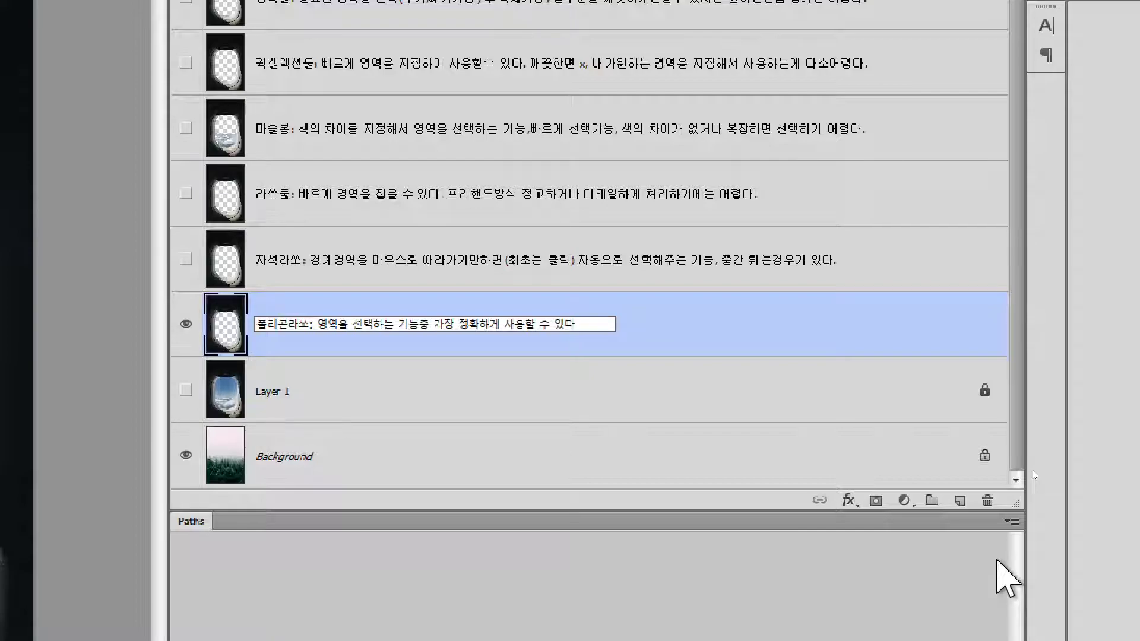
pyautogui.write('. 마우스를 크')
pyautogui.write('블클릭')
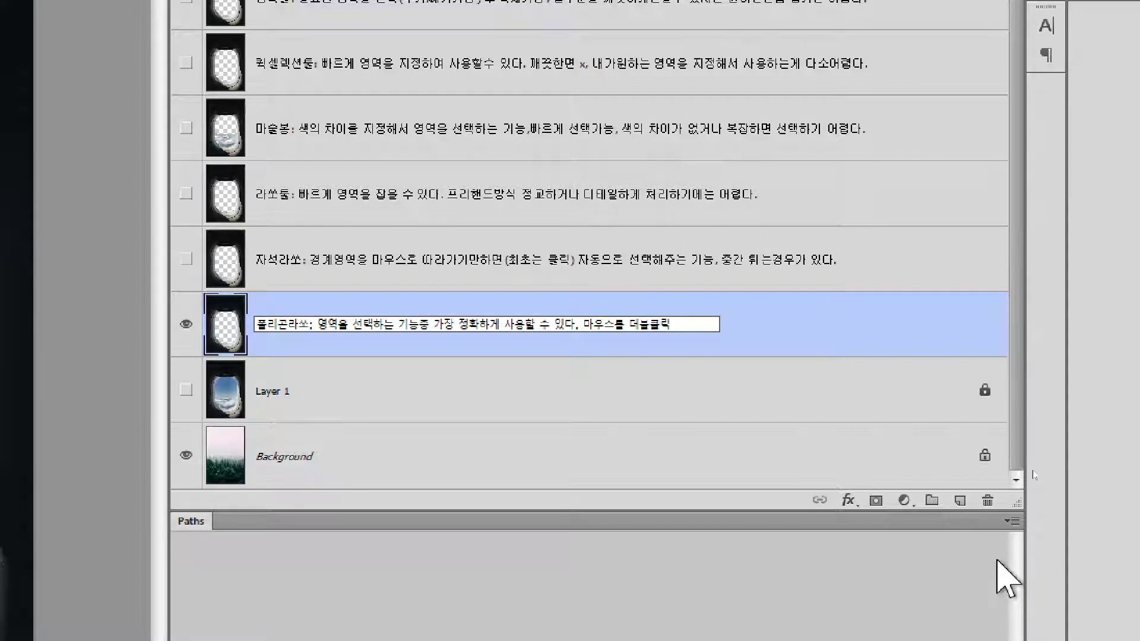
pyautogui.write(' 유의')
pyautogui.press('Return')
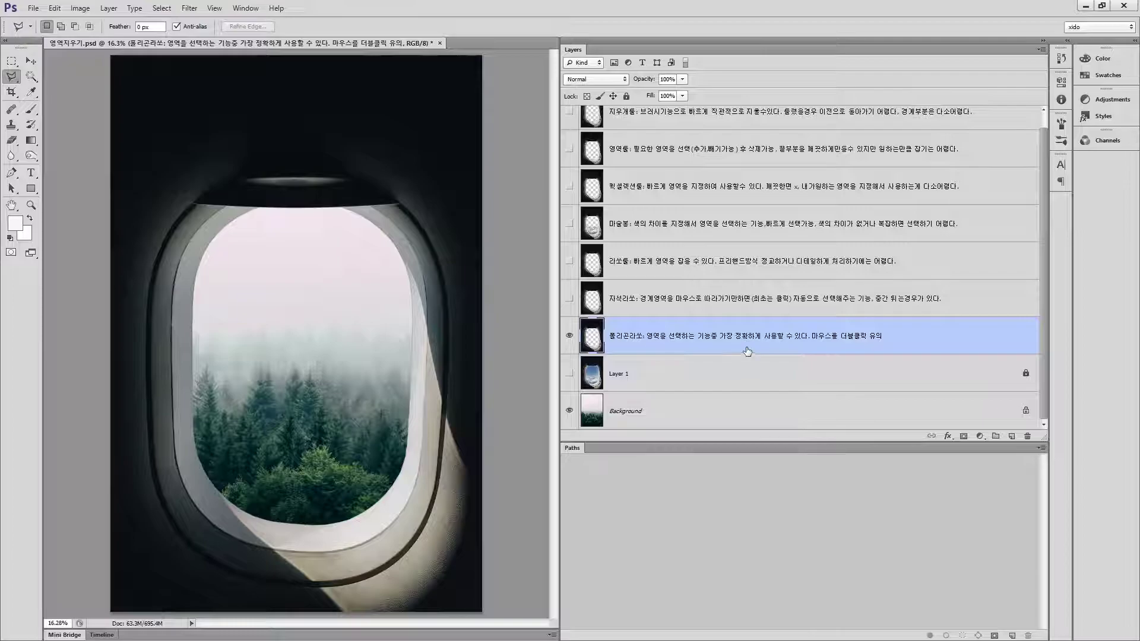
# Hide the polygonal lasso layer, and duplicate Layer 1 with the new copy made visible
pyautogui.scroll(1, 747, 353)
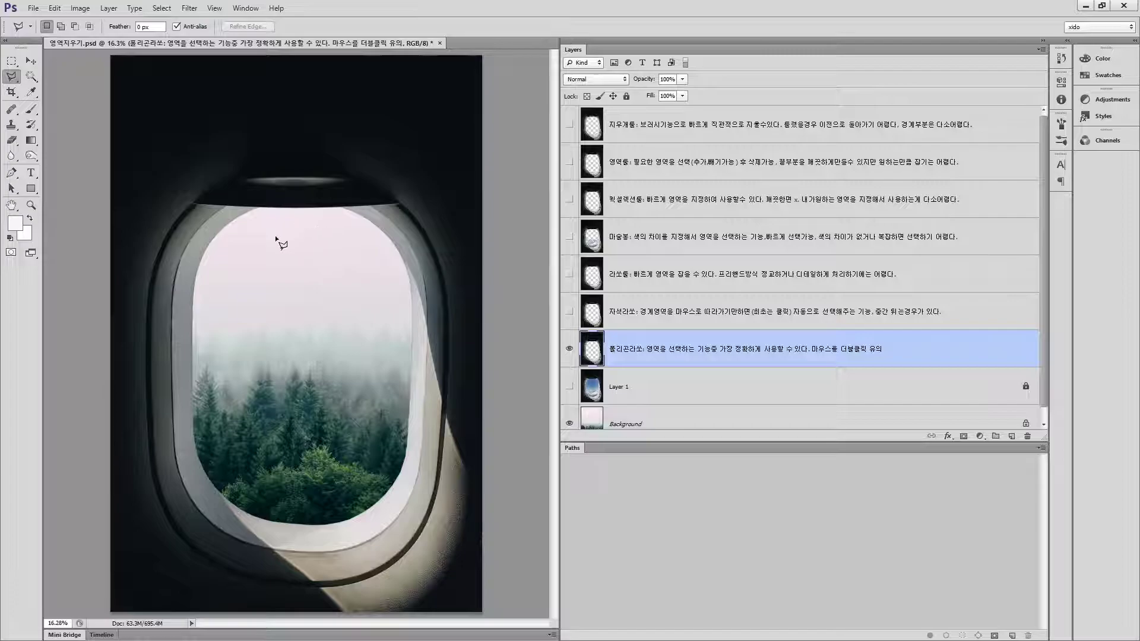
pyautogui.click(31, 61)
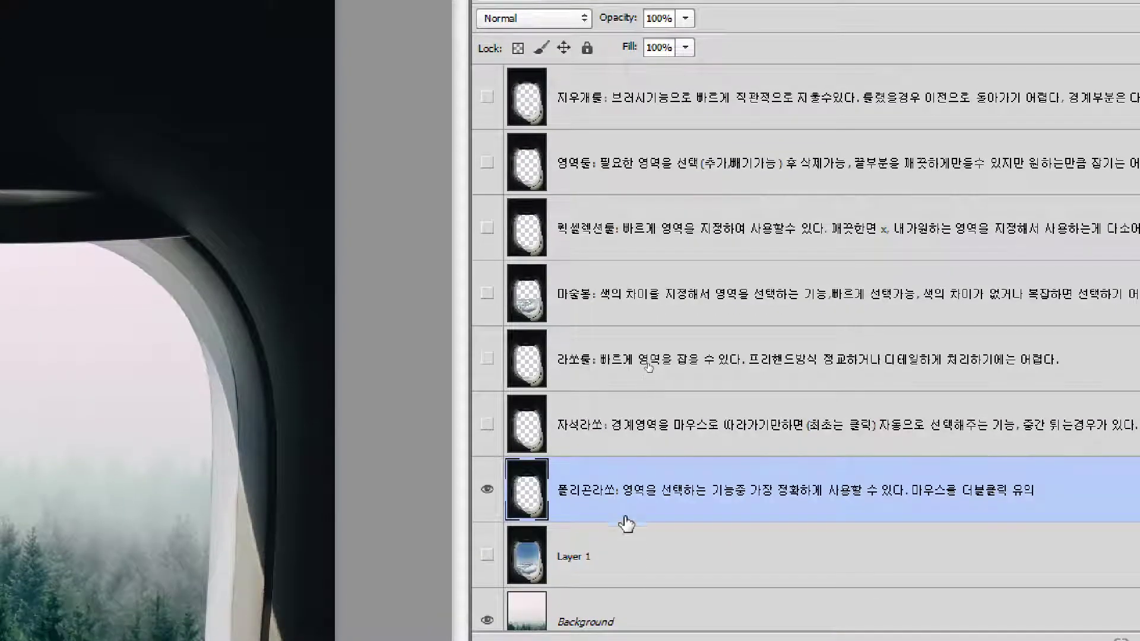
pyautogui.click(610, 114)
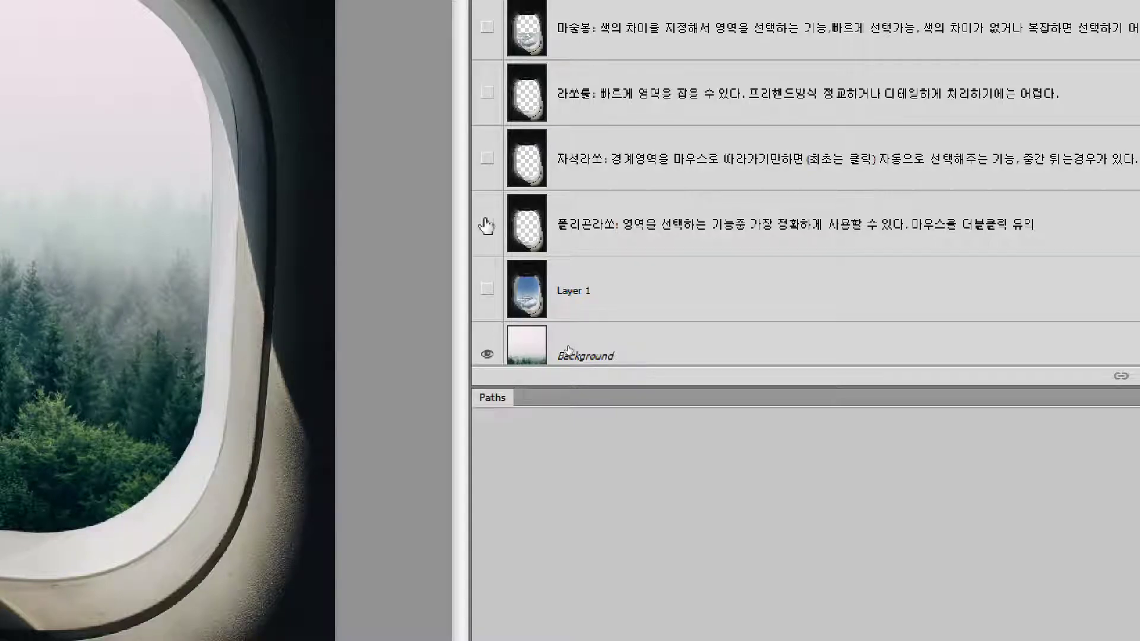
pyautogui.click(487, 225)
pyautogui.click(619, 303)
pyautogui.hotkey('ctrl', 'j')
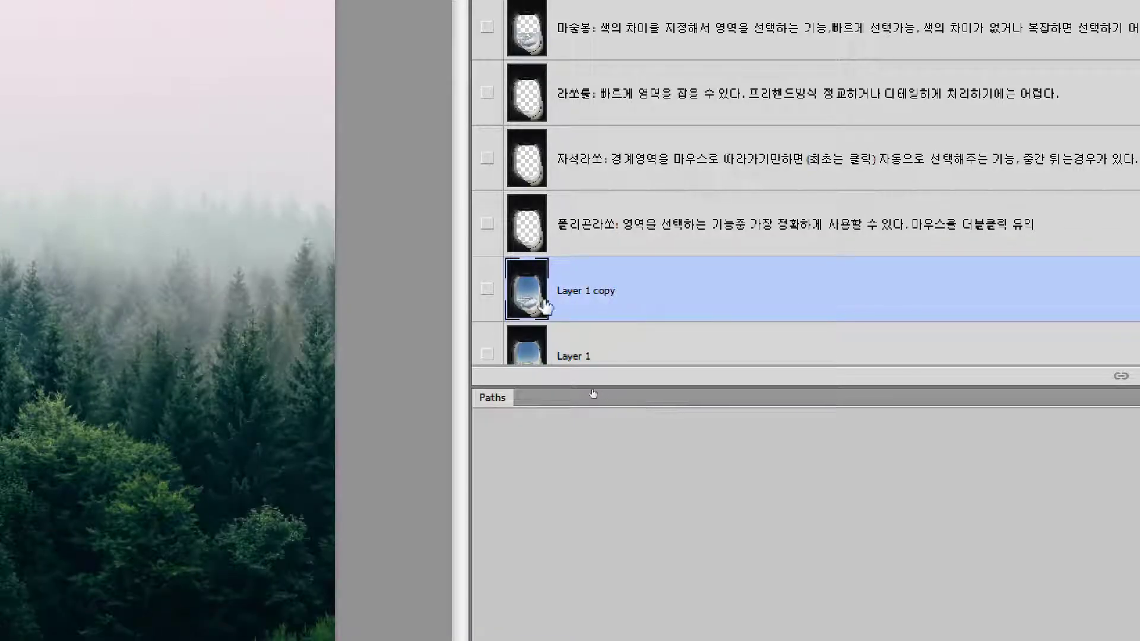
pyautogui.click(487, 289)
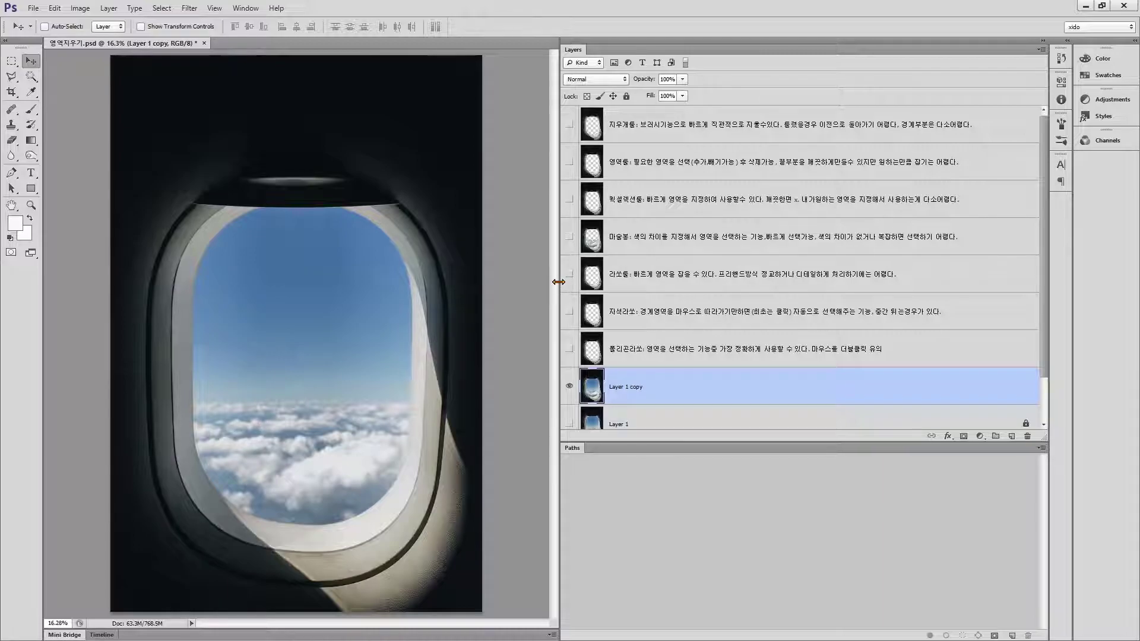
pyautogui.moveTo(559, 287); pyautogui.dragTo(852, 287)
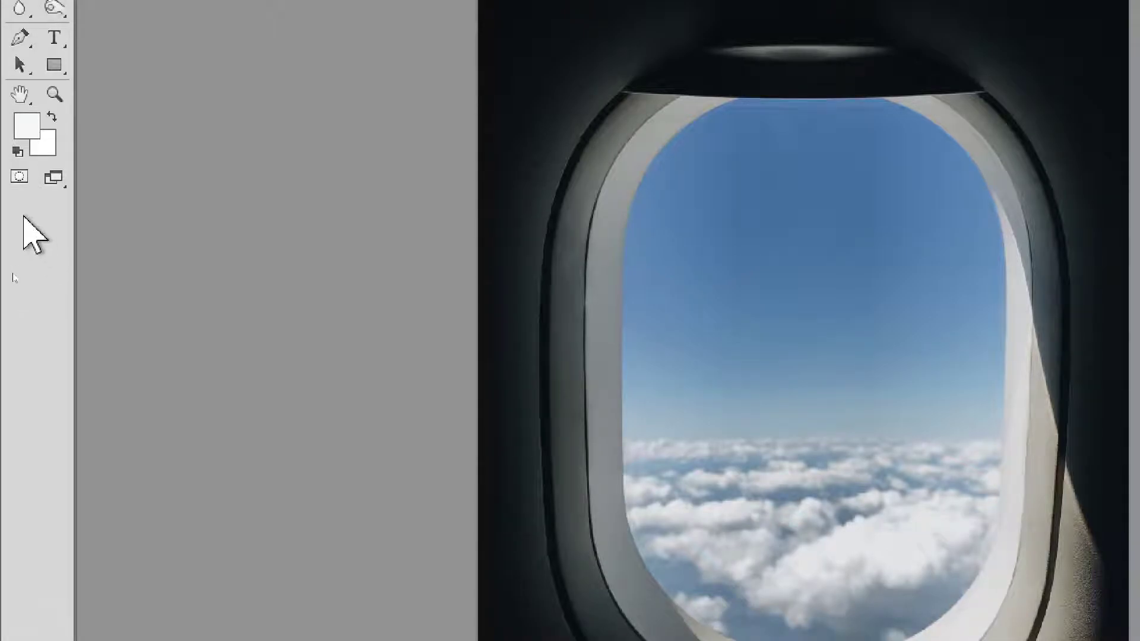
# Toggle Quick Mask mode on and off for Layer 1 copy, leaving it on
pyautogui.click(19, 177)
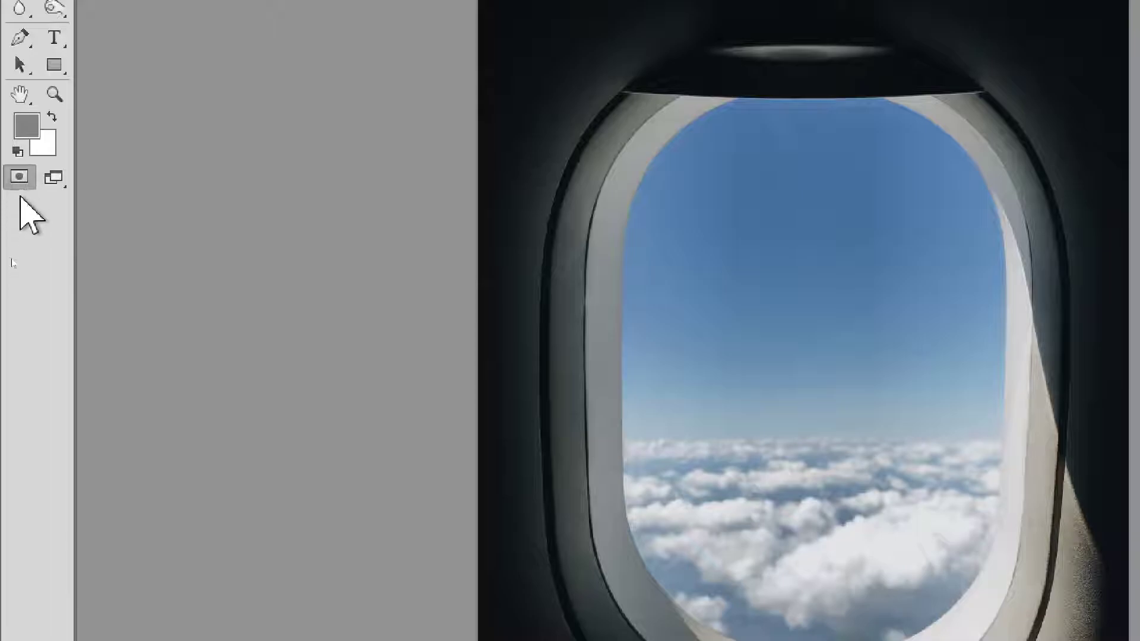
pyautogui.click(20, 179)
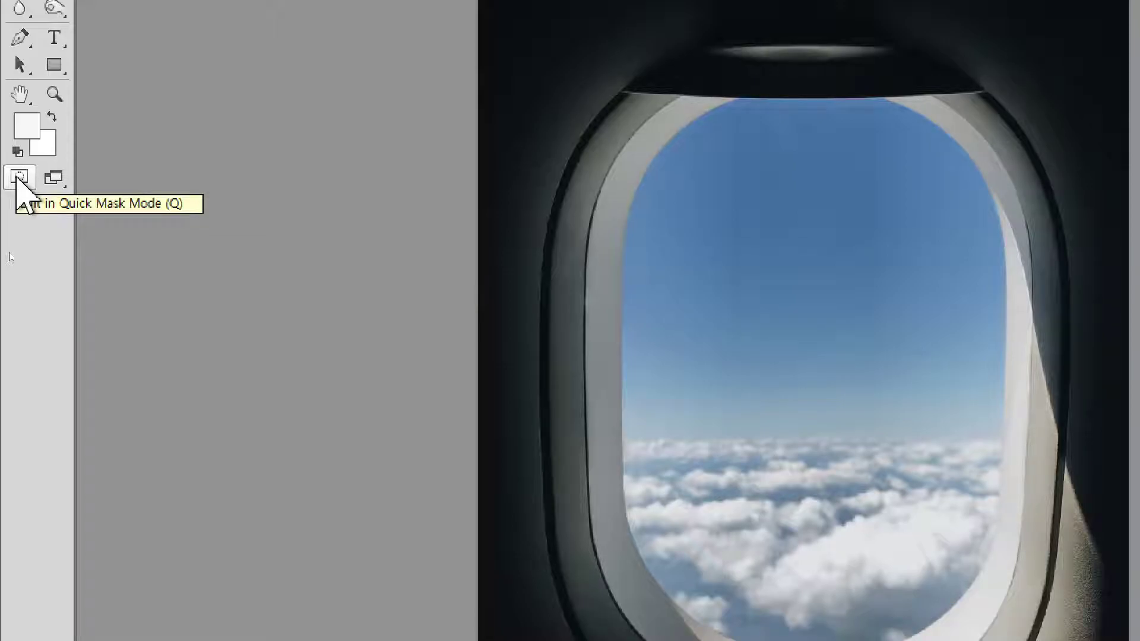
pyautogui.click(18, 177)
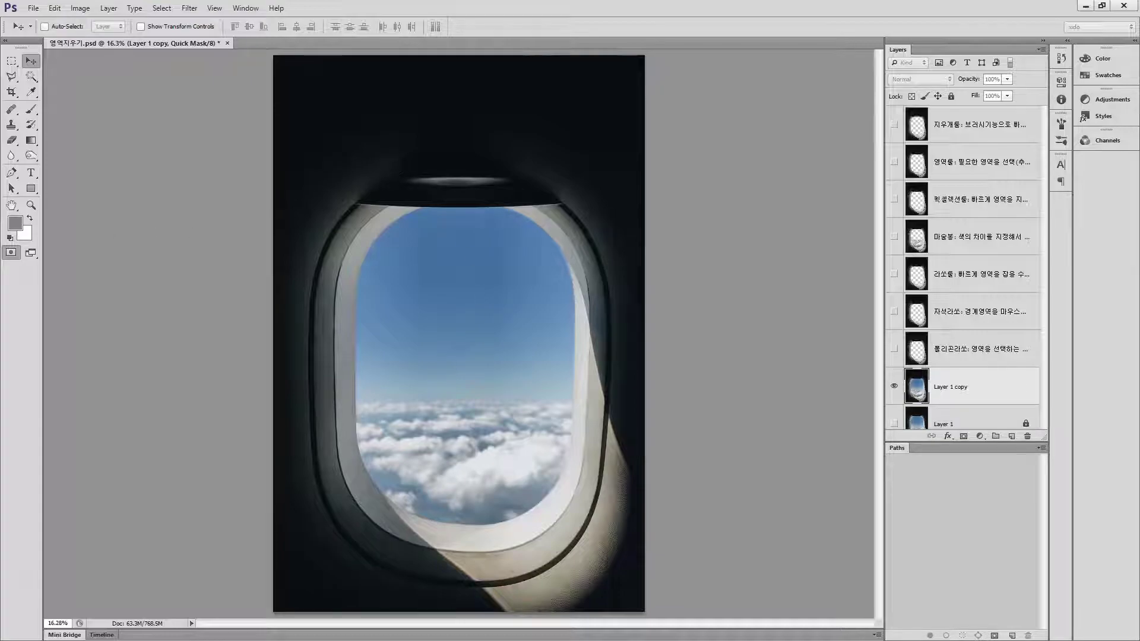
# Compare Masked Areas with Selected Areas in the Quick Mask options, and keep Selected Areas with red at 50% opacity
pyautogui.doubleClick(11, 252)
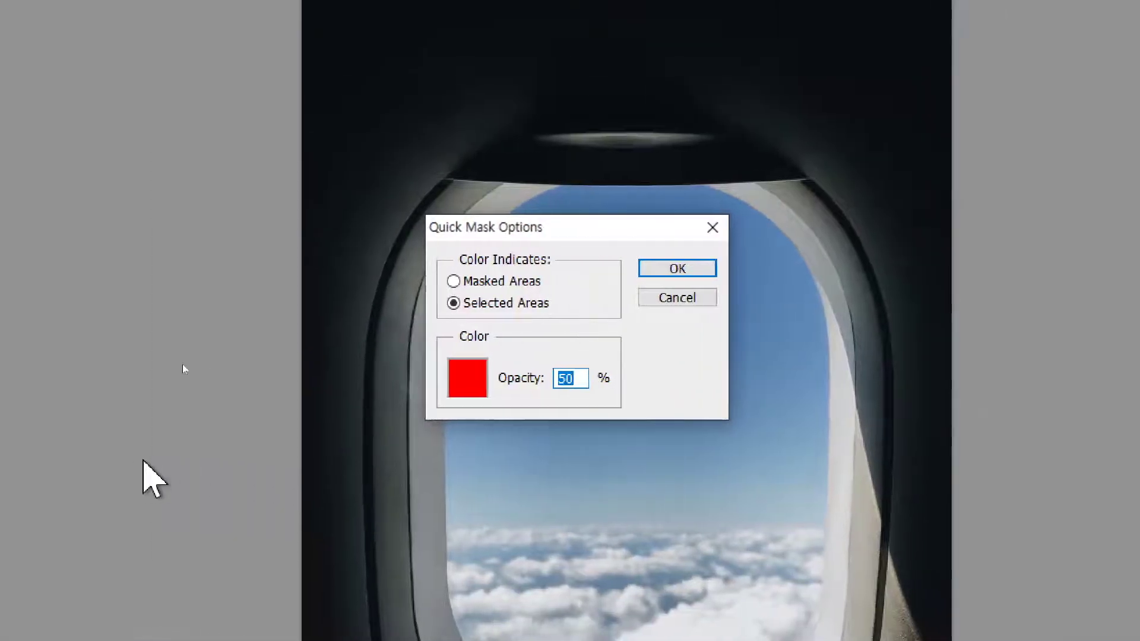
pyautogui.click(472, 283)
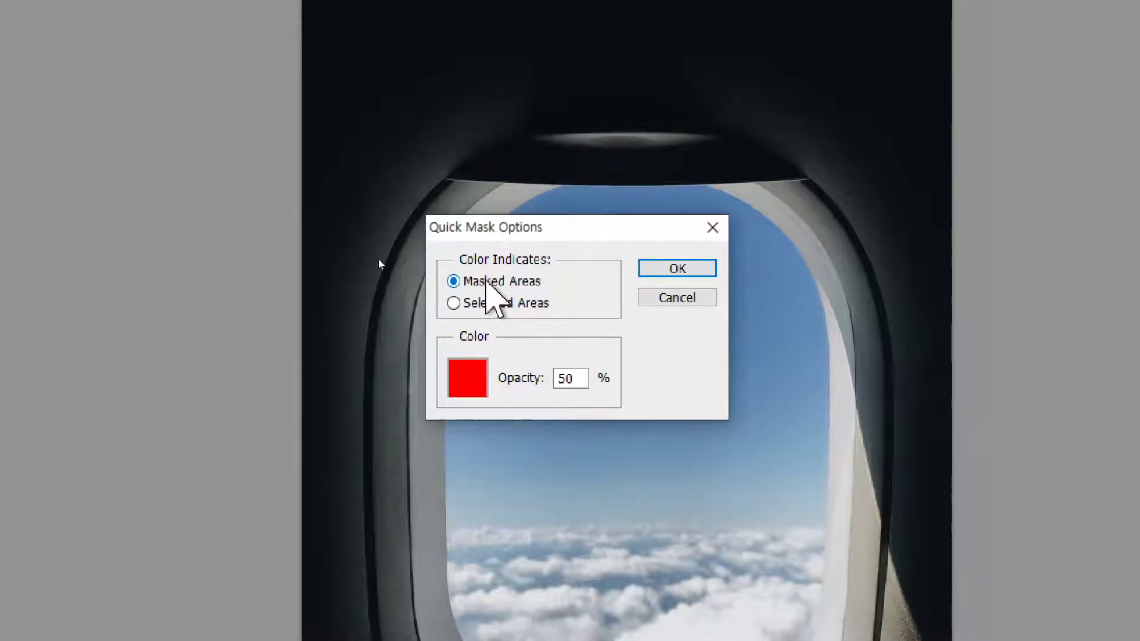
pyautogui.click(482, 304)
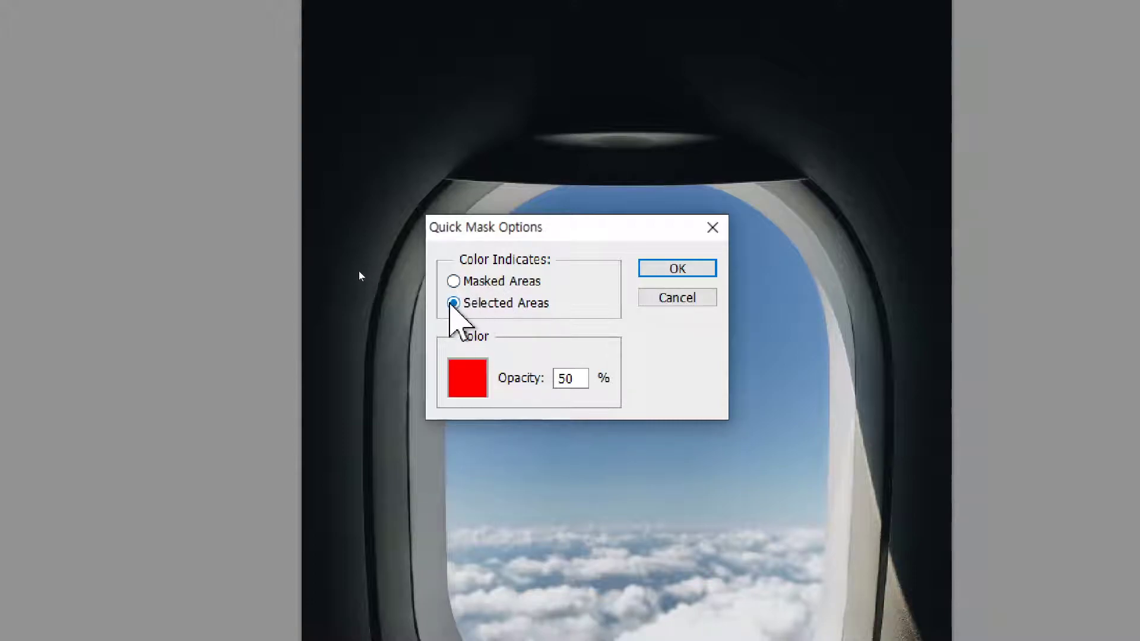
pyautogui.click(482, 279)
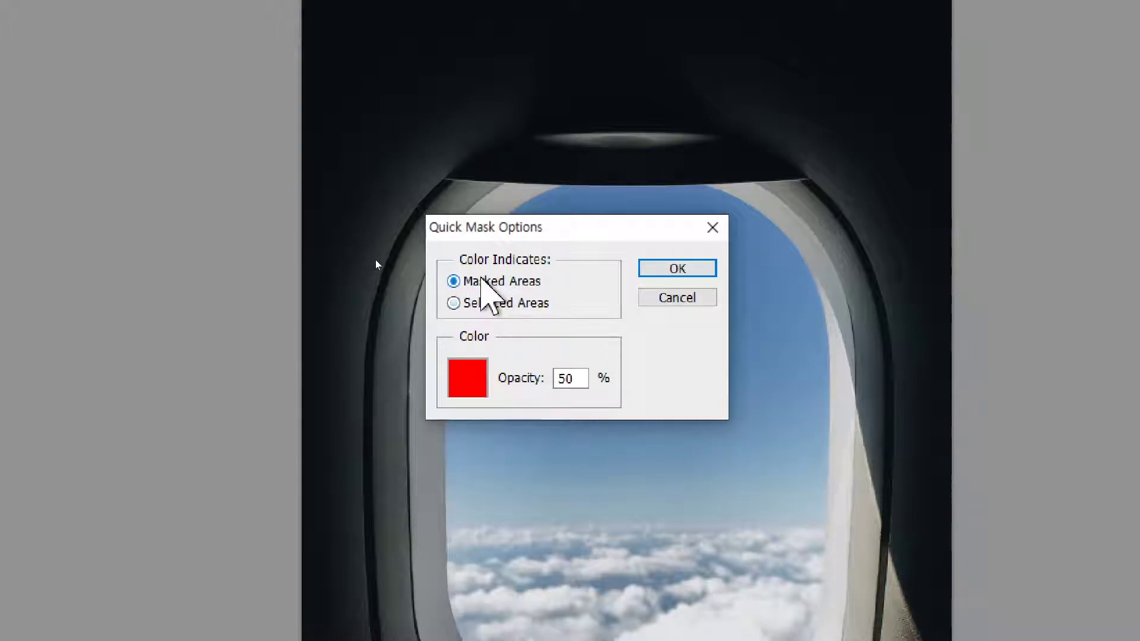
pyautogui.click(493, 304)
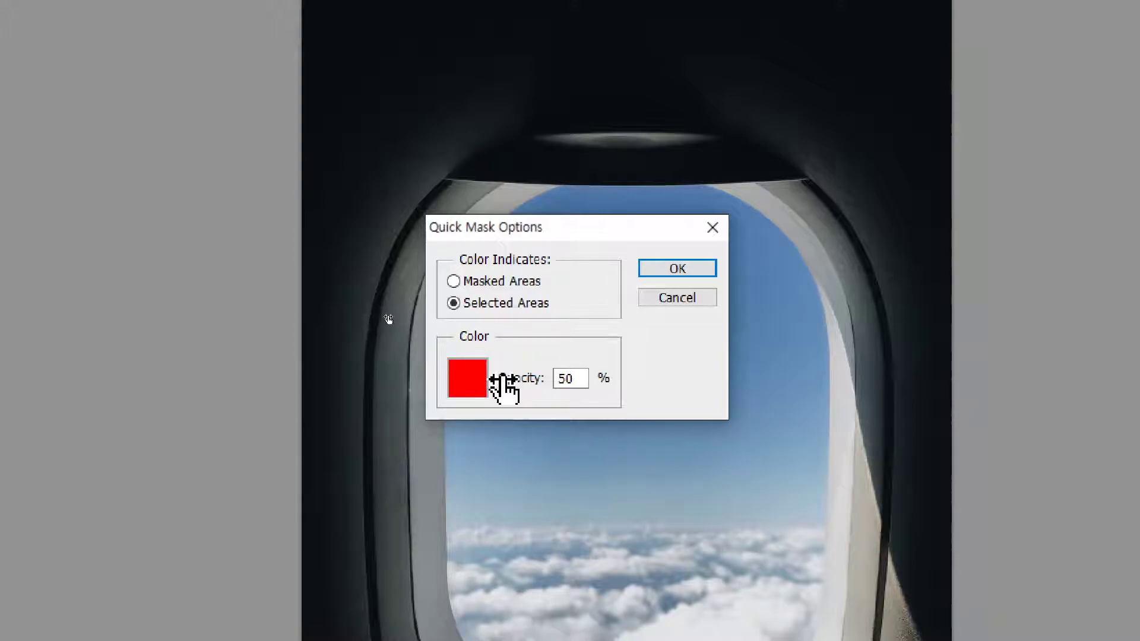
pyautogui.click(682, 267)
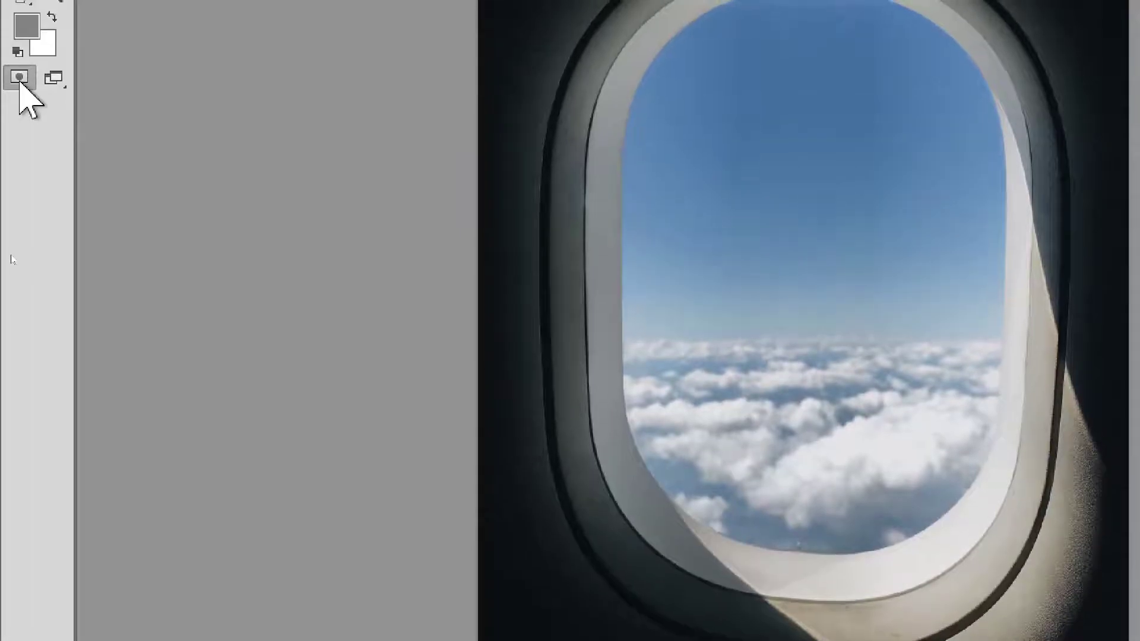
# Leave Quick Mask mode and draw a rectangular marquee selection over the blue sky inside the window
pyautogui.click(19, 79)
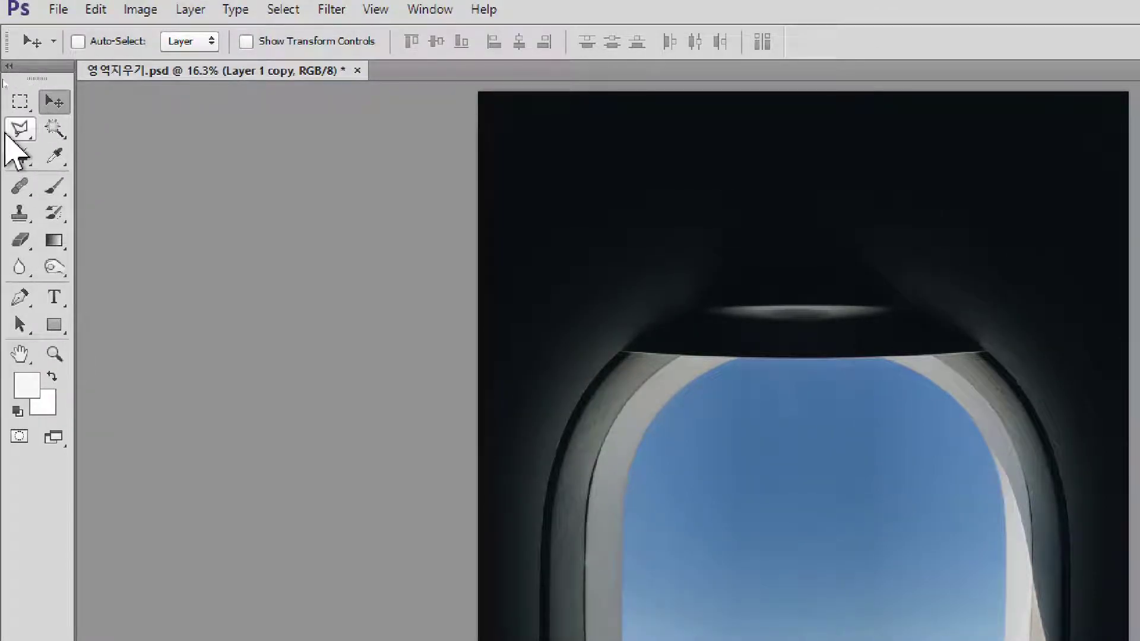
pyautogui.click(17, 109)
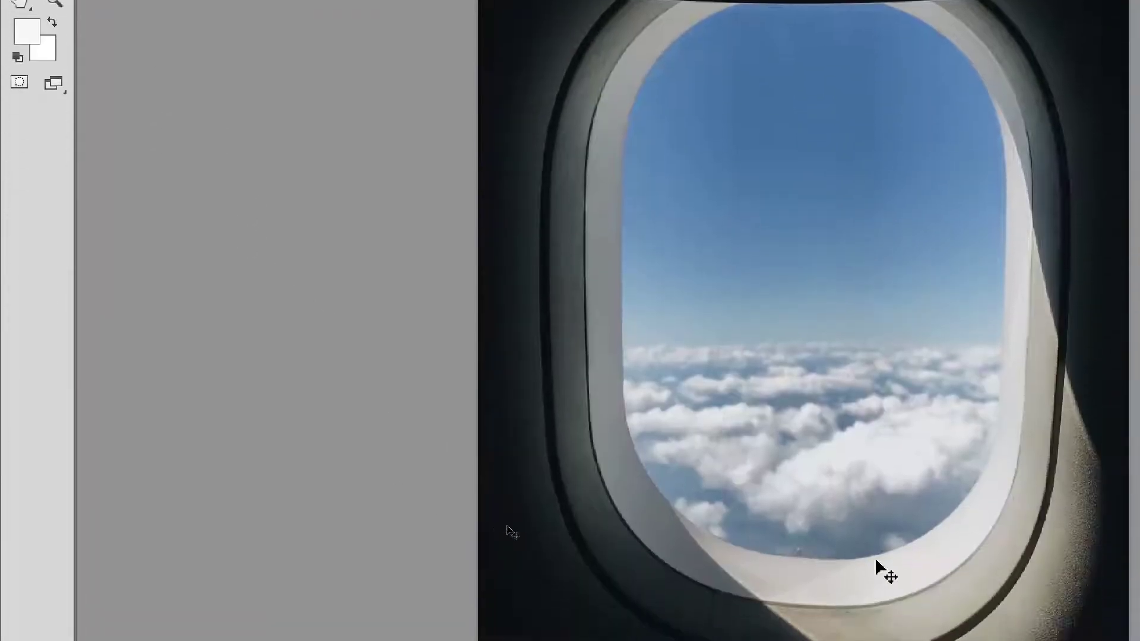
pyautogui.moveTo(645, 115); pyautogui.dragTo(723, 169)
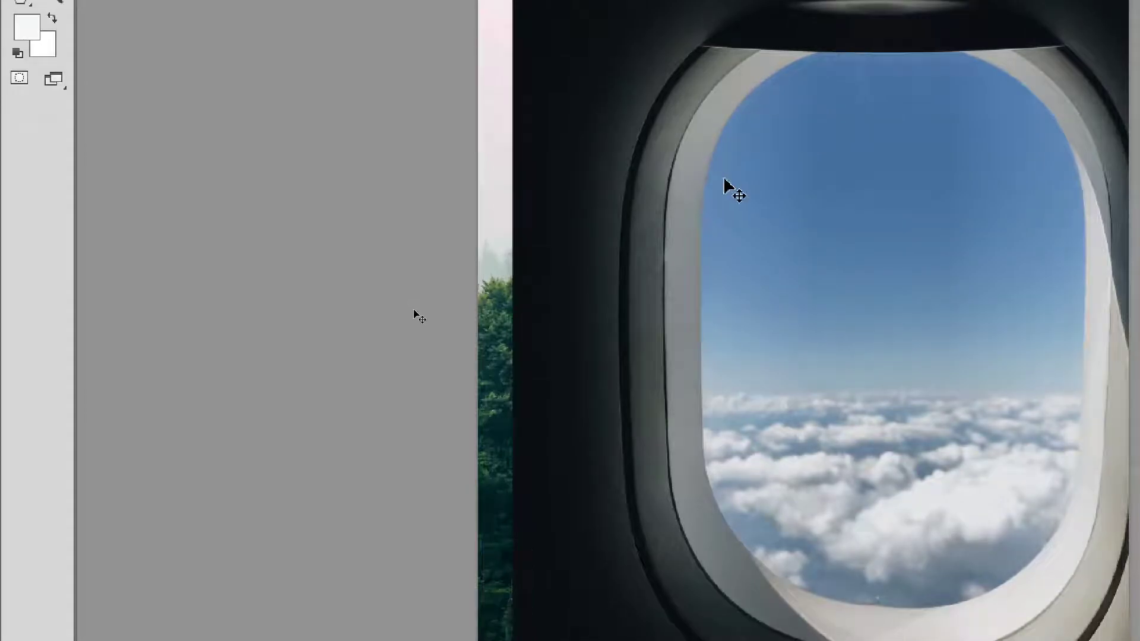
pyautogui.hotkey('ctrl', 'z')
pyautogui.press('m')
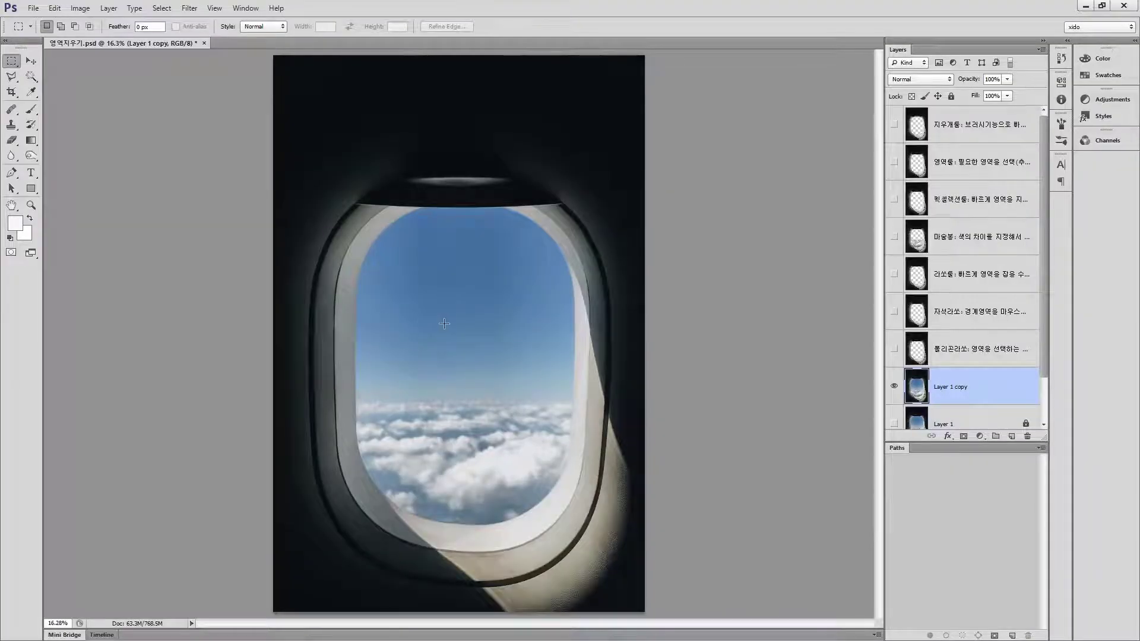
pyautogui.moveTo(378, 262); pyautogui.dragTo(541, 399)
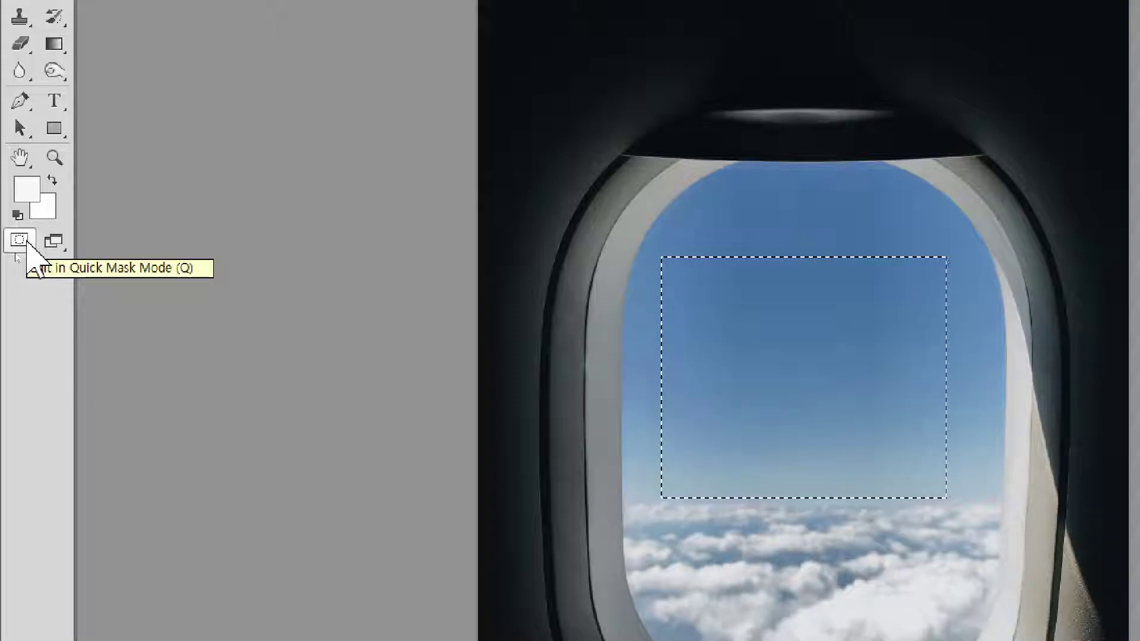
# Switch Quick Mask on and off repeatedly to compare the rectangular selection with its red overlay, leaving it on
pyautogui.click(19, 241)
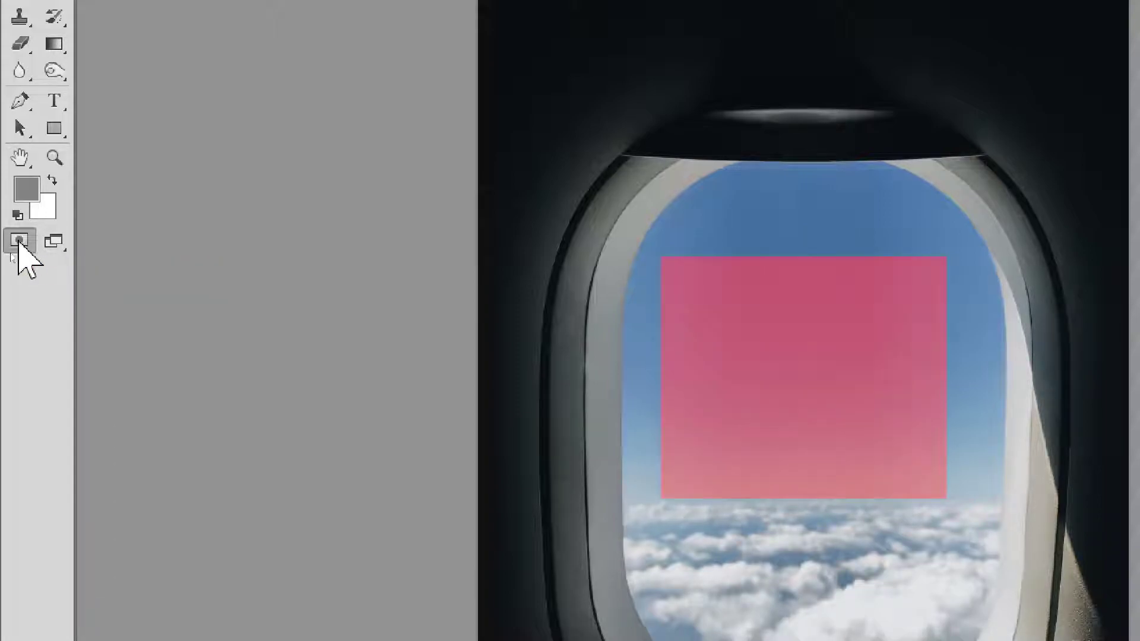
pyautogui.click(19, 240)
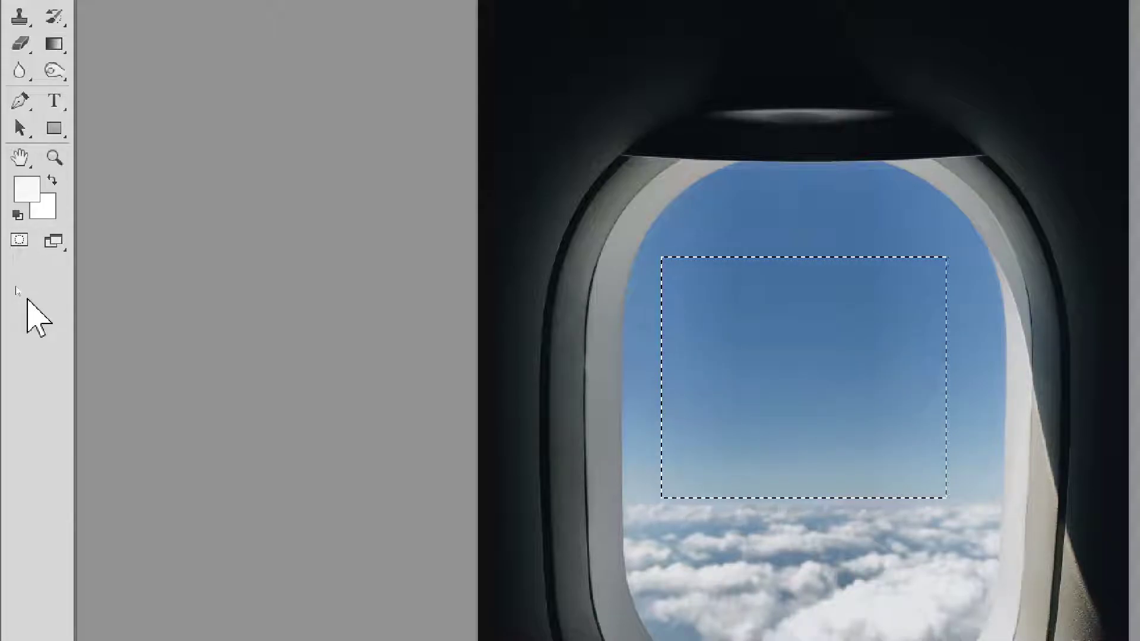
pyautogui.click(19, 241)
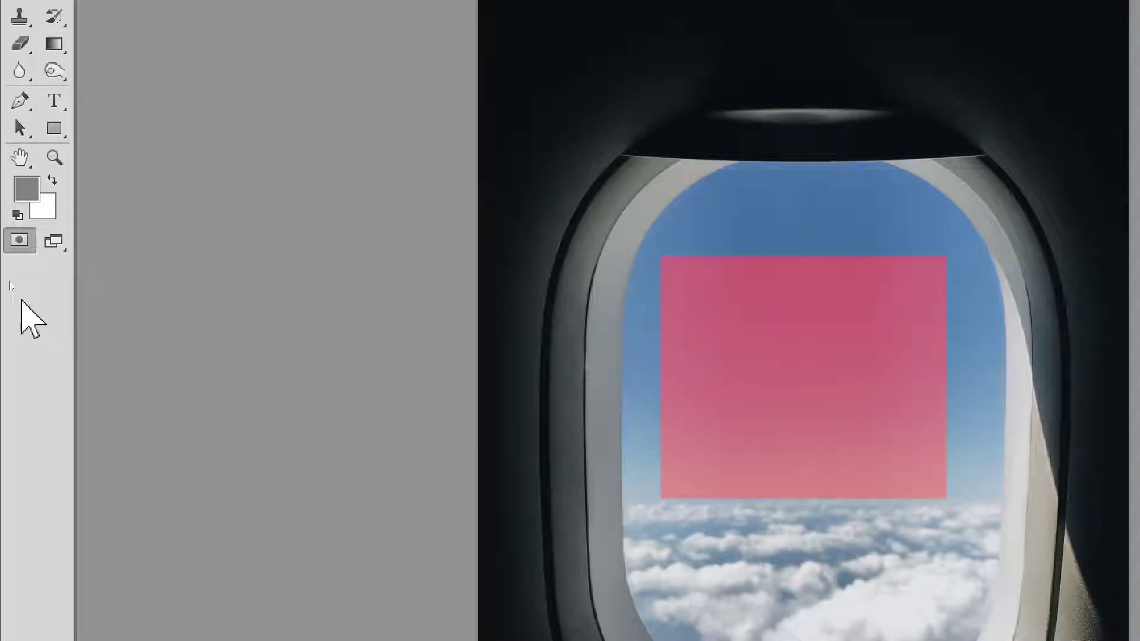
pyautogui.click(19, 241)
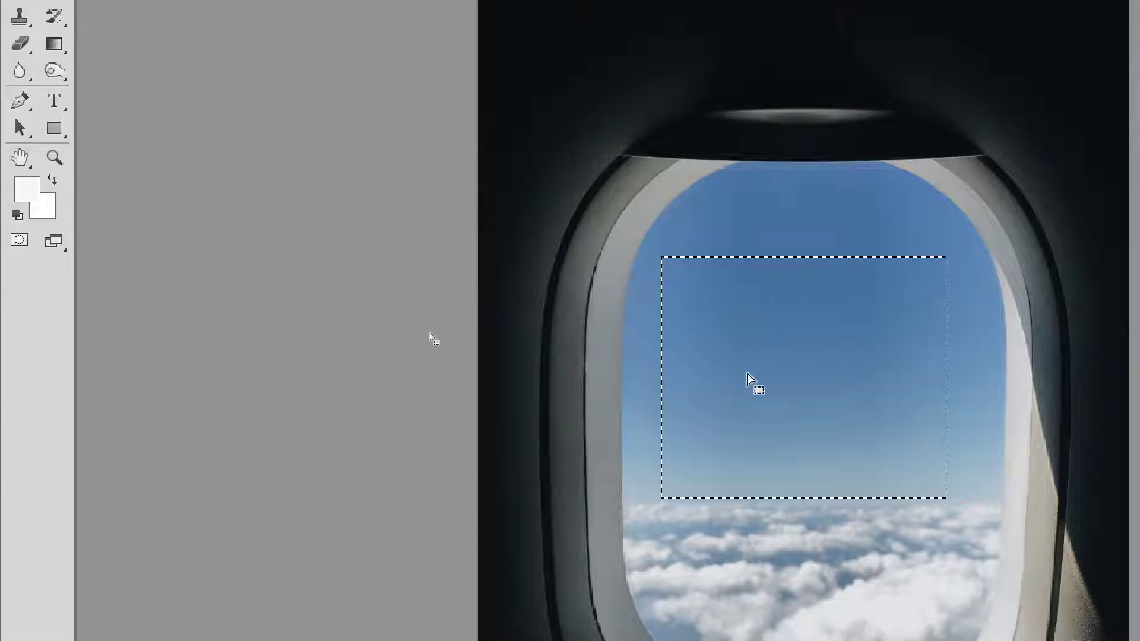
pyautogui.click(24, 239)
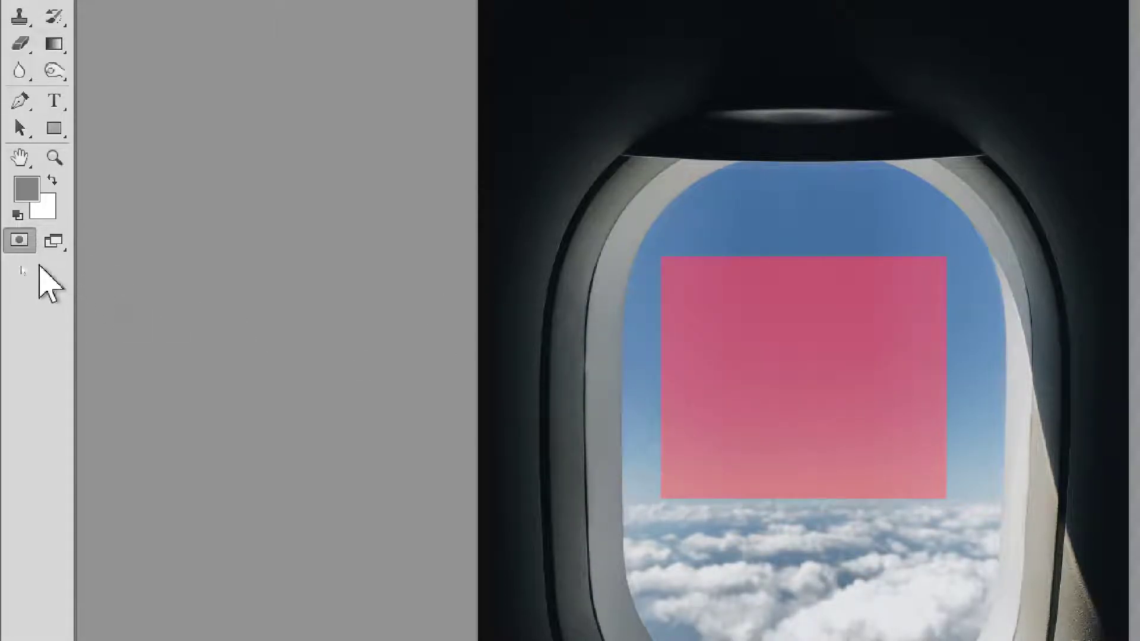
# Set the Quick Mask color to indicate Masked Areas, and view the rectangular selection in Quick Mask mode
pyautogui.doubleClick(19, 240)
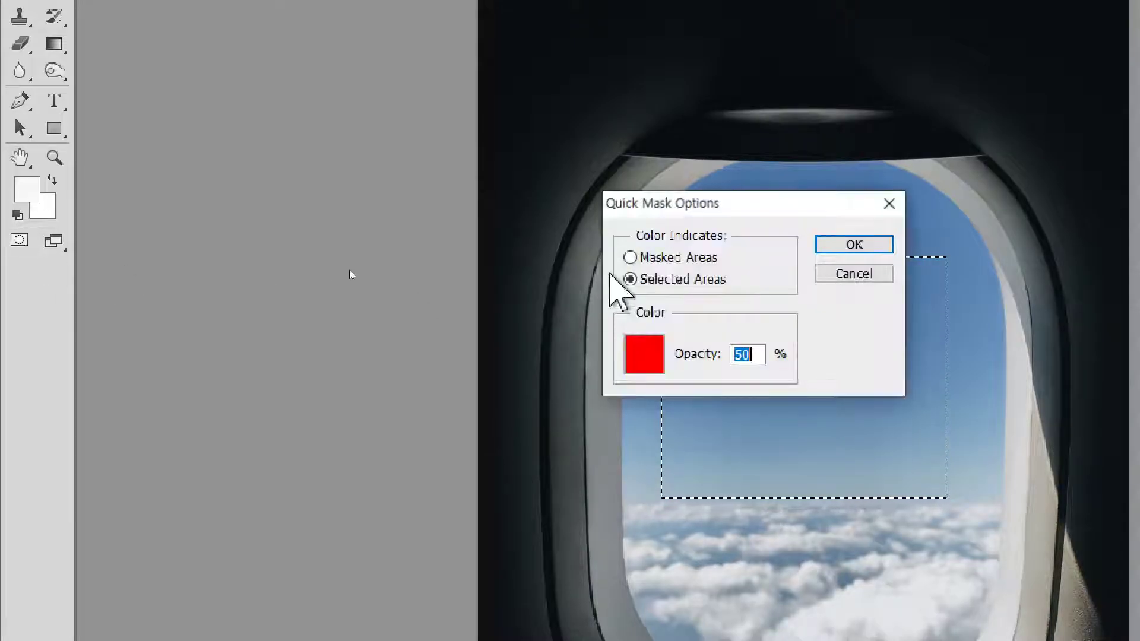
pyautogui.click(678, 257)
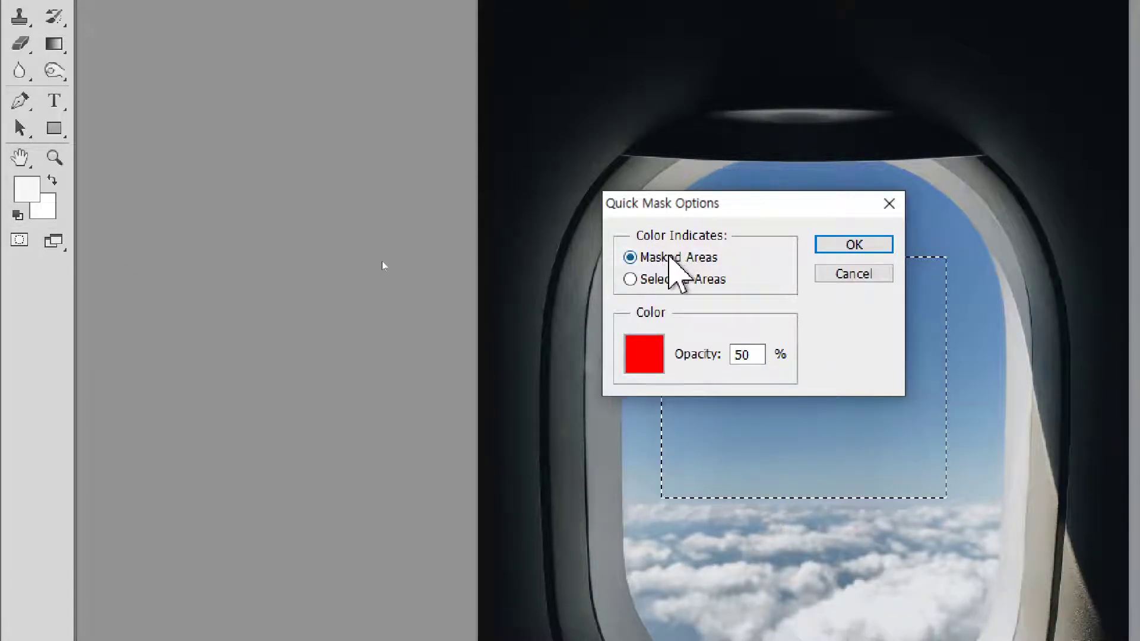
pyautogui.click(854, 244)
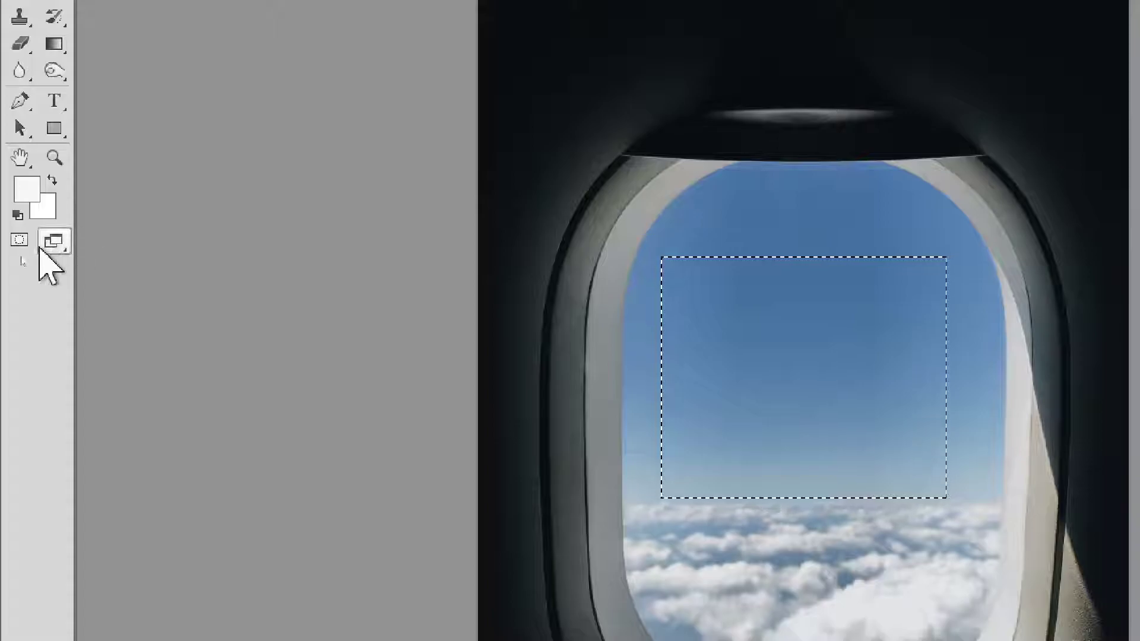
pyautogui.click(19, 240)
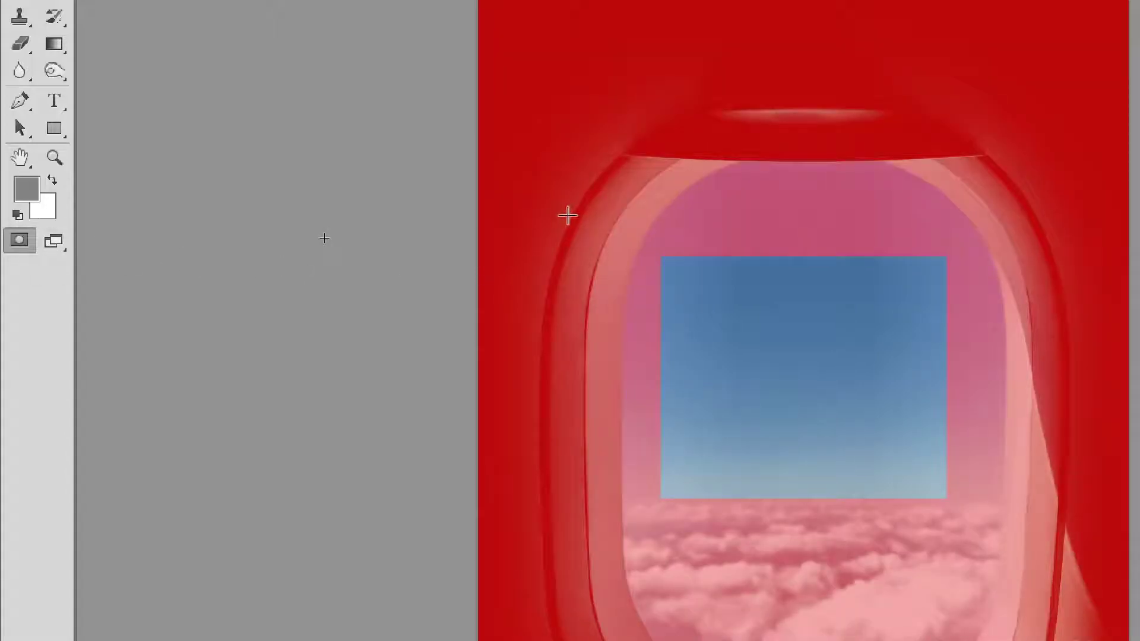
# Set the Quick Mask color back to Selected Areas, and show the rectangular selection in Quick Mask mode again
pyautogui.doubleClick(20, 241)
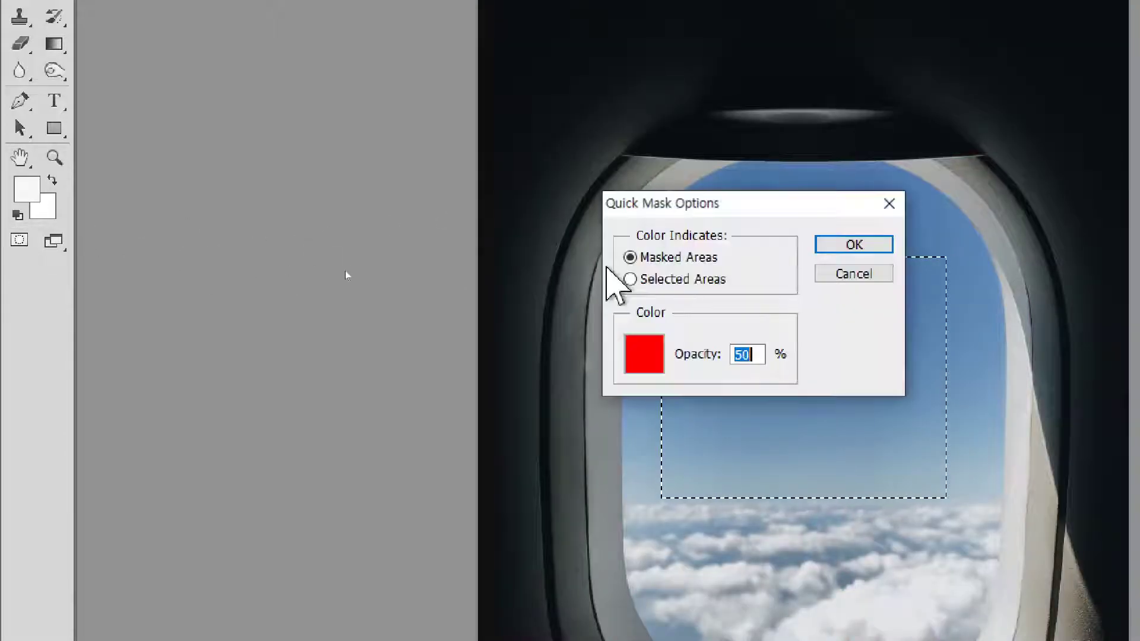
pyautogui.click(647, 282)
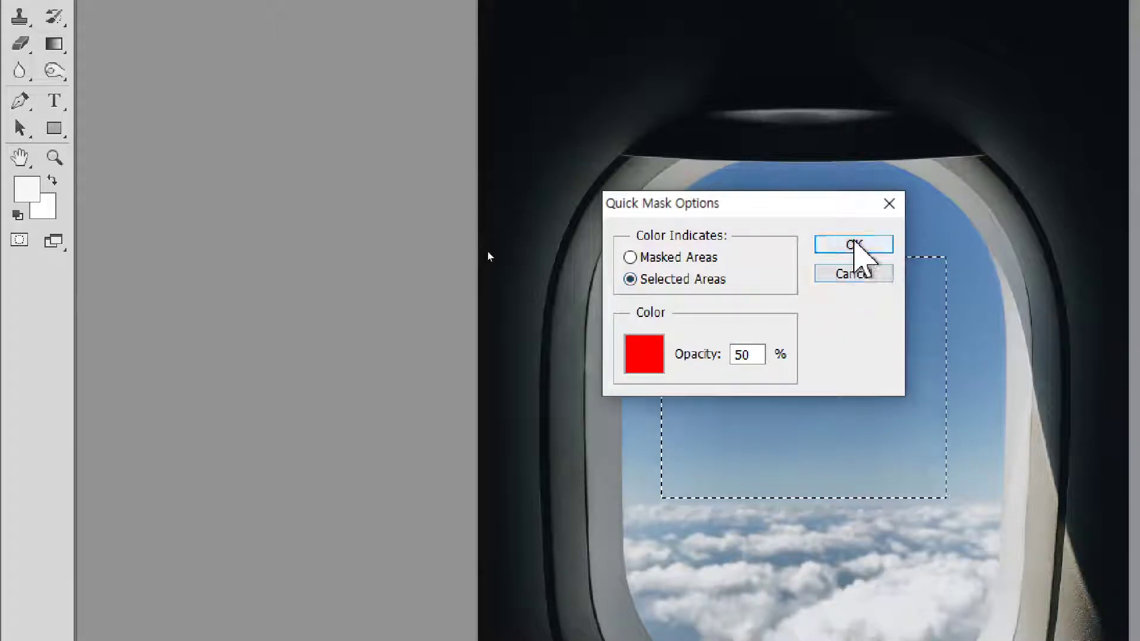
pyautogui.click(853, 244)
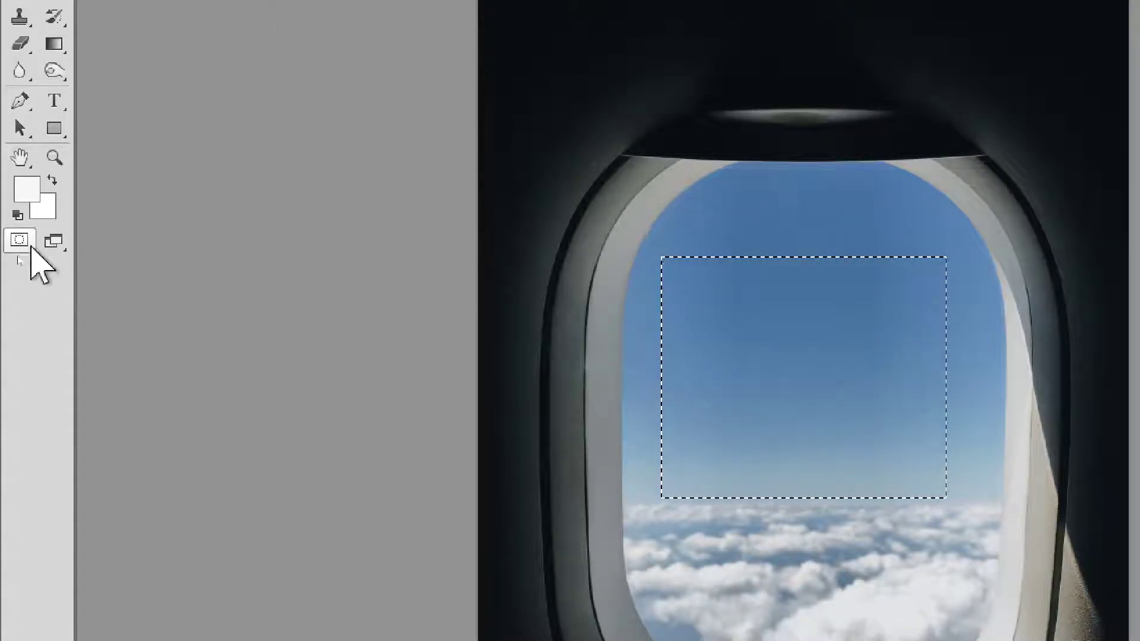
pyautogui.click(29, 244)
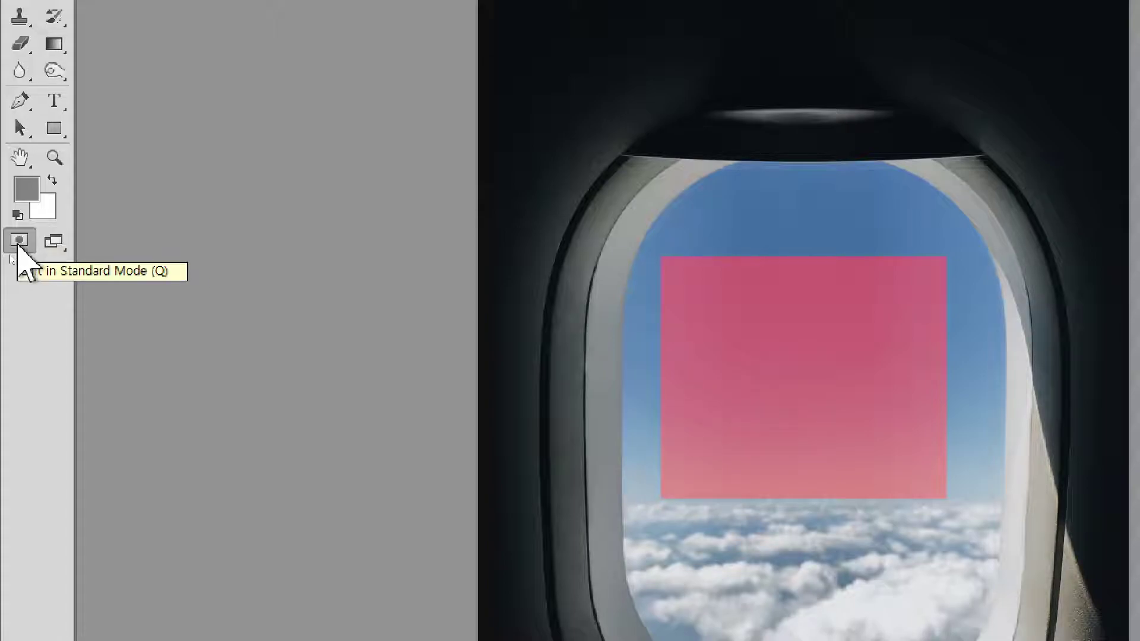
# Choose the Eraser and, in Quick Mask mode with default black and white colors, erase the red overlay's upper-left corner
pyautogui.click(21, 245)
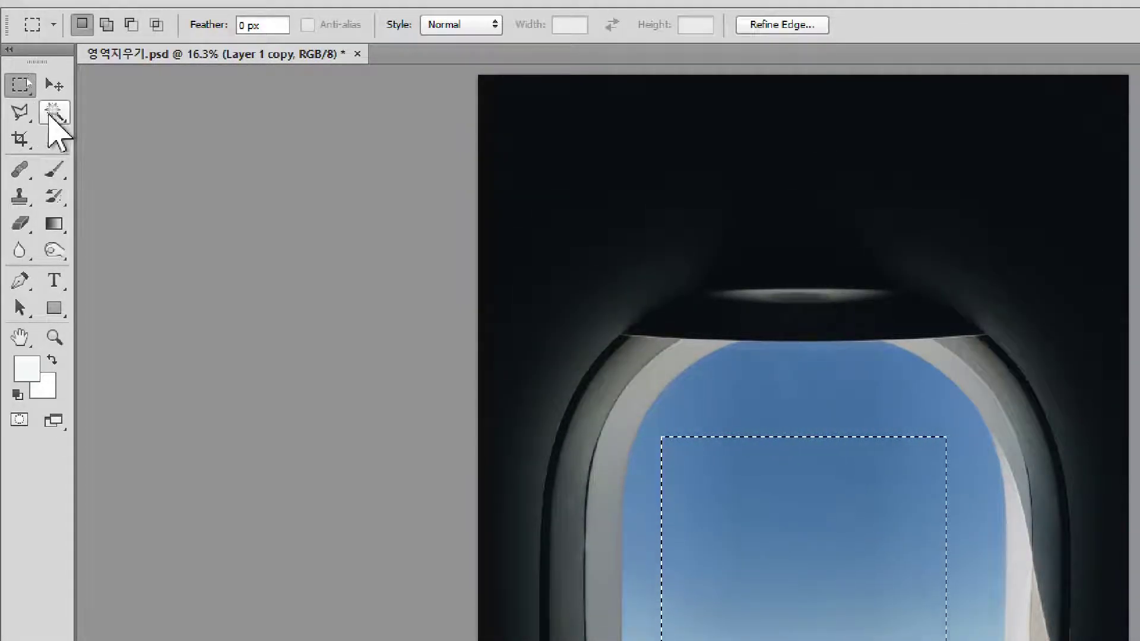
pyautogui.click(21, 226)
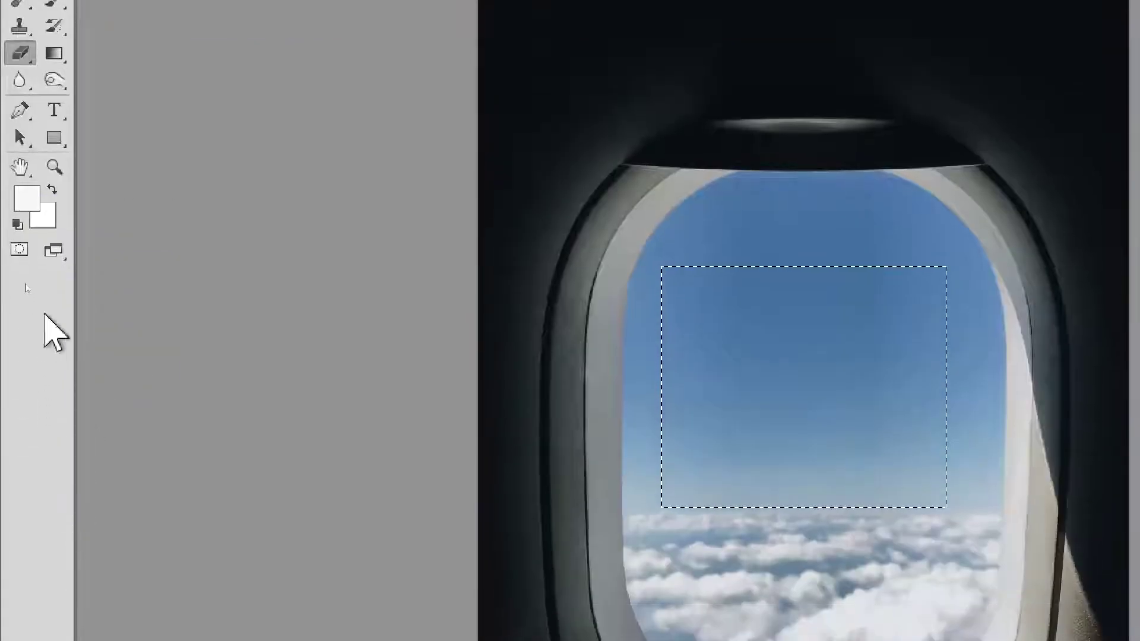
pyautogui.click(23, 253)
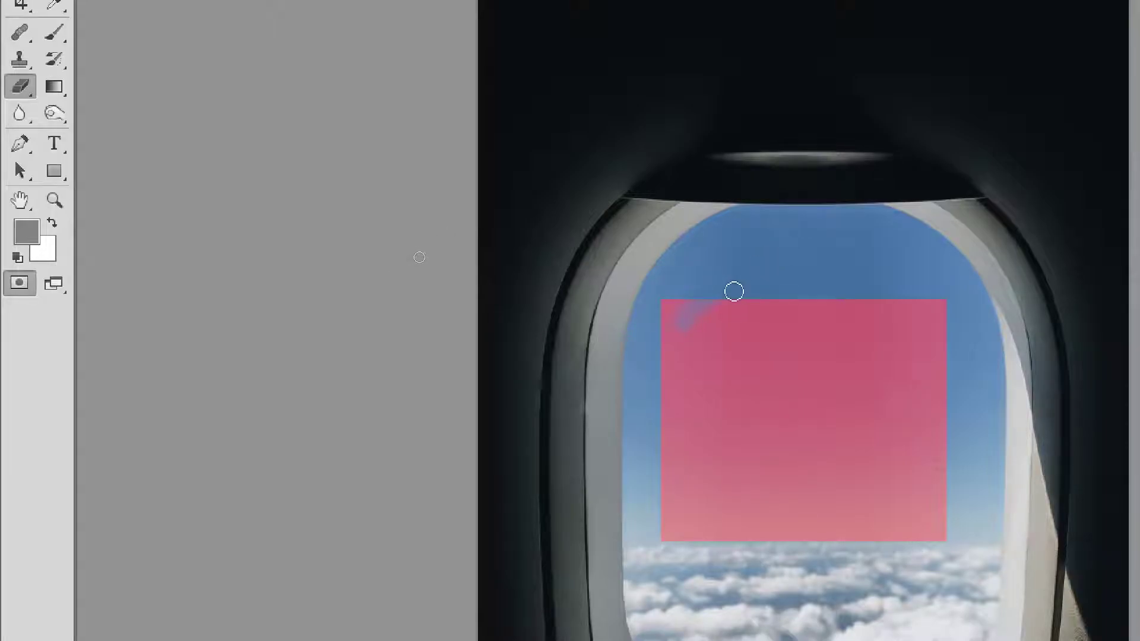
pyautogui.click(17, 257)
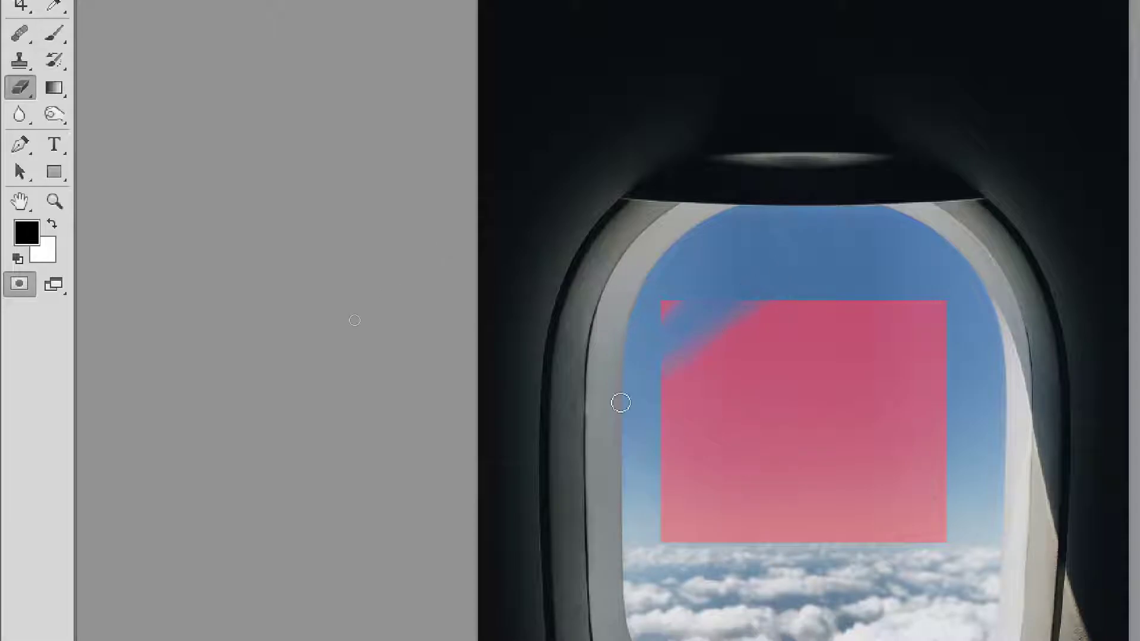
# Swap to white foreground and black background, and extend the red overlay with the Eraser across the sky's upper-left, top and right areas
pyautogui.click(54, 224)
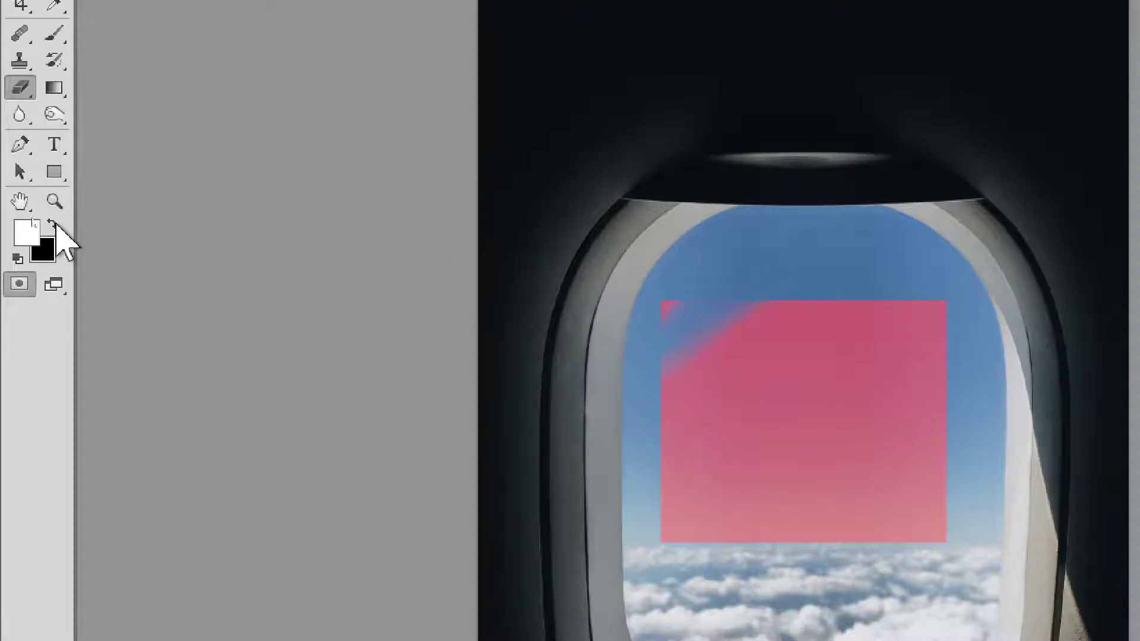
pyautogui.moveTo(811, 248); pyautogui.dragTo(703, 338)
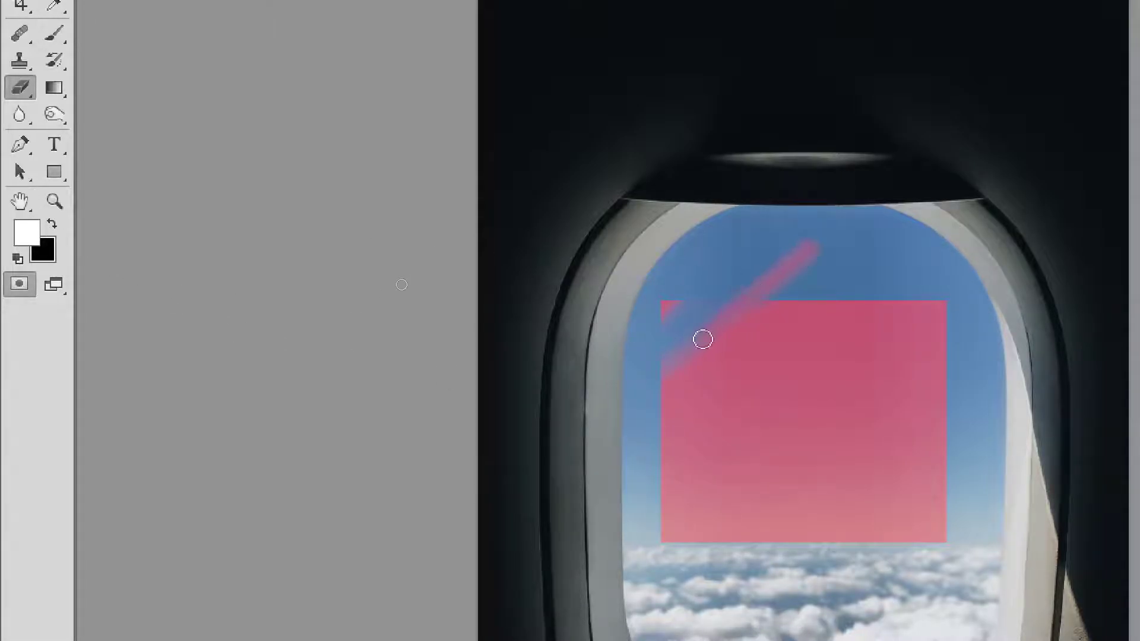
pyautogui.moveTo(780, 259); pyautogui.dragTo(744, 296)
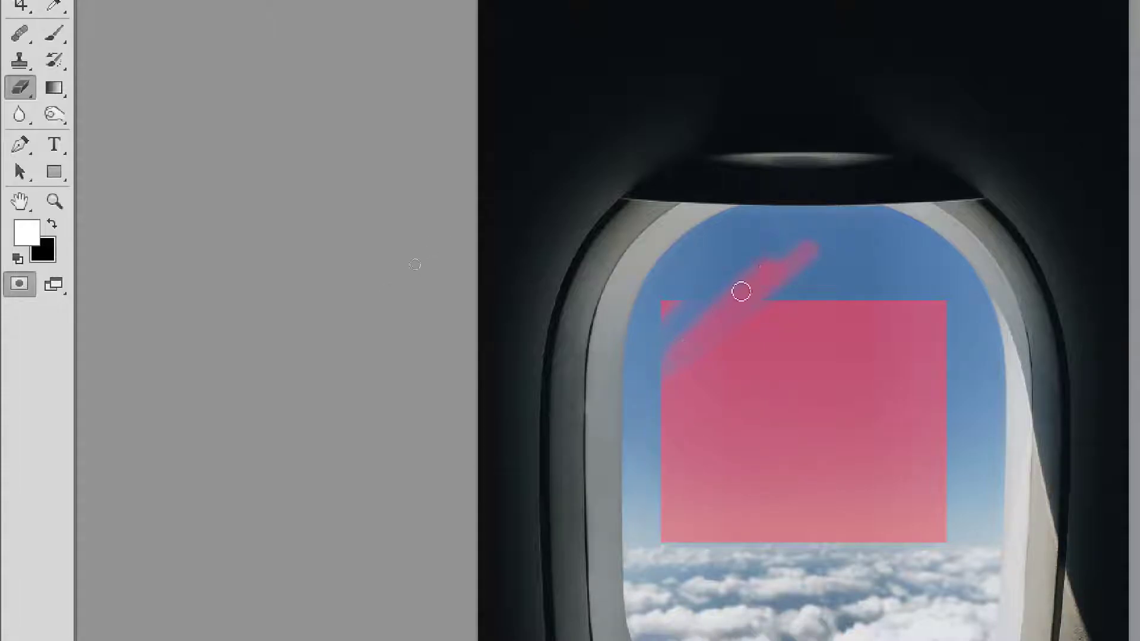
pyautogui.moveTo(729, 255); pyautogui.dragTo(670, 307)
pyautogui.moveTo(733, 249); pyautogui.dragTo(664, 333)
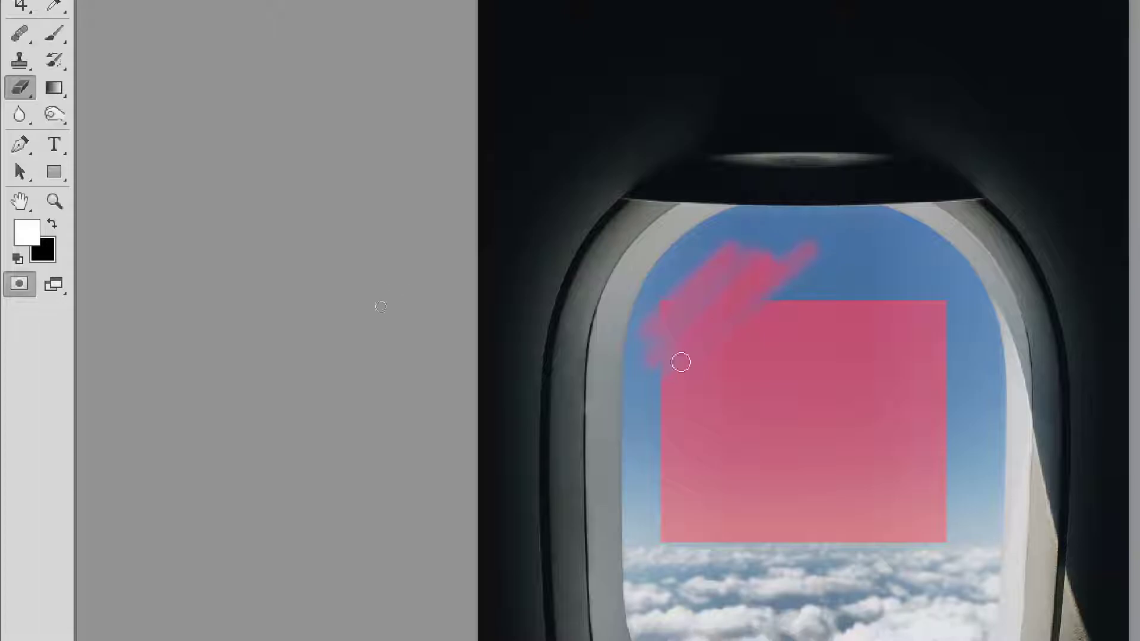
pyautogui.moveTo(801, 289); pyautogui.dragTo(721, 371)
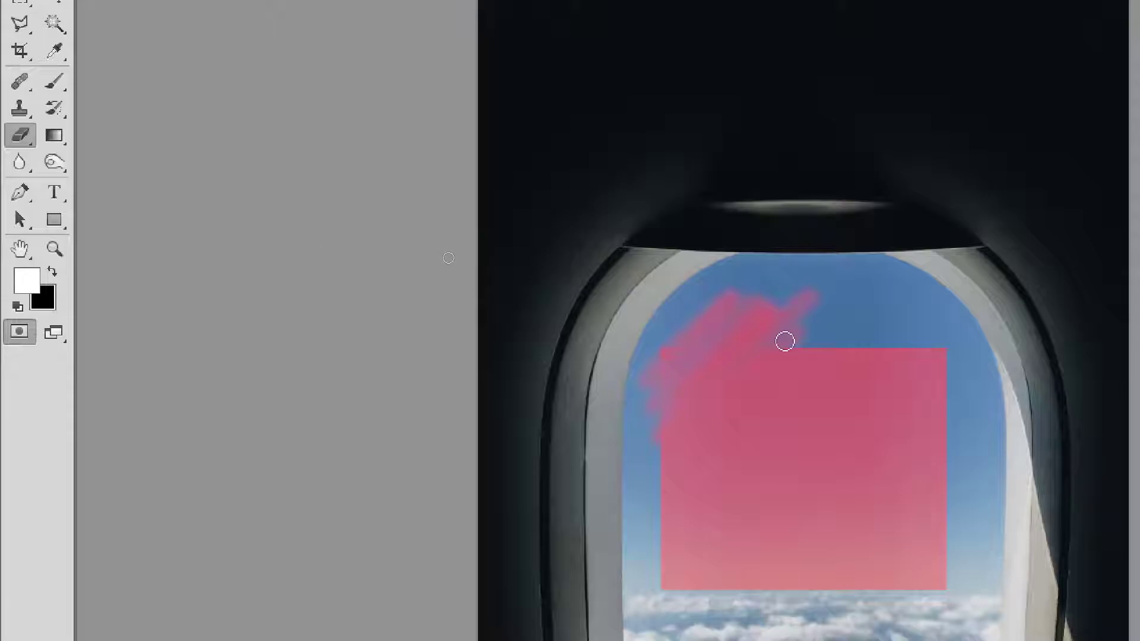
pyautogui.moveTo(829, 297)
pyautogui.mouseDown()
pyautogui.moveTo(778, 286)
pyautogui.moveTo(717, 325)
pyautogui.moveTo(807, 298)
pyautogui.moveTo(945, 369)
pyautogui.moveTo(906, 338)
pyautogui.moveTo(768, 342)
pyautogui.moveTo(845, 402)
pyautogui.moveTo(815, 319)
pyautogui.moveTo(794, 394)
pyautogui.moveTo(846, 343)
pyautogui.moveTo(824, 396)
pyautogui.moveTo(813, 338)
pyautogui.moveTo(865, 372)
pyautogui.moveTo(775, 373)
pyautogui.moveTo(877, 389)
pyautogui.moveTo(852, 358)
pyautogui.moveTo(878, 335)
pyautogui.moveTo(805, 352)
pyautogui.moveTo(899, 362)
pyautogui.moveTo(920, 400)
pyautogui.moveTo(909, 372)
pyautogui.moveTo(965, 539)
pyautogui.moveTo(926, 370)
pyautogui.moveTo(947, 561)
pyautogui.moveTo(937, 347)
pyautogui.moveTo(926, 552)
pyautogui.mouseUp()
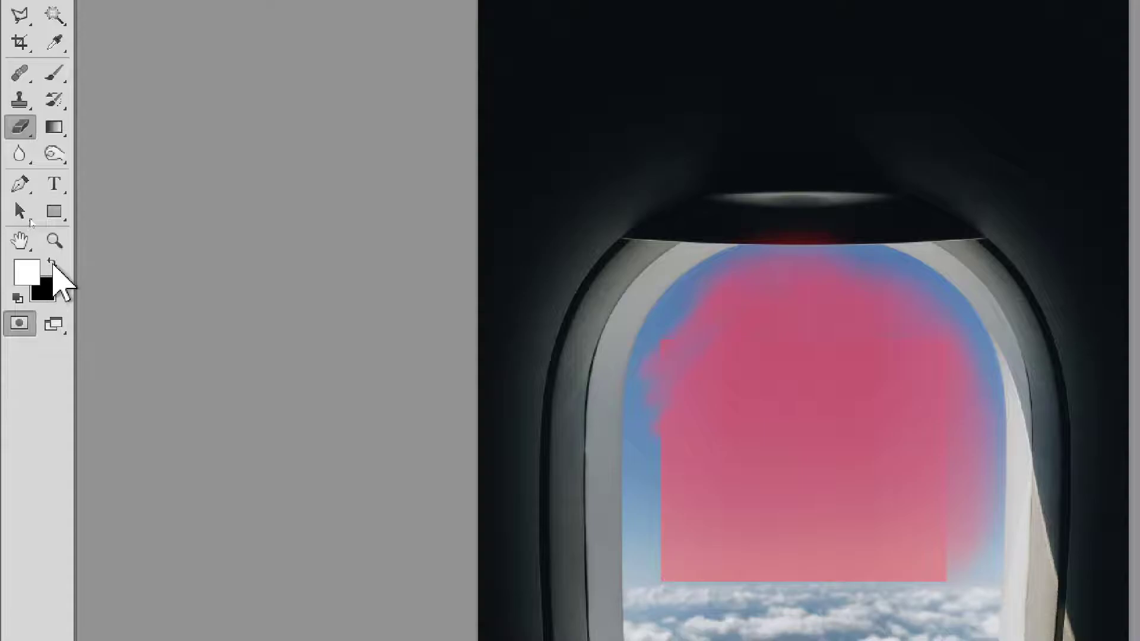
# Erase part of the red overlay's upper-left edge with black as the foreground color, and restore white as the foreground
pyautogui.press('x')
pyautogui.moveTo(688, 299)
pyautogui.mouseDown()
pyautogui.moveTo(666, 374)
pyautogui.moveTo(681, 389)
pyautogui.moveTo(748, 264)
pyautogui.moveTo(662, 330)
pyautogui.moveTo(654, 412)
pyautogui.mouseUp()
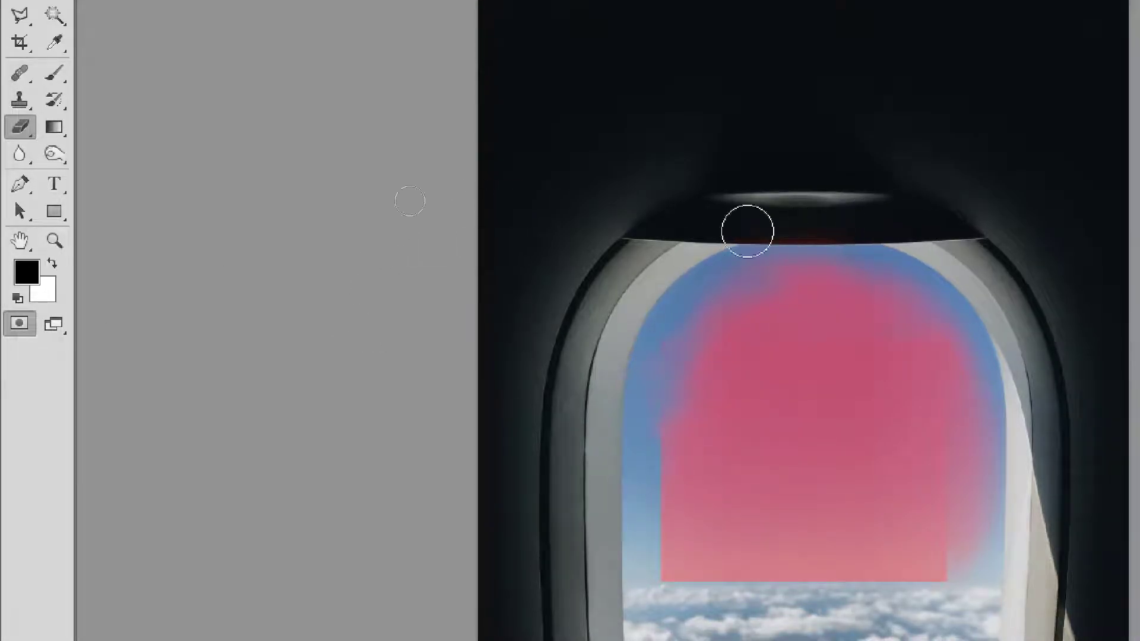
pyautogui.click(52, 264)
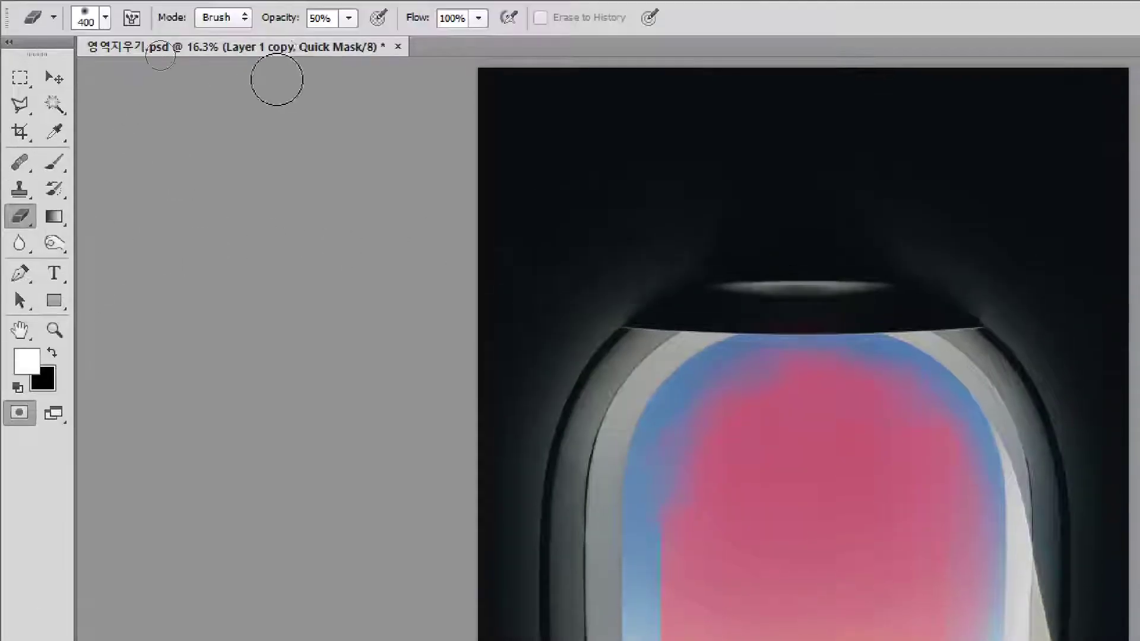
# Set the Eraser's opacity to 100% and extend the red overlay over the sky's left side and the clouds down to the window's lower edge
pyautogui.click(349, 17)
pyautogui.moveTo(356, 60); pyautogui.dragTo(433, 71)
pyautogui.click(794, 15)
pyautogui.moveTo(753, 209)
pyautogui.mouseDown()
pyautogui.moveTo(745, 176)
pyautogui.moveTo(700, 192)
pyautogui.moveTo(659, 244)
pyautogui.moveTo(640, 366)
pyautogui.moveTo(651, 561)
pyautogui.moveTo(665, 390)
pyautogui.moveTo(701, 283)
pyautogui.moveTo(773, 228)
pyautogui.moveTo(773, 185)
pyautogui.moveTo(701, 215)
pyautogui.moveTo(671, 328)
pyautogui.moveTo(675, 387)
pyautogui.moveTo(773, 172)
pyautogui.moveTo(736, 176)
pyautogui.moveTo(678, 233)
pyautogui.moveTo(656, 388)
pyautogui.moveTo(670, 513)
pyautogui.moveTo(741, 274)
pyautogui.moveTo(690, 502)
pyautogui.moveTo(685, 463)
pyautogui.moveTo(945, 456)
pyautogui.moveTo(978, 457)
pyautogui.moveTo(670, 478)
pyautogui.moveTo(993, 481)
pyautogui.moveTo(790, 493)
pyautogui.moveTo(658, 517)
pyautogui.moveTo(997, 517)
pyautogui.moveTo(915, 515)
pyautogui.moveTo(635, 549)
pyautogui.moveTo(993, 541)
pyautogui.moveTo(583, 560)
pyautogui.moveTo(945, 558)
pyautogui.moveTo(600, 552)
pyautogui.moveTo(925, 543)
pyautogui.moveTo(613, 560)
pyautogui.moveTo(617, 550)
pyautogui.moveTo(944, 553)
pyautogui.moveTo(610, 555)
pyautogui.moveTo(837, 562)
pyautogui.mouseUp()
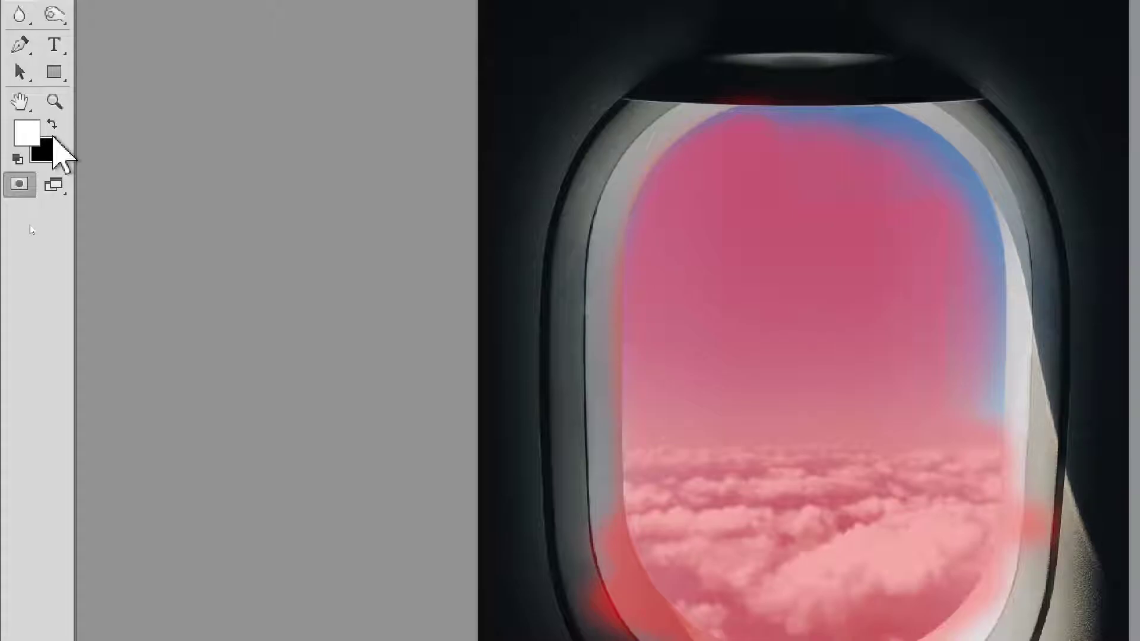
# Swap to black foreground and trim the overlay spilling onto the window frame, including a straight strip down the view's left edge
pyautogui.click(52, 125)
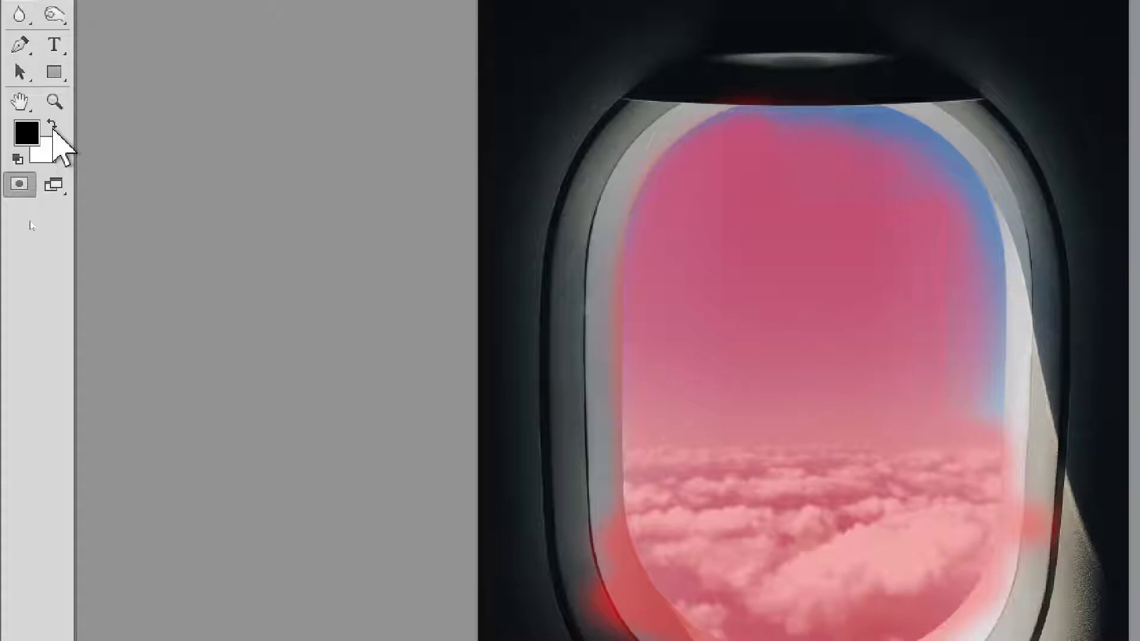
pyautogui.moveTo(612, 294)
pyautogui.mouseDown()
pyautogui.moveTo(604, 311)
pyautogui.moveTo(672, 449)
pyautogui.moveTo(604, 386)
pyautogui.moveTo(753, 502)
pyautogui.moveTo(514, 374)
pyautogui.moveTo(844, 513)
pyautogui.moveTo(1029, 255)
pyautogui.moveTo(1008, 374)
pyautogui.moveTo(893, 483)
pyautogui.moveTo(967, 448)
pyautogui.mouseUp()
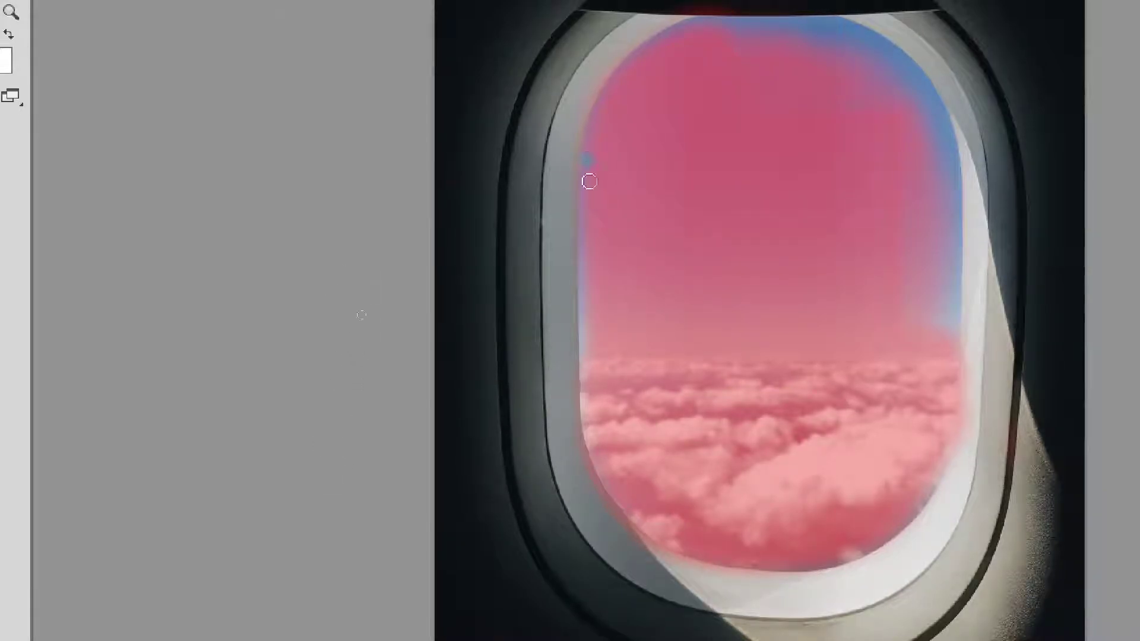
pyautogui.keyDown('shift'); pyautogui.click(591, 413); pyautogui.keyUp('shift')
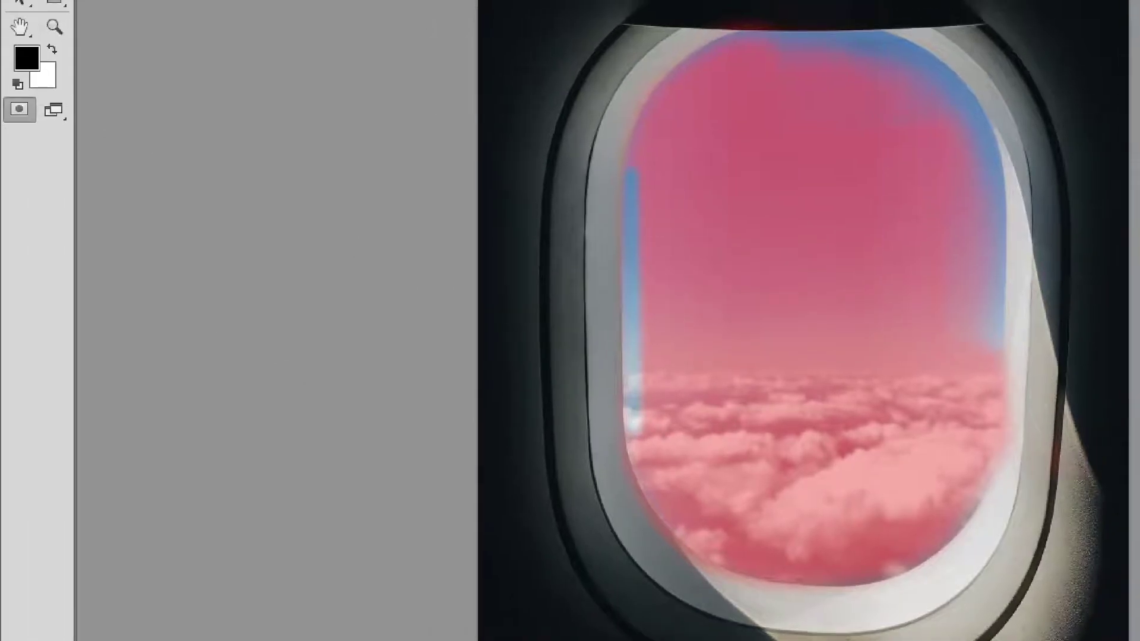
pyautogui.press('x')
pyautogui.press('x')
pyautogui.press('x')
pyautogui.press('x')
pyautogui.press('x')
pyautogui.press('x')
pyautogui.press('x')
pyautogui.press('x')
pyautogui.press('x')
pyautogui.press('x')
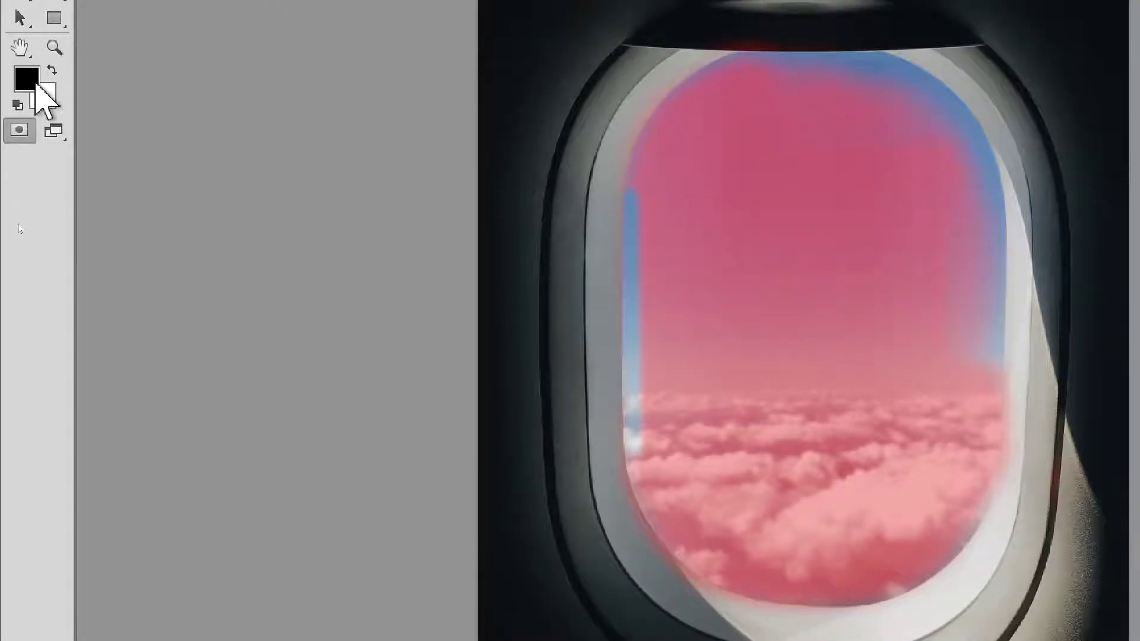
pyautogui.press('x')
pyautogui.press('x')
pyautogui.press('x')
pyautogui.press('x')
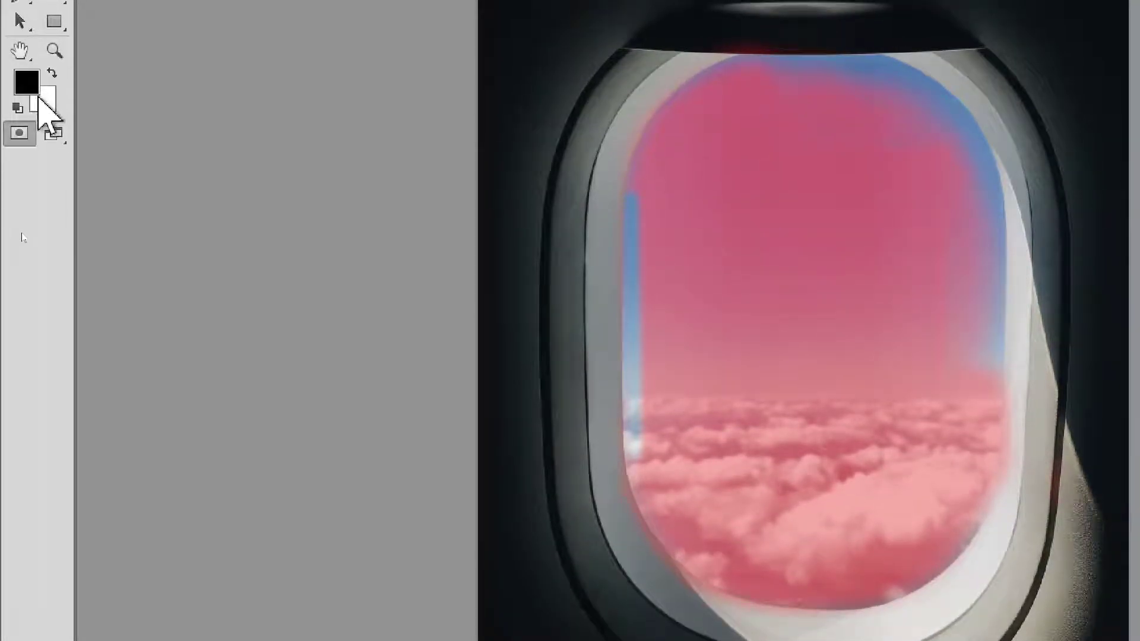
pyautogui.press('x')
pyautogui.press('x')
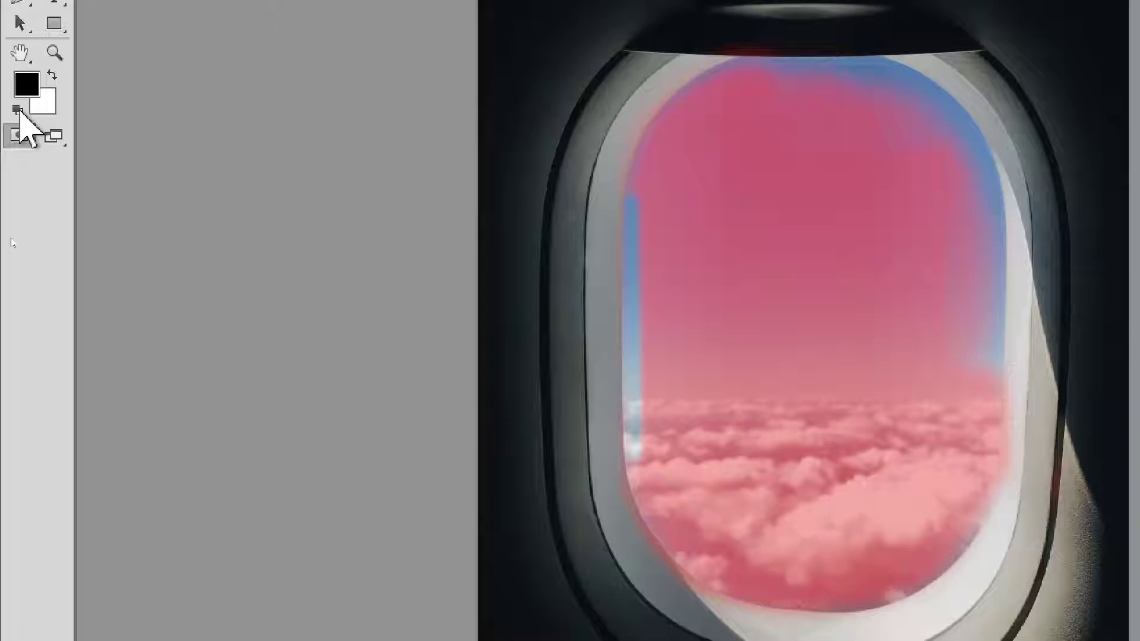
# Swap to white foreground and cover the gap along the window's left edge with the red overlay
pyautogui.press('x')
pyautogui.press('x')
pyautogui.press('x')
pyautogui.press('x')
pyautogui.press('x')
pyautogui.press('x')
pyautogui.press('x')
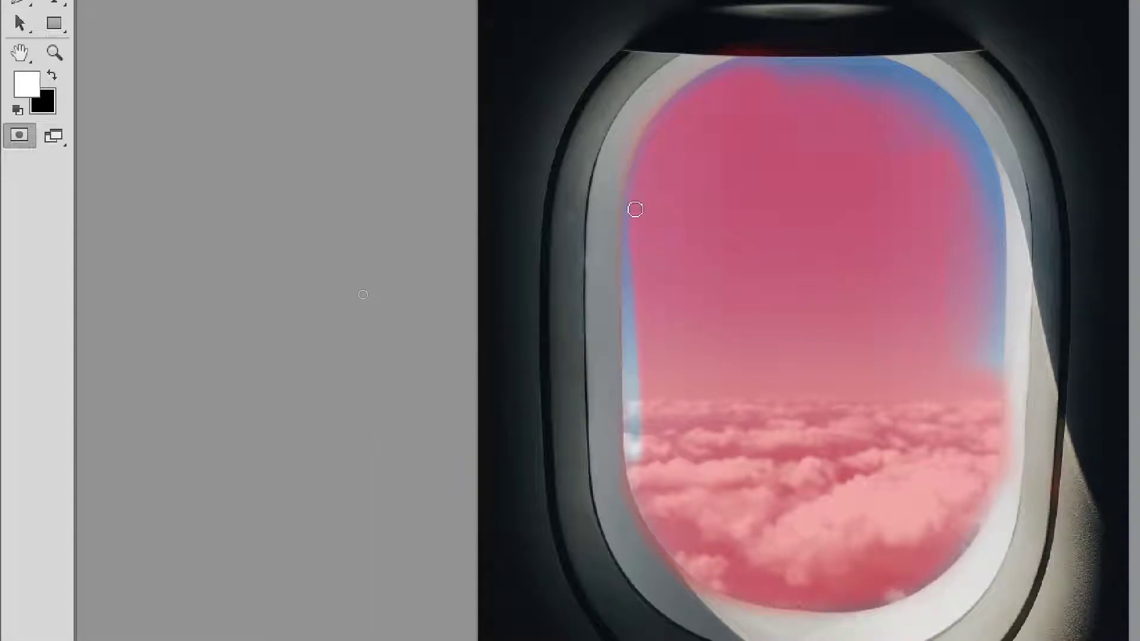
pyautogui.moveTo(638, 455); pyautogui.dragTo(630, 208)
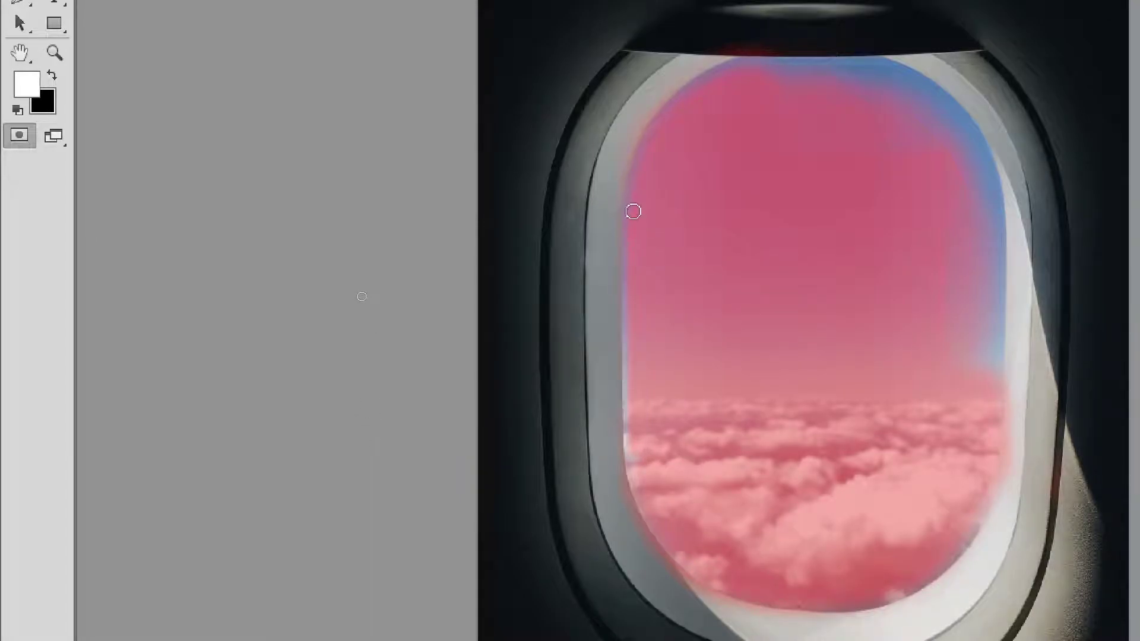
pyautogui.moveTo(629, 451); pyautogui.dragTo(634, 356)
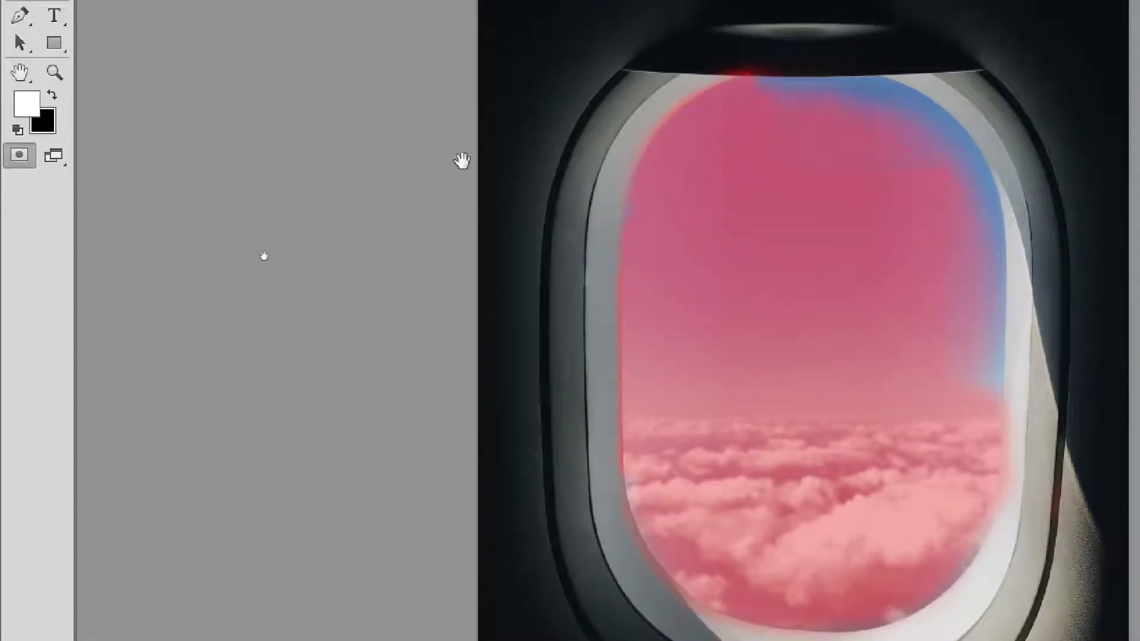
# Extend the red overlay with the Eraser over the remaining blue sky along the window's top, upper-right curve and right edge
pyautogui.moveTo(853, 82); pyautogui.dragTo(878, 88)
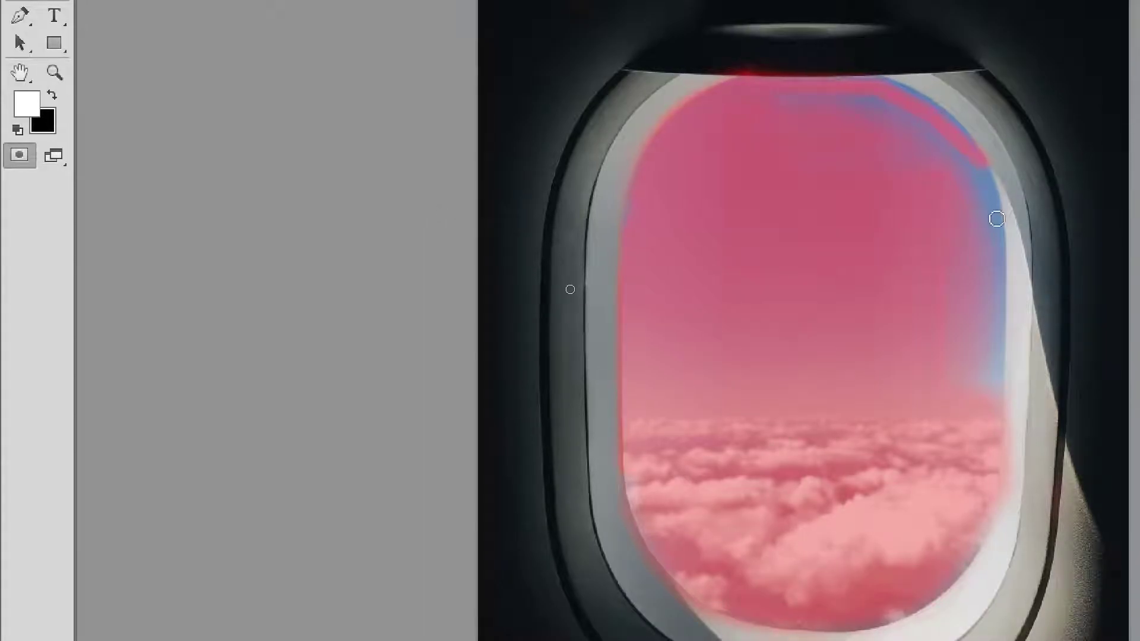
pyautogui.moveTo(995, 390); pyautogui.dragTo(988, 324)
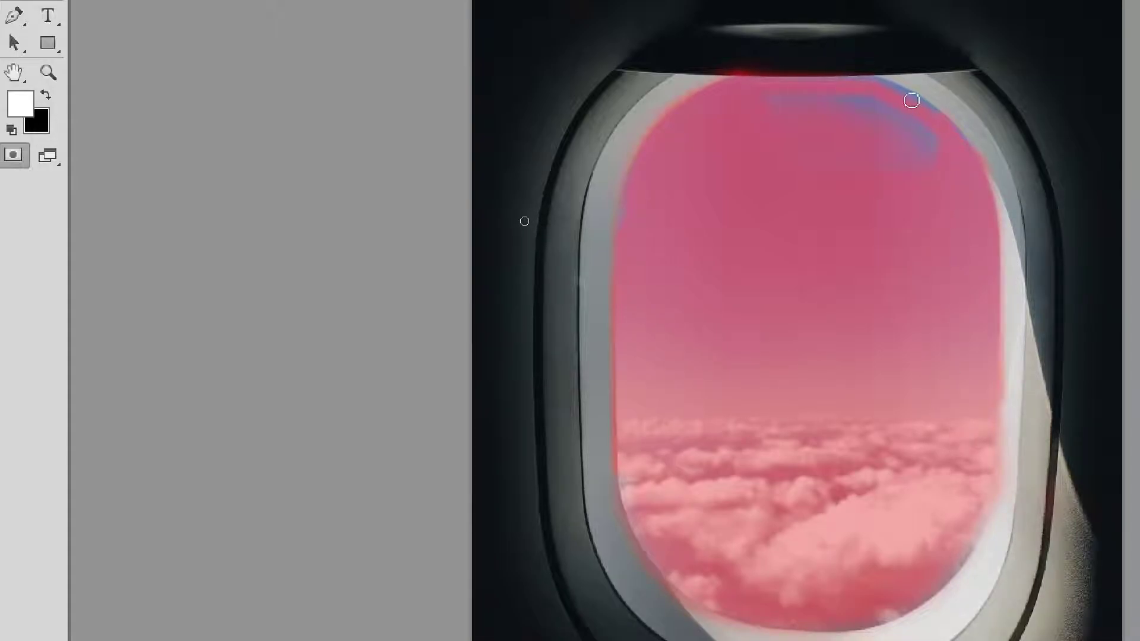
pyautogui.moveTo(866, 84); pyautogui.dragTo(800, 74)
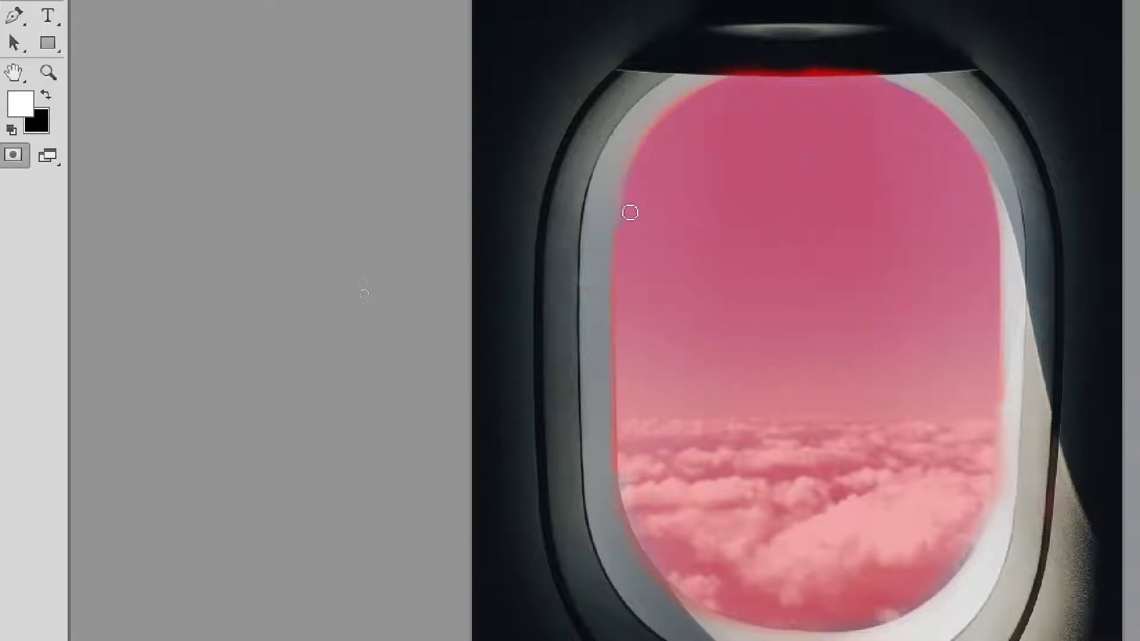
# Trim the overlay spill along the window's right edge and top rim using black foreground, and swap back to white foreground
pyautogui.press('x')
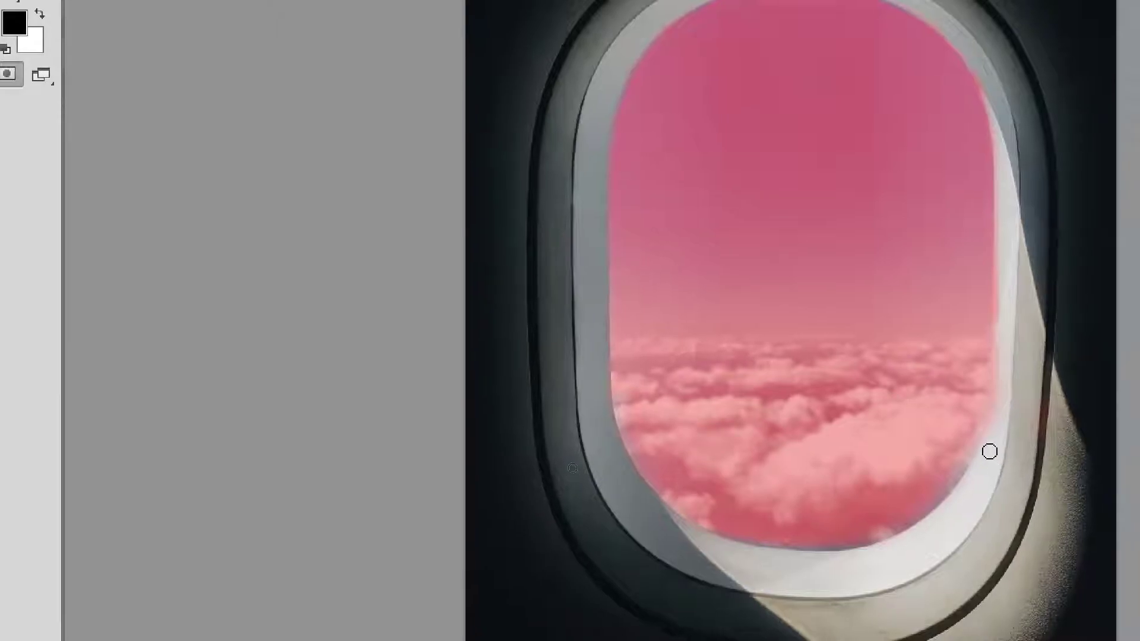
pyautogui.moveTo(990, 175); pyautogui.dragTo(1009, 357)
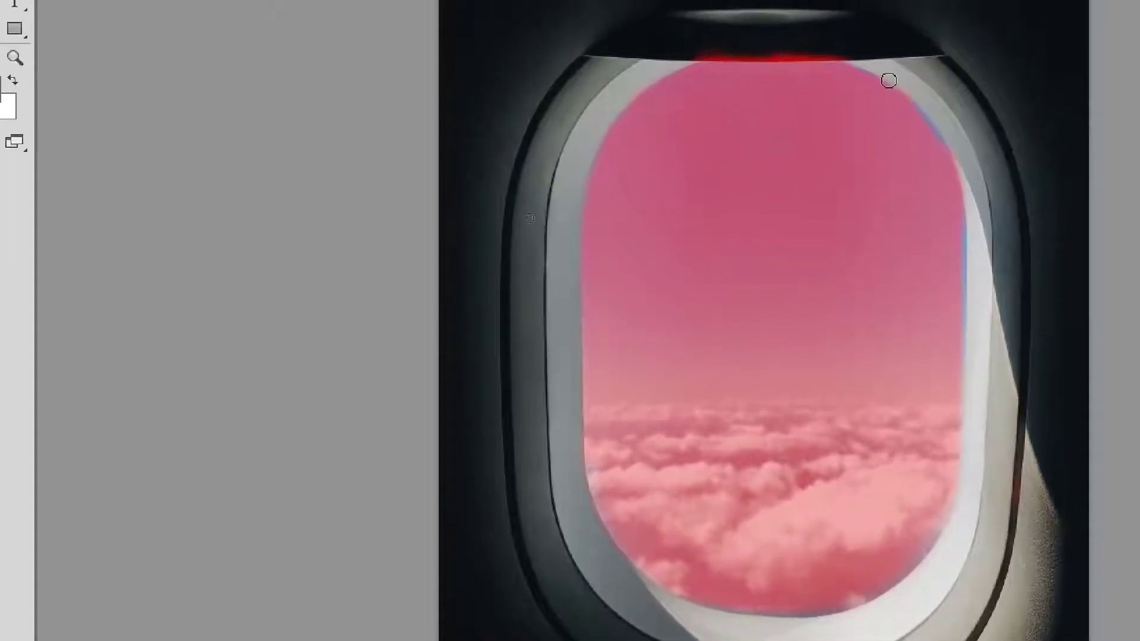
pyautogui.moveTo(847, 81); pyautogui.dragTo(653, 86)
pyautogui.press('x')
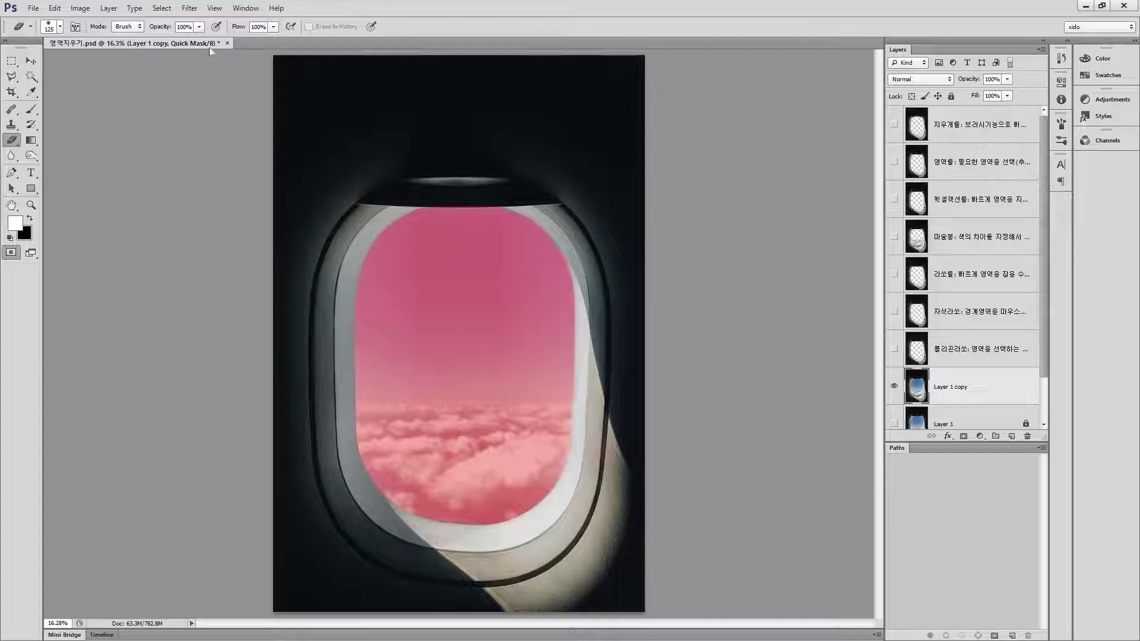
# Lower the Eraser's opacity, swap to black foreground, enlarge the brush, and partially erase the overlay across the upper sky
pyautogui.moveTo(184, 26); pyautogui.dragTo(113, 28)
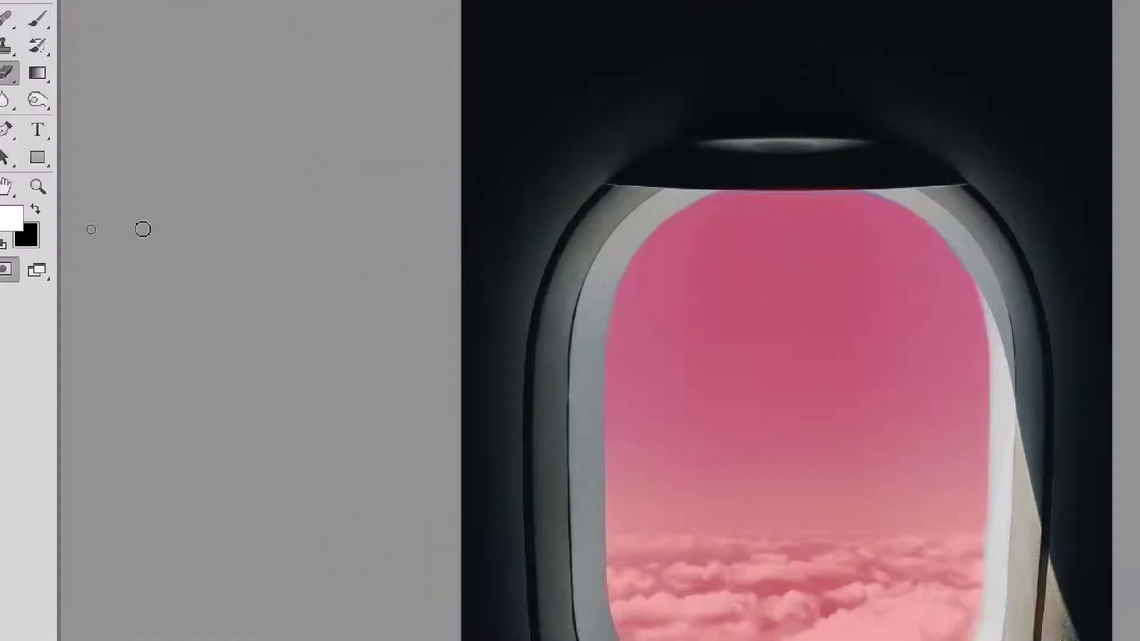
pyautogui.click(53, 209)
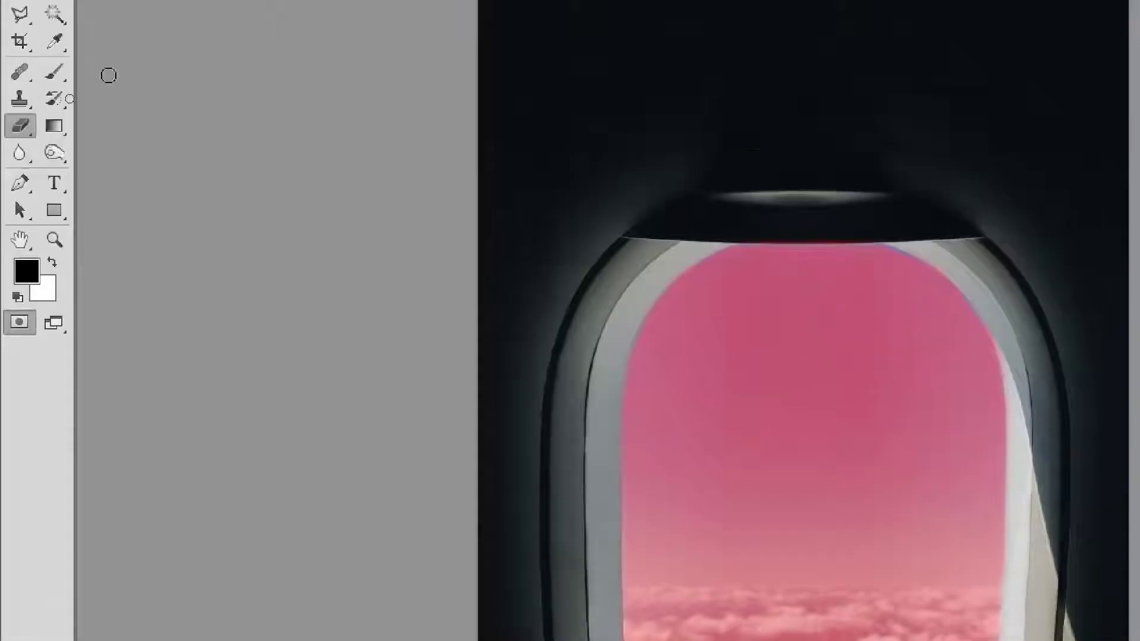
pyautogui.press(']')
pyautogui.press(']')
pyautogui.press(']')
pyautogui.press(']')
pyautogui.press(']')
pyautogui.press(']')
pyautogui.press(']')
pyautogui.press(']')
pyautogui.press(']')
pyautogui.press(']')
pyautogui.press(']')
pyautogui.press(']')
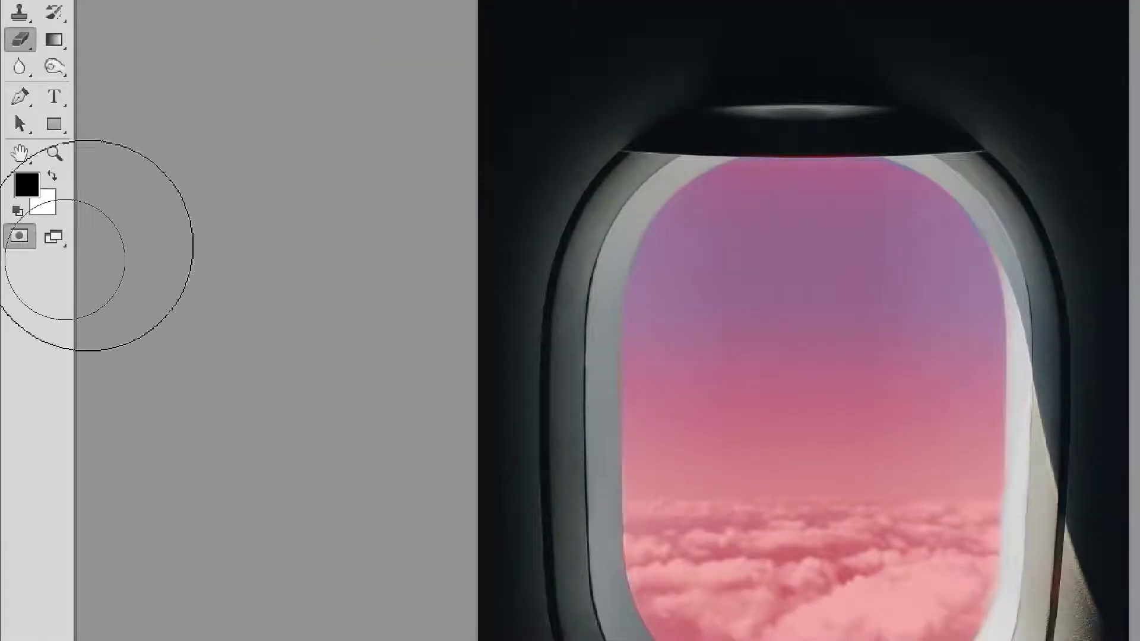
# Switch between Quick Mask and standard mode to compare the overlay with its selection outline, ending in standard mode
pyautogui.click(20, 240)
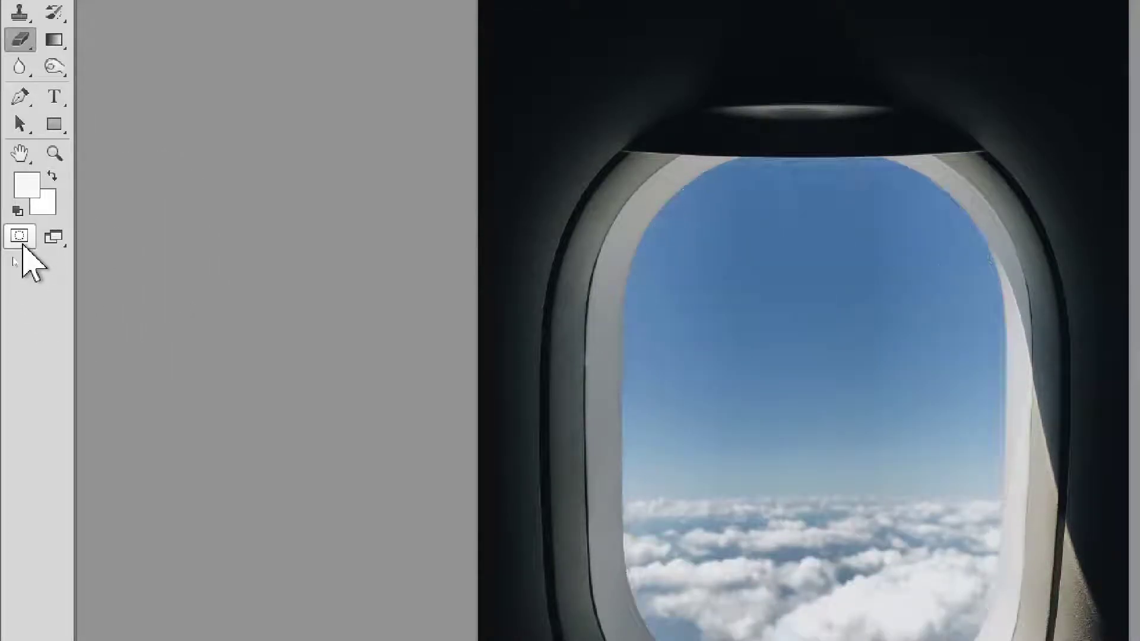
pyautogui.click(21, 240)
pyautogui.click(20, 240)
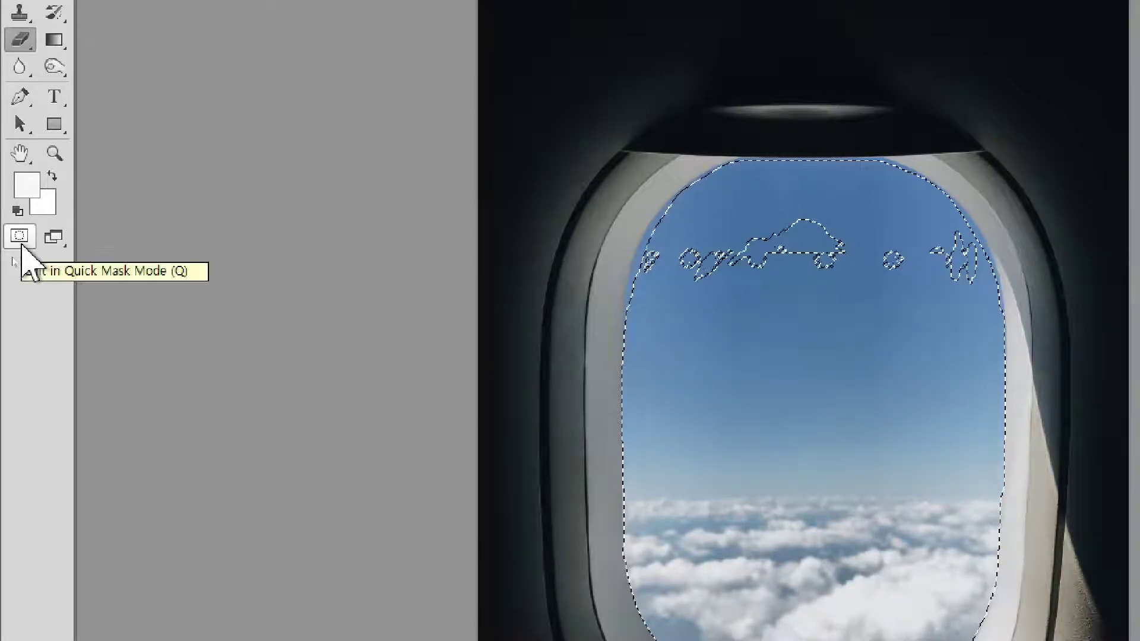
pyautogui.click(22, 246)
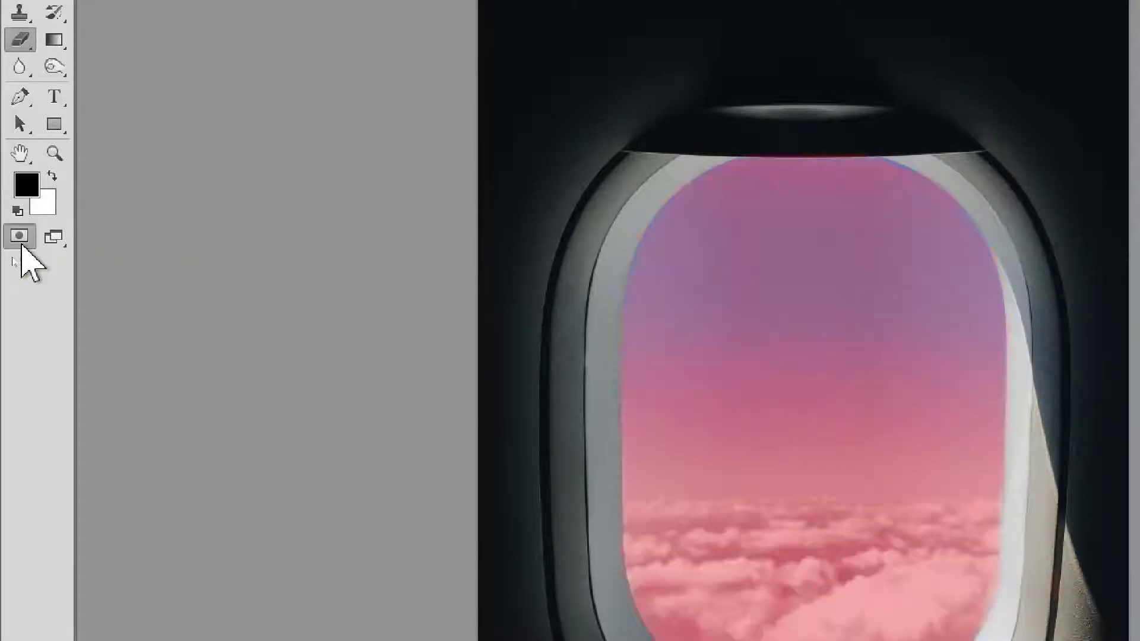
pyautogui.click(22, 245)
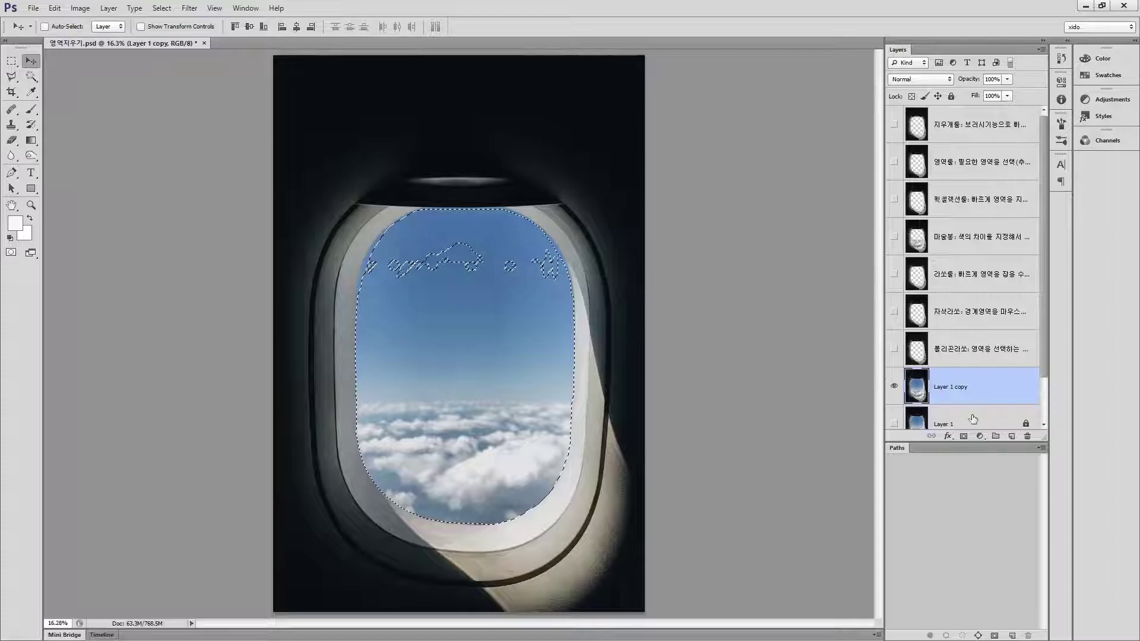
# Delete the selected window view from Layer 1 copy and clear the selection
pyautogui.press('Delete')
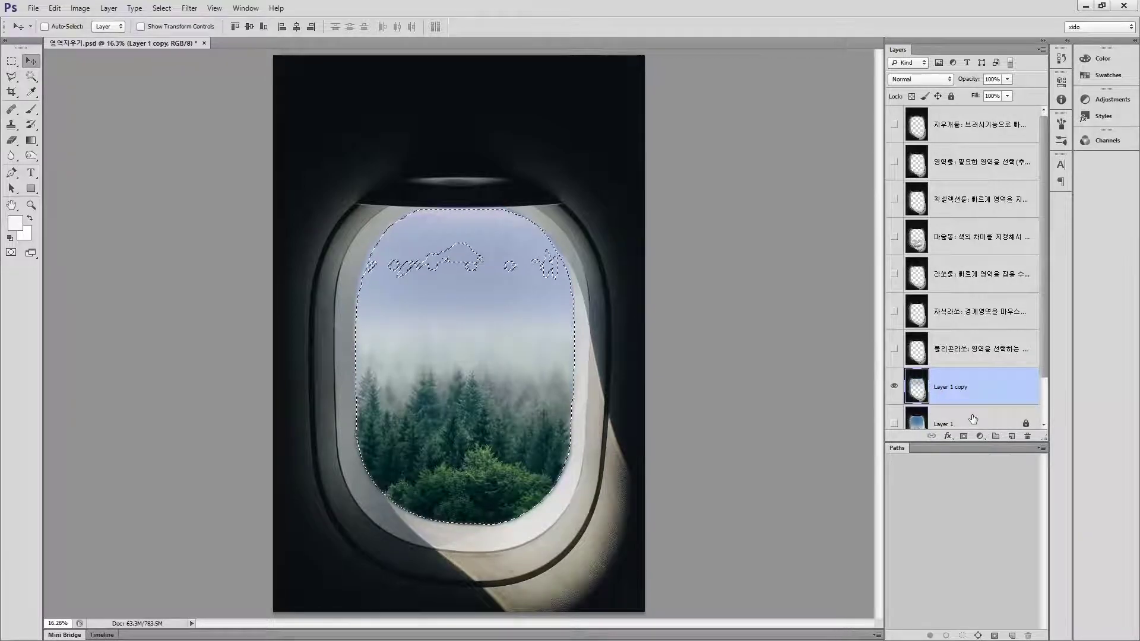
pyautogui.hotkey('ctrl', 'd')
# Hide the Background layer and inspect the semi-transparent sky area left in the window cutout
pyautogui.scroll(-1, 967, 327)
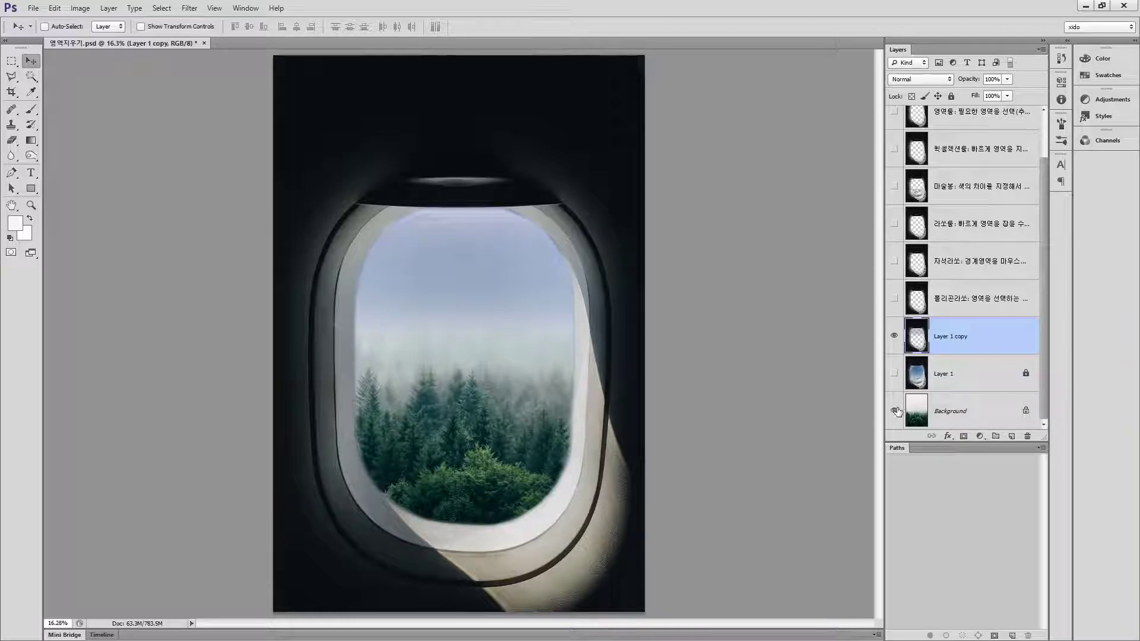
pyautogui.click(894, 411)
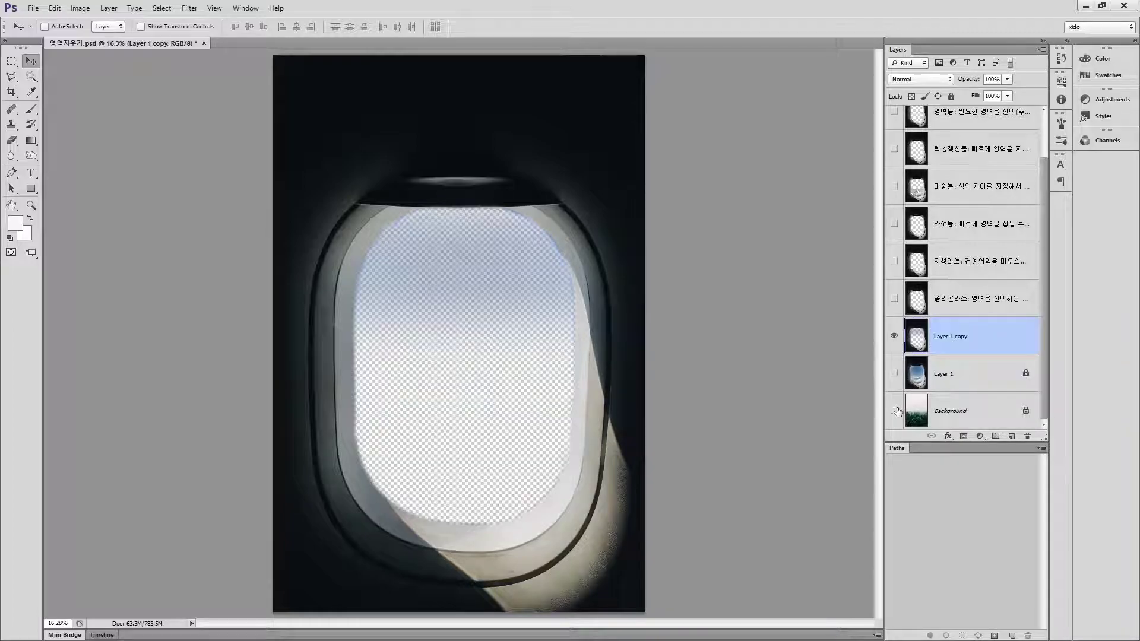
pyautogui.click(471, 304)
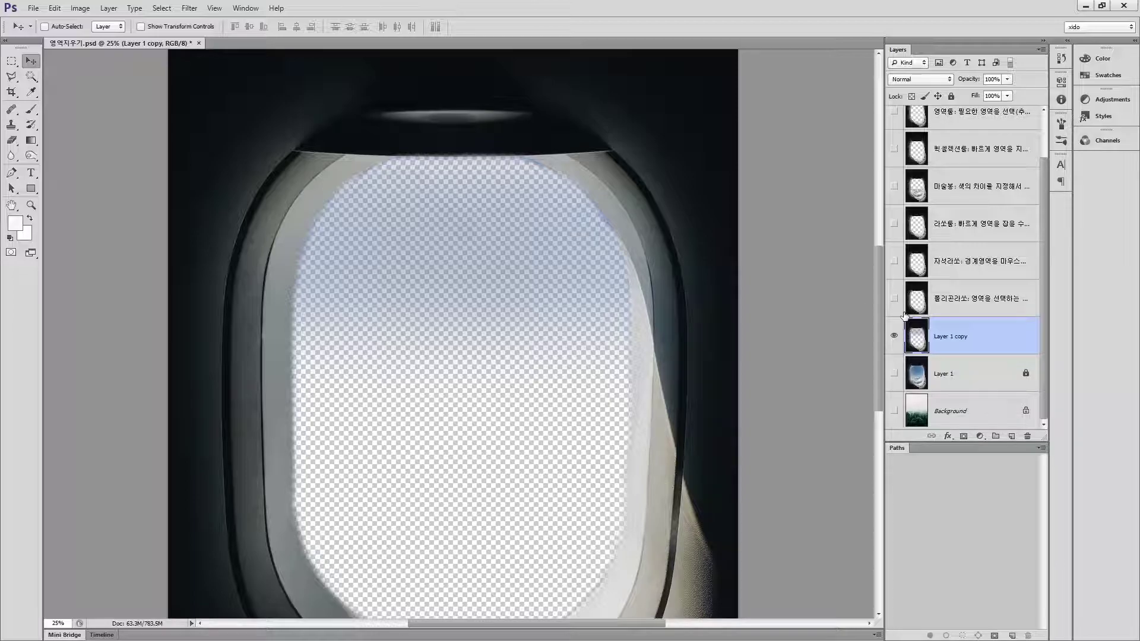
pyautogui.hotkey('ctrl', '0')
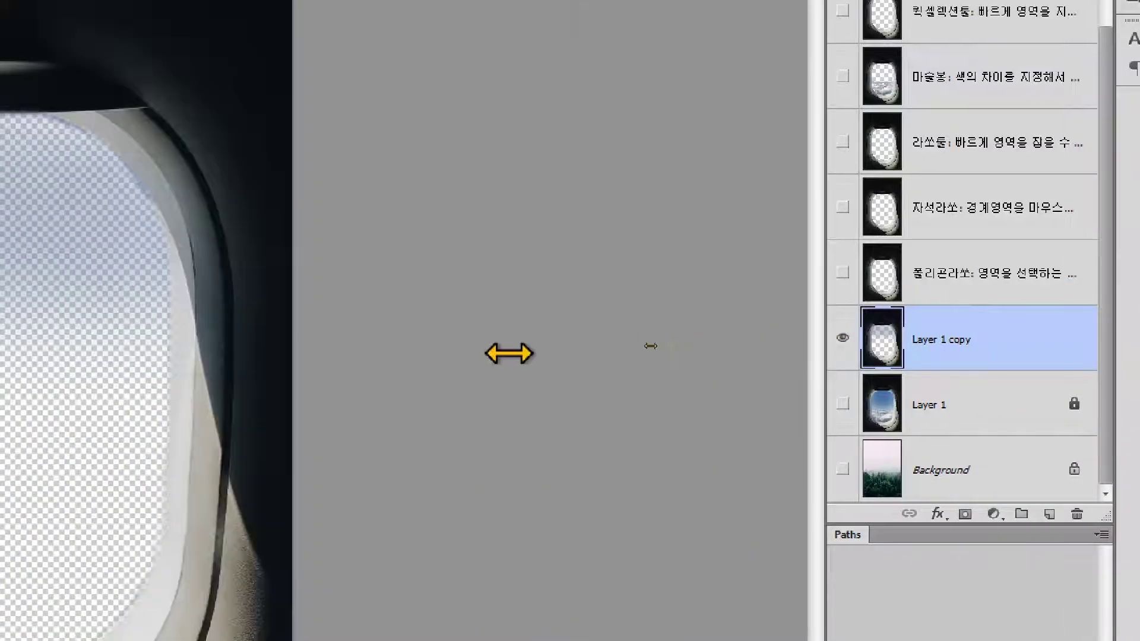
# Rename Layer 1 copy to "퀵마스크: 툴하단의 버튼을 눌러브러시기능으로 사용, 지울영역을 칠을해서 처리하는 방식, 반드시 해제!!!!!!!!!"
pyautogui.moveTo(509, 353); pyautogui.dragTo(13, 354)
pyautogui.doubleClick(449, 337)
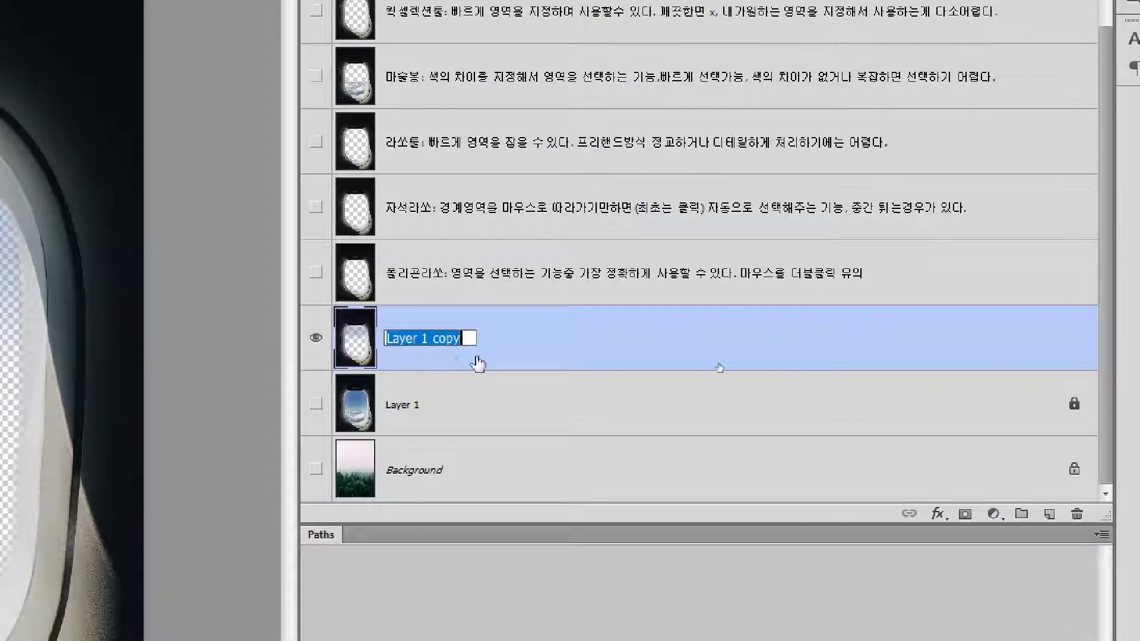
pyautogui.write('ㅈ')
pyautogui.write('퀵마스ㅋ')
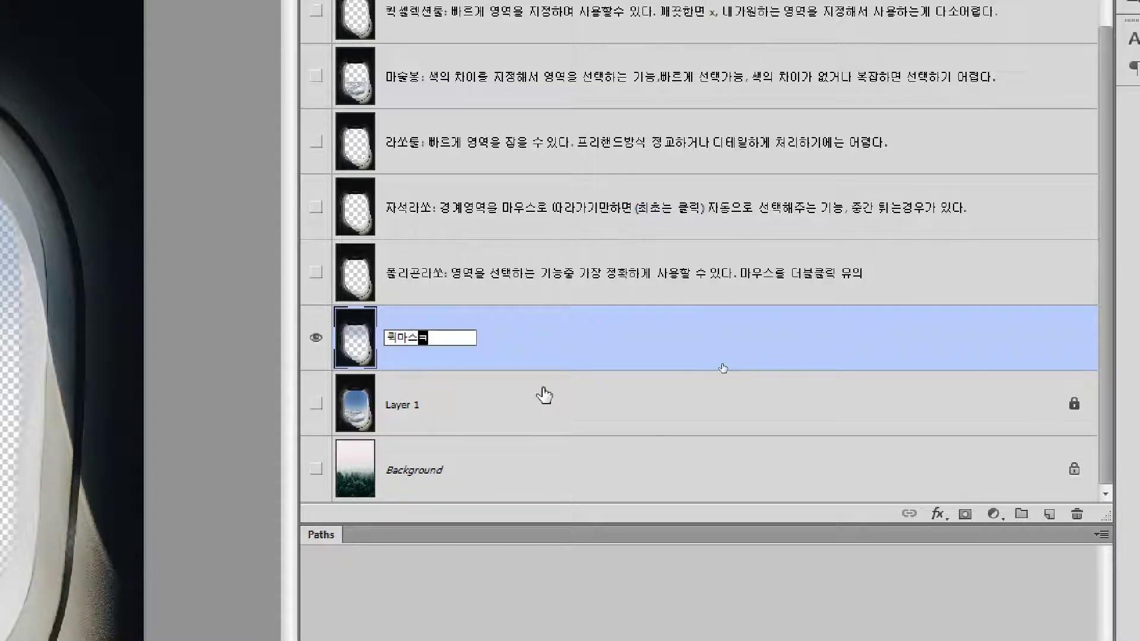
pyautogui.write('크: ㅇ올랍하단의')
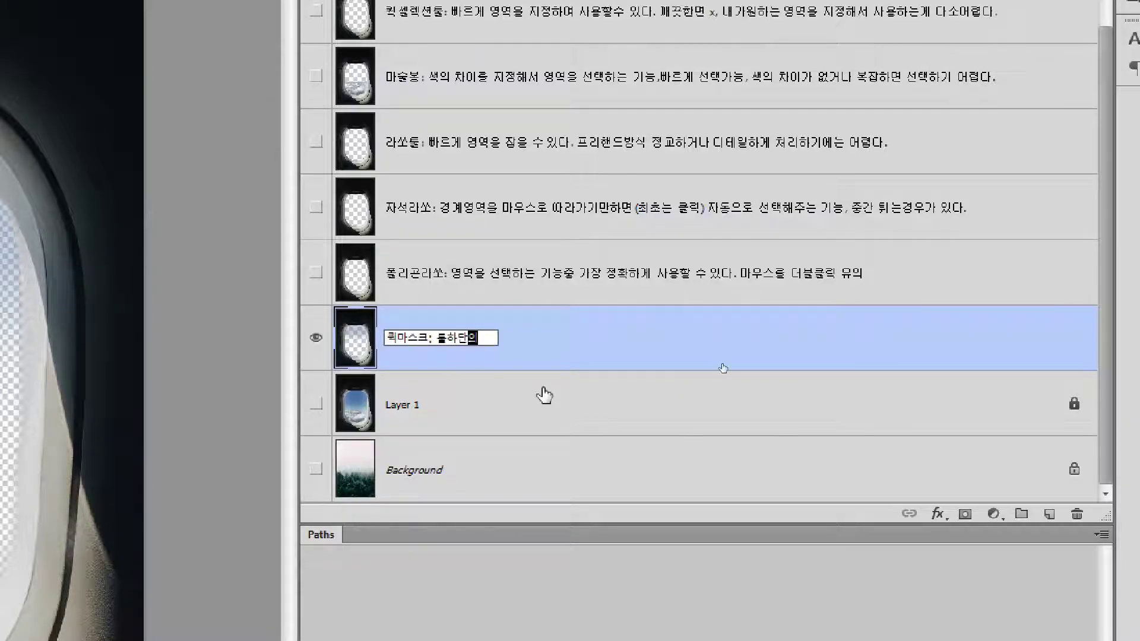
pyautogui.write(' 버트튼을 ㄴ')
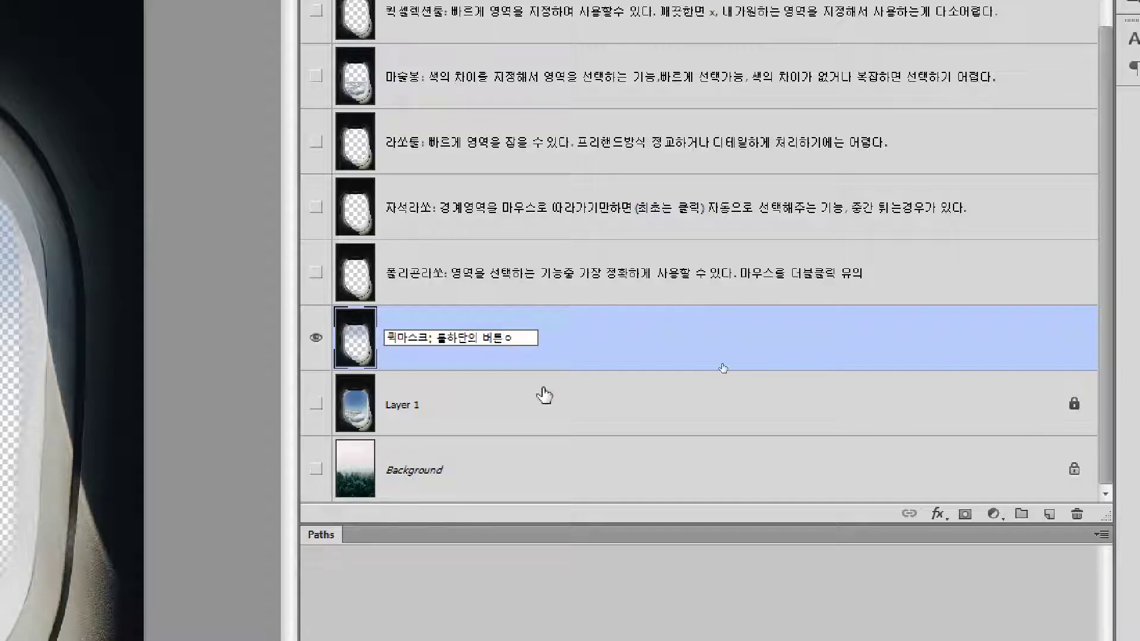
pyautogui.write('ㅜㄹㄹ ㅈ')
pyautogui.press('BackSpace')
pyautogui.press('BackSpace')
pyautogui.press('BackSpace')
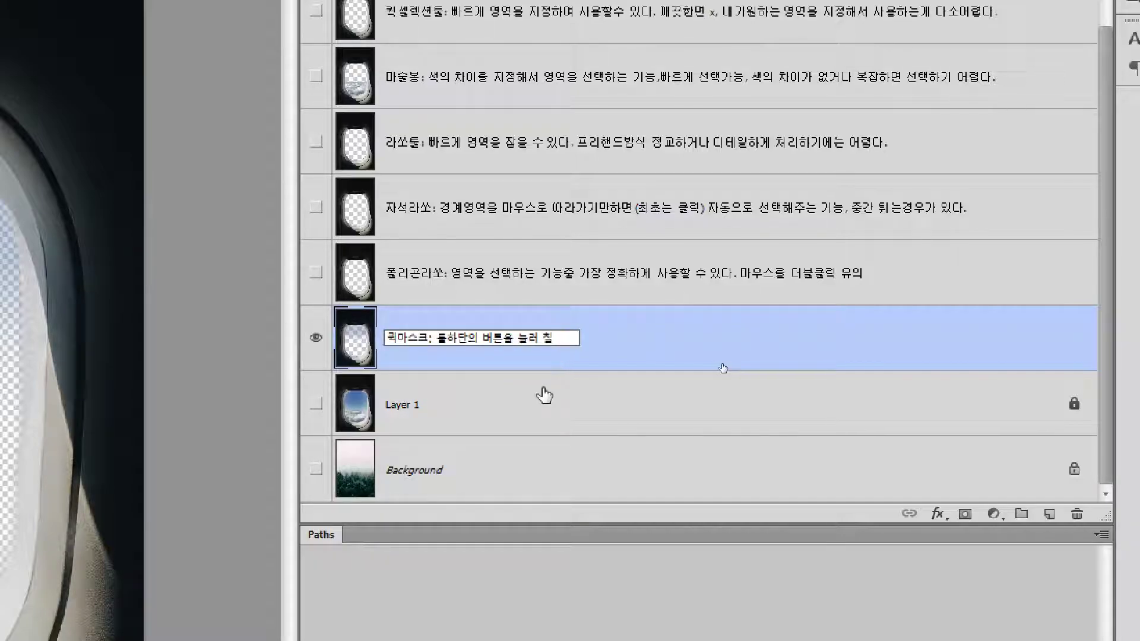
pyautogui.write('브러시기능으로 사용')
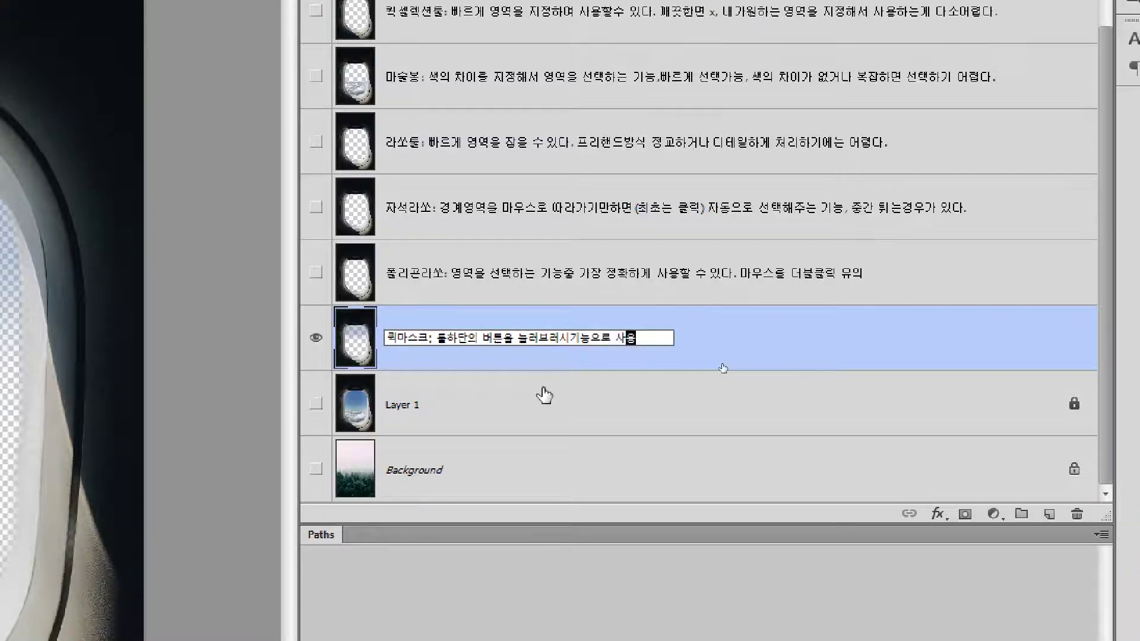
pyautogui.write(', ')
pyautogui.write('지우ㅡ')
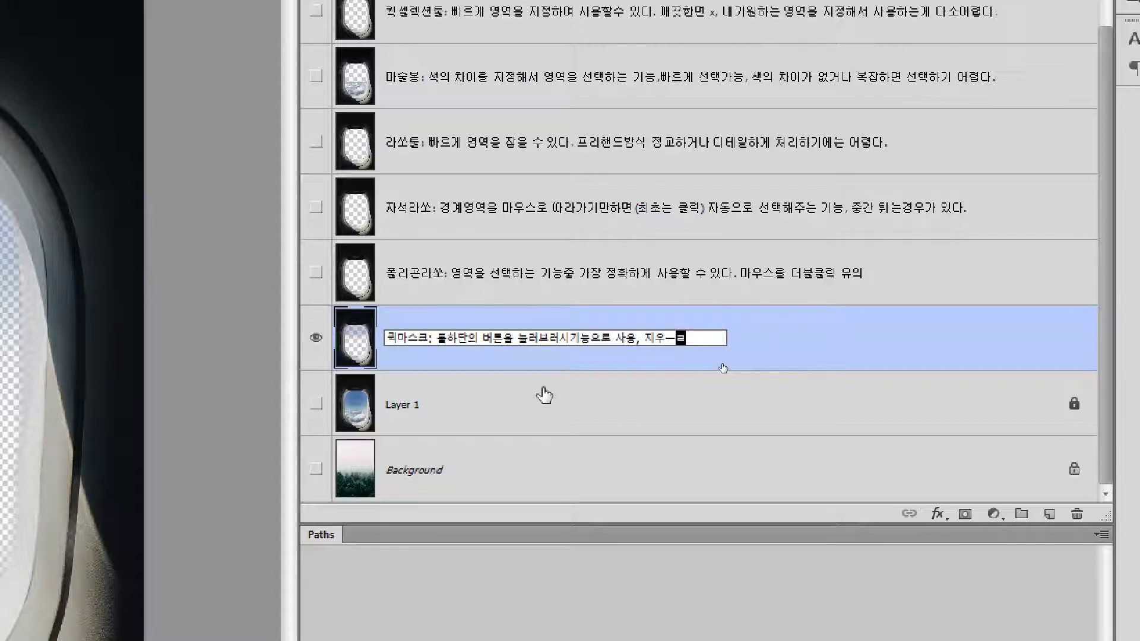
pyautogui.press('BackSpace')
pyautogui.write('울영역을 ')
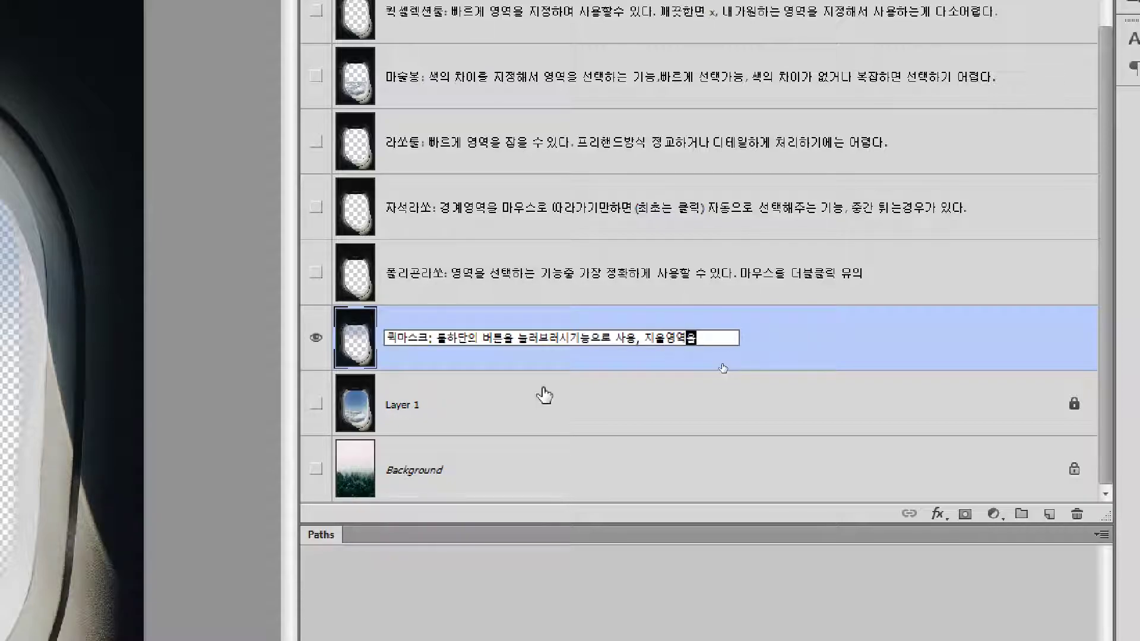
pyautogui.write('ㅌ')
pyautogui.write('칠을해서')
pyautogui.write(' 처리하는 방ㅅ')
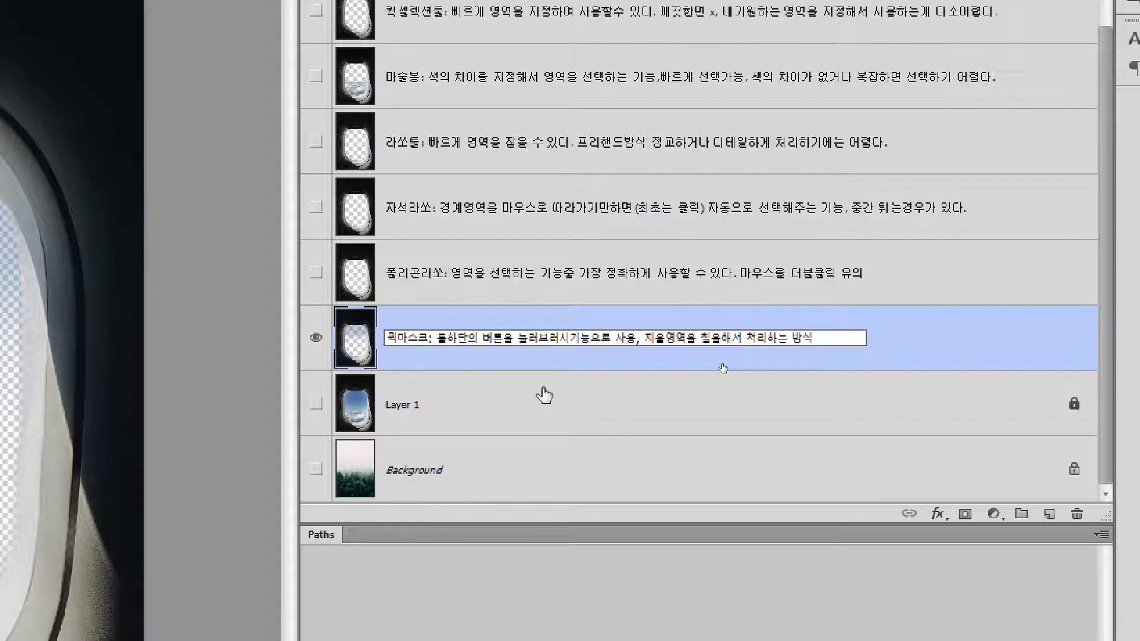
pyautogui.write(',')
pyautogui.write(' 반드시 해제')
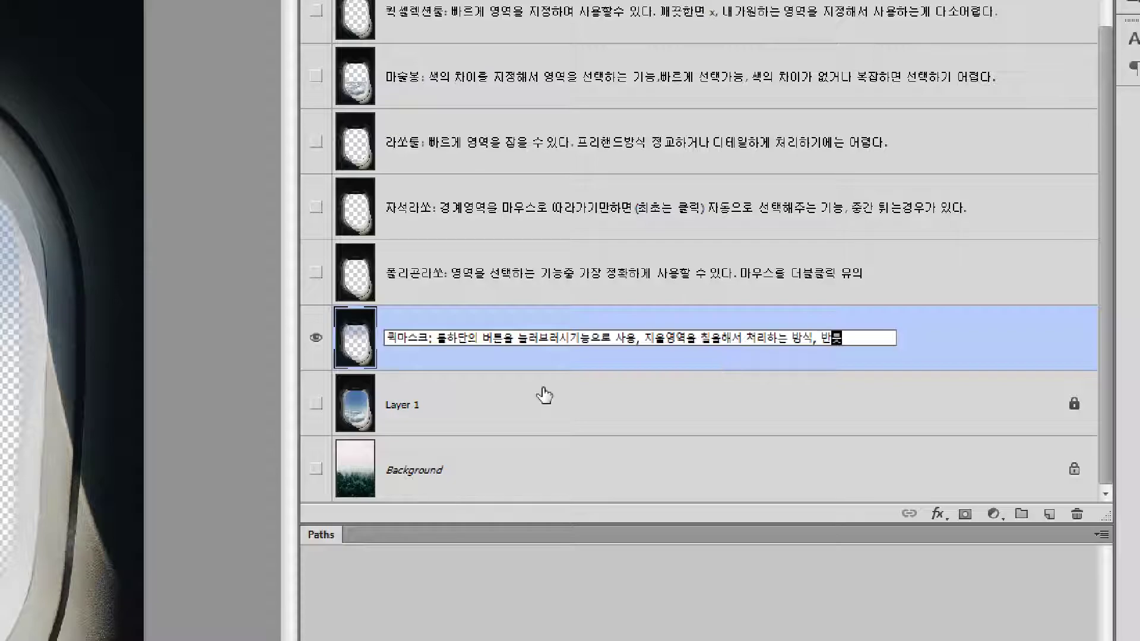
pyautogui.write('!!!!!!')
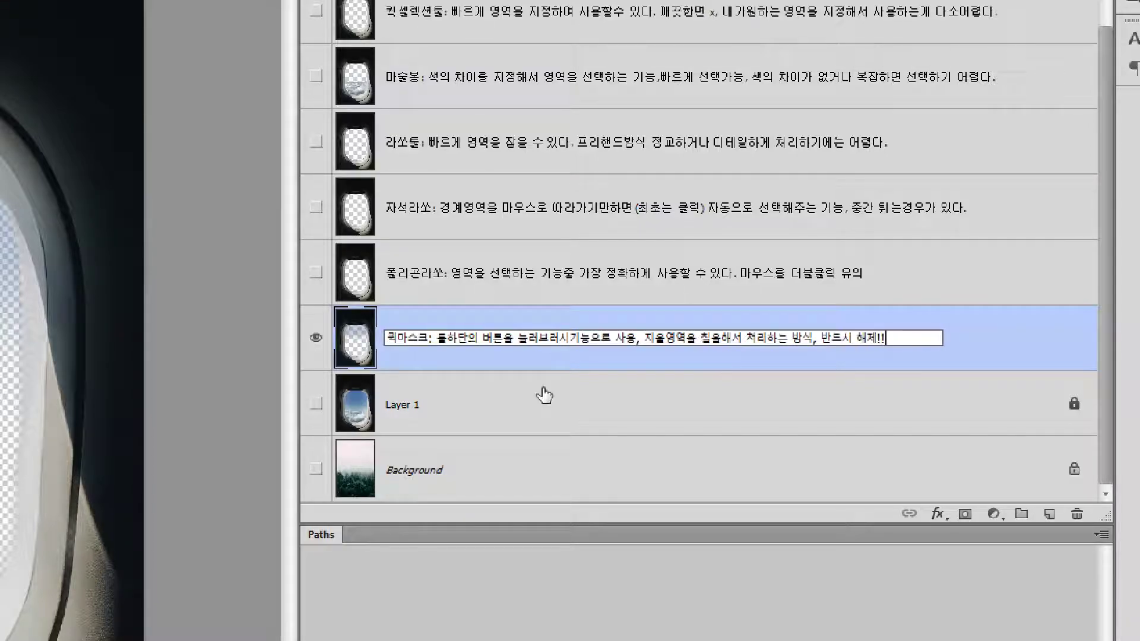
pyautogui.write('!!!')
pyautogui.press('Return')
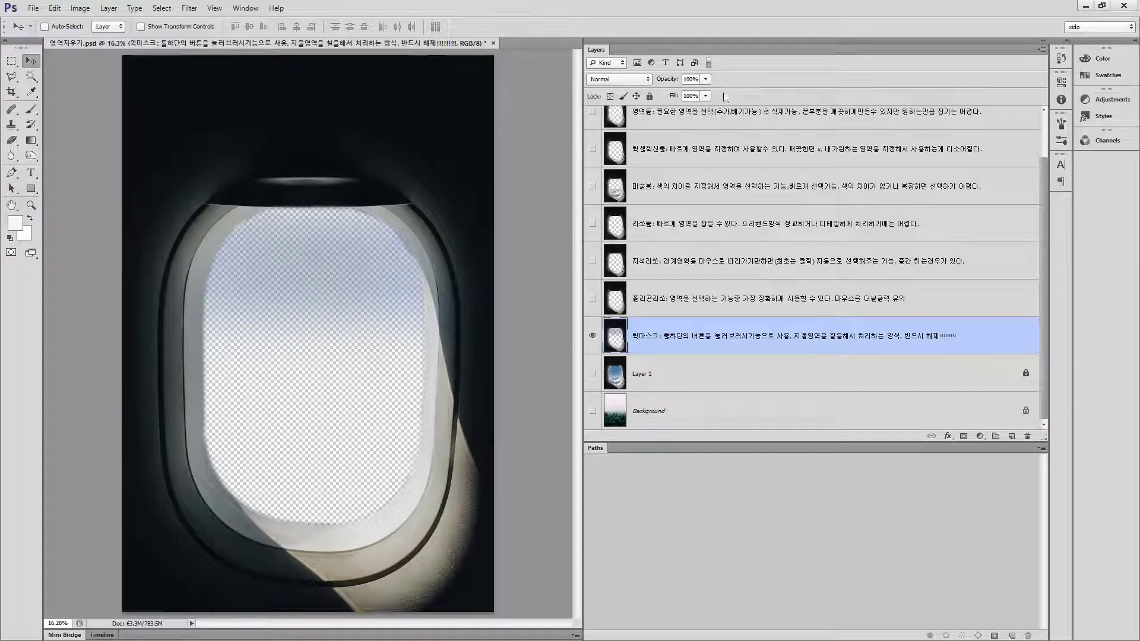
# Hide the 퀵마스크 layer, select and show the original Layer 1, and activate the Rectangular Marquee tool
pyautogui.scroll(2, 768, 226)
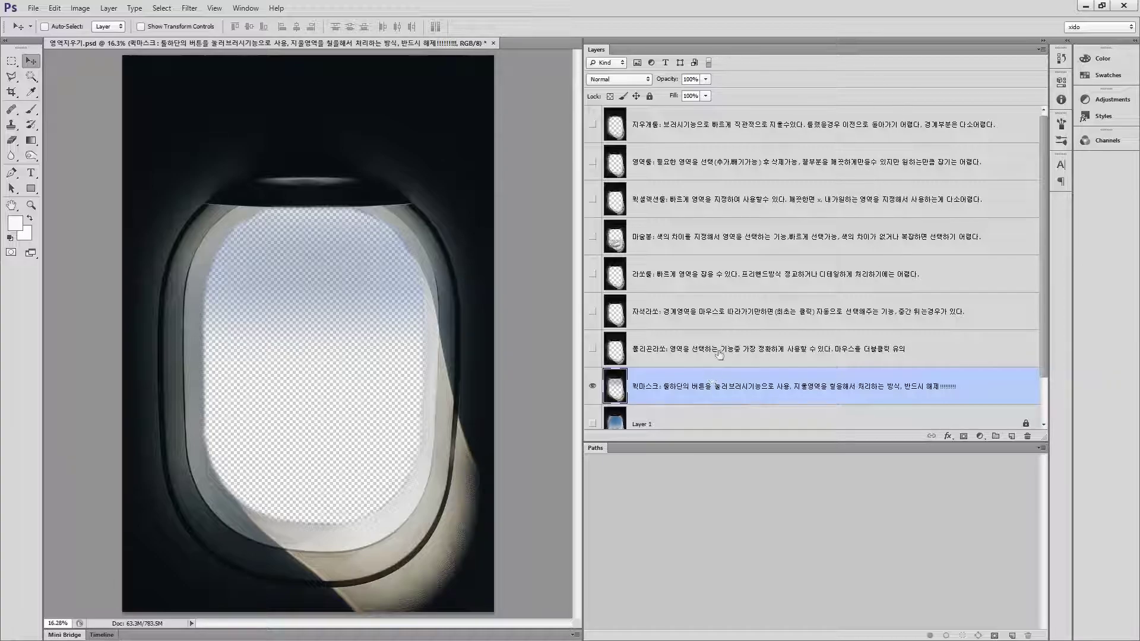
pyautogui.click(592, 386)
pyautogui.click(653, 420)
pyautogui.click(592, 411)
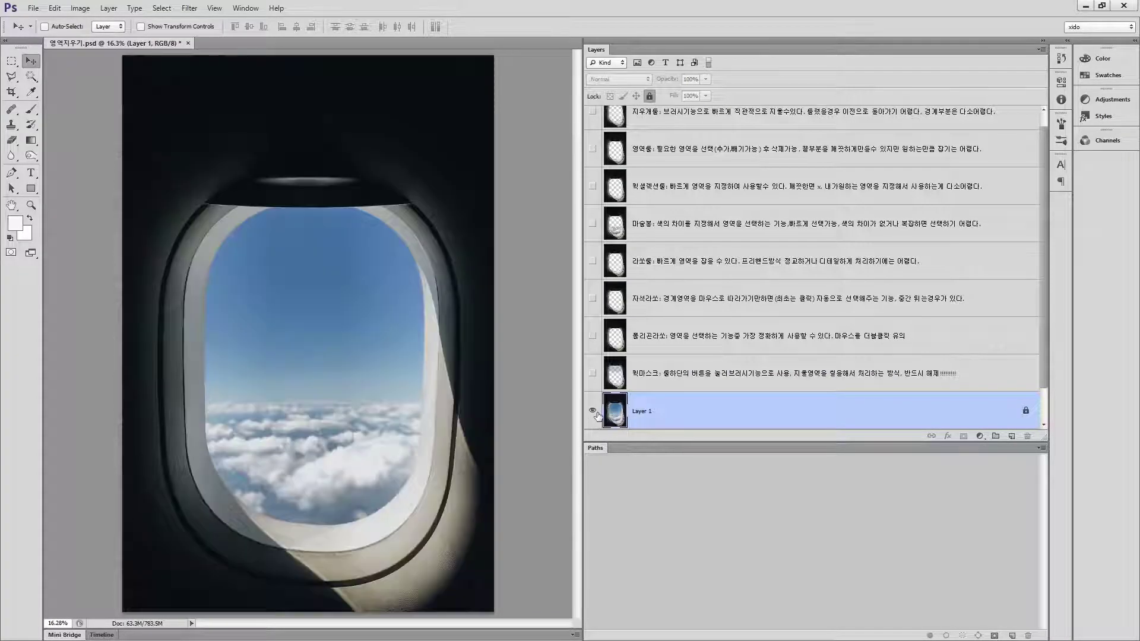
pyautogui.click(15, 60)
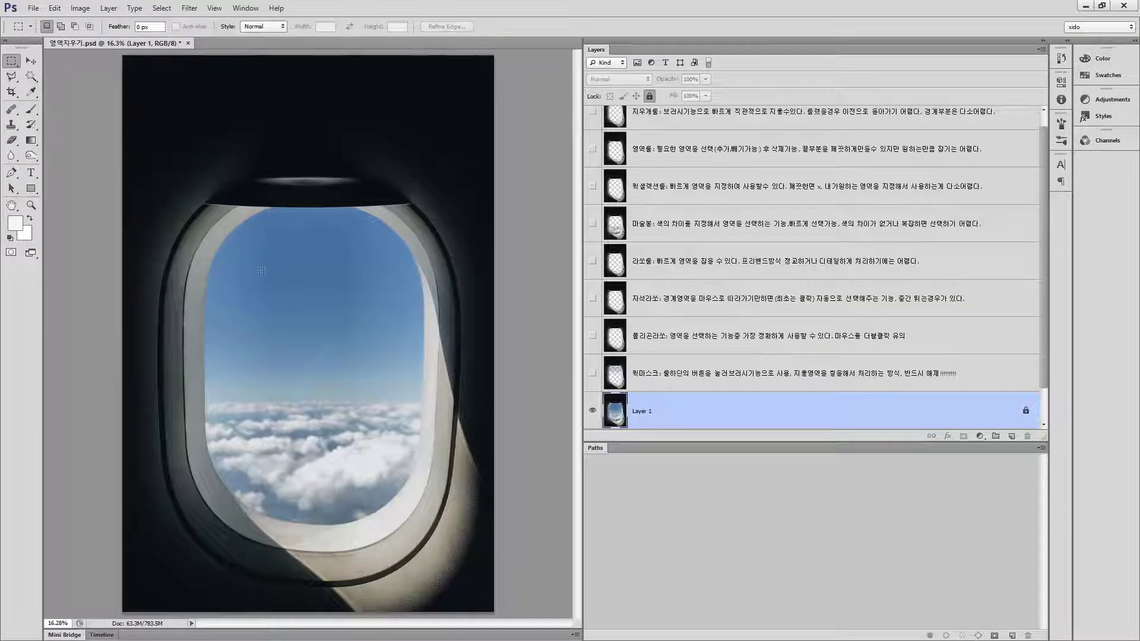
pyautogui.moveTo(421, 438); pyautogui.dragTo(582, 498)
pyautogui.moveTo(333, 284); pyautogui.dragTo(385, 367)
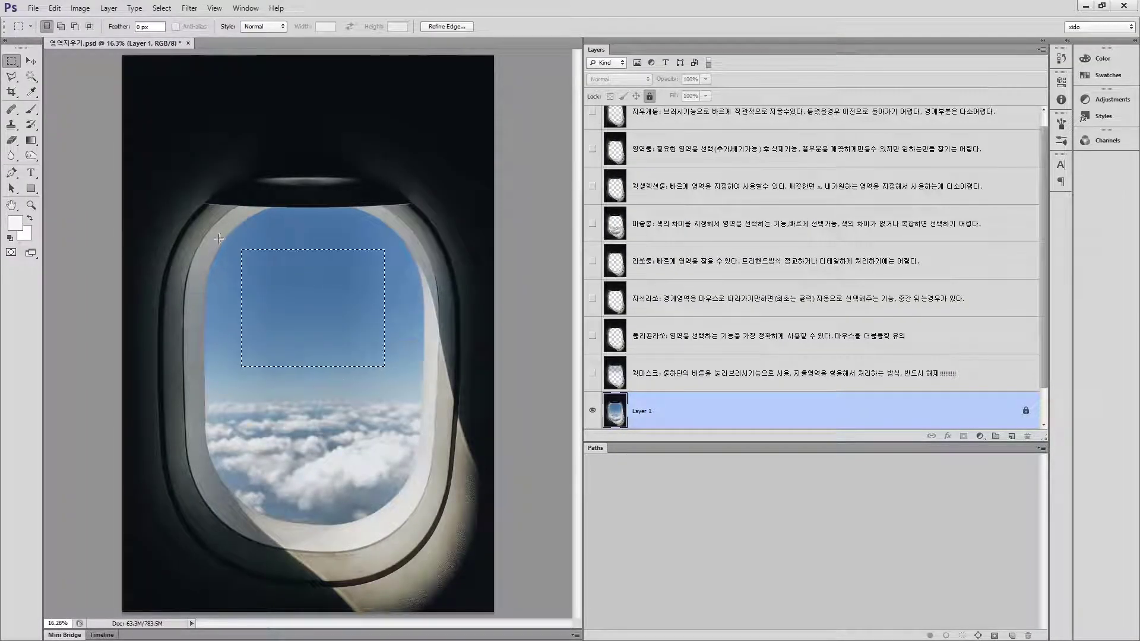
pyautogui.keyDown('ctrl'); pyautogui.click(368, 329); pyautogui.keyUp('ctrl')
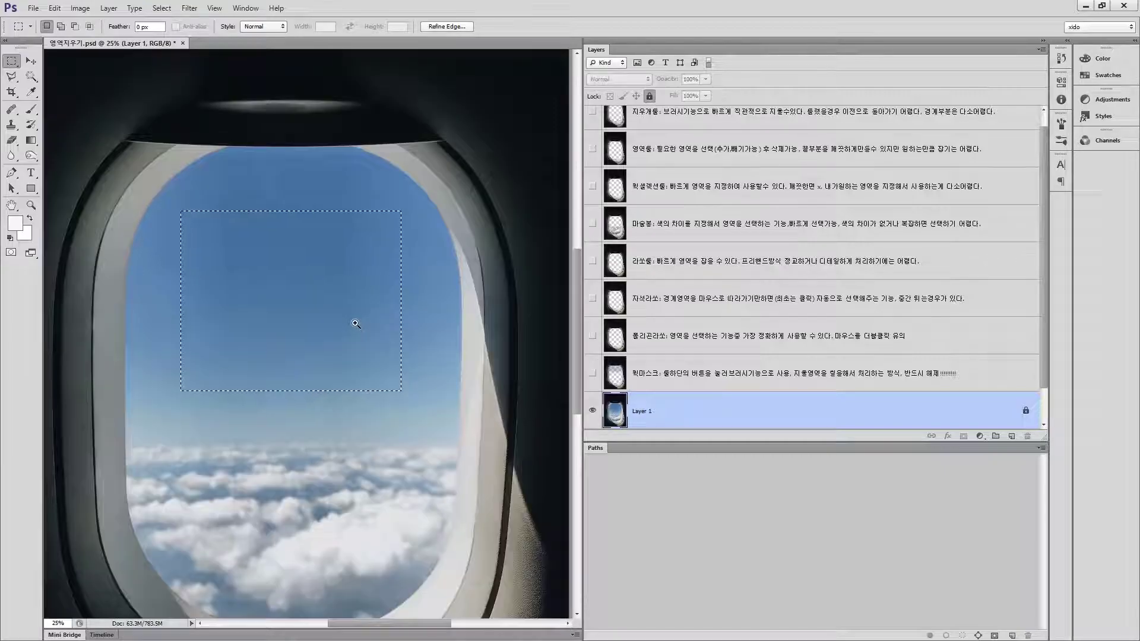
pyautogui.moveTo(325, 344); pyautogui.dragTo(392, 314)
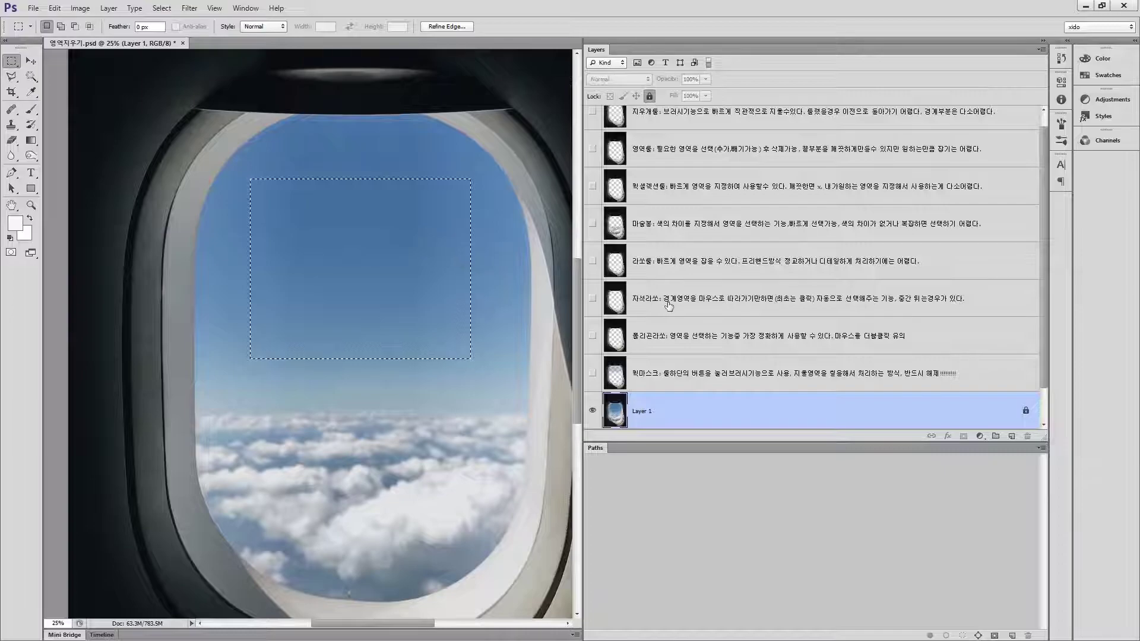
pyautogui.scroll(-1, 686, 328)
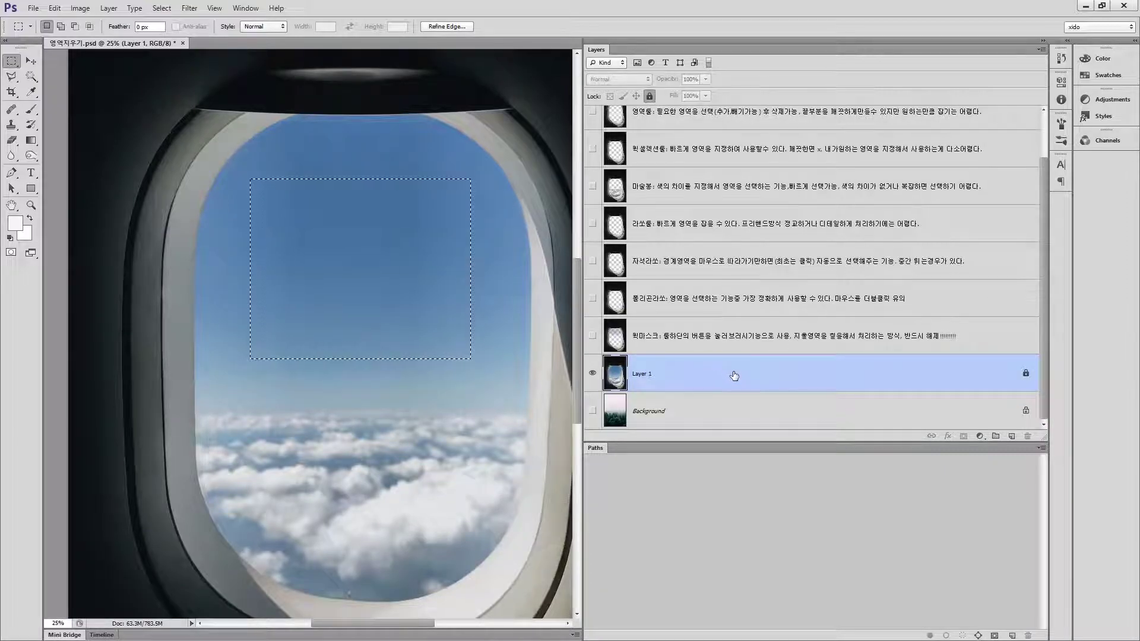
pyautogui.hotkey('ctrl', 'j')
pyautogui.click(558, 243)
pyautogui.hotkey('ctrl', 'd')
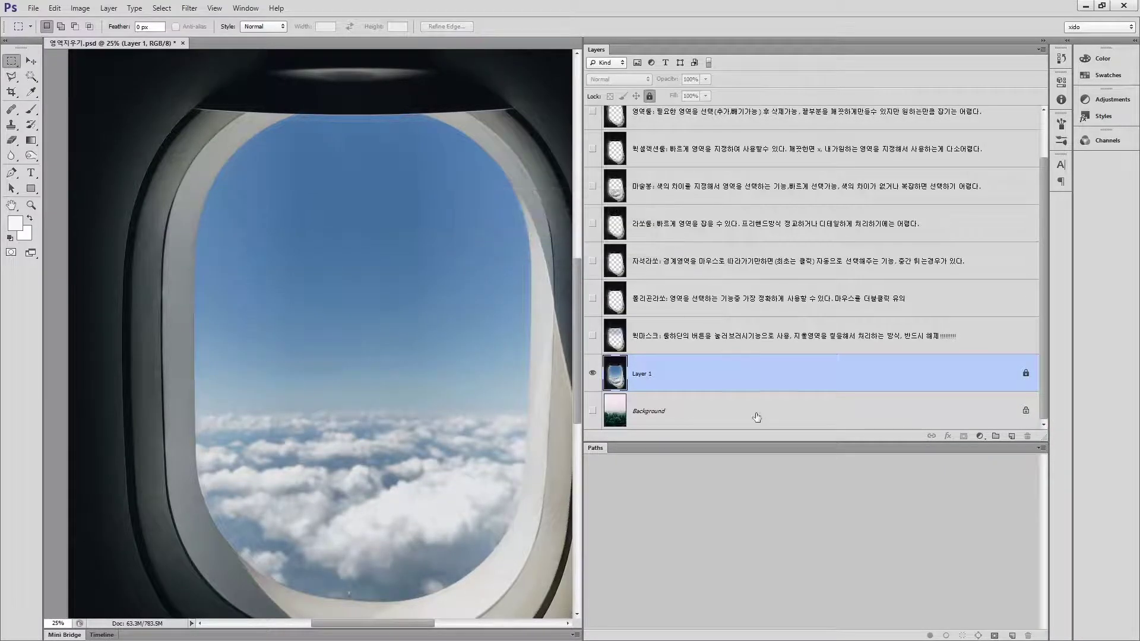
# Duplicate Layer 1 and hide the original, leaving the copy active
pyautogui.hotkey('ctrl', 'j')
pyautogui.click(593, 410)
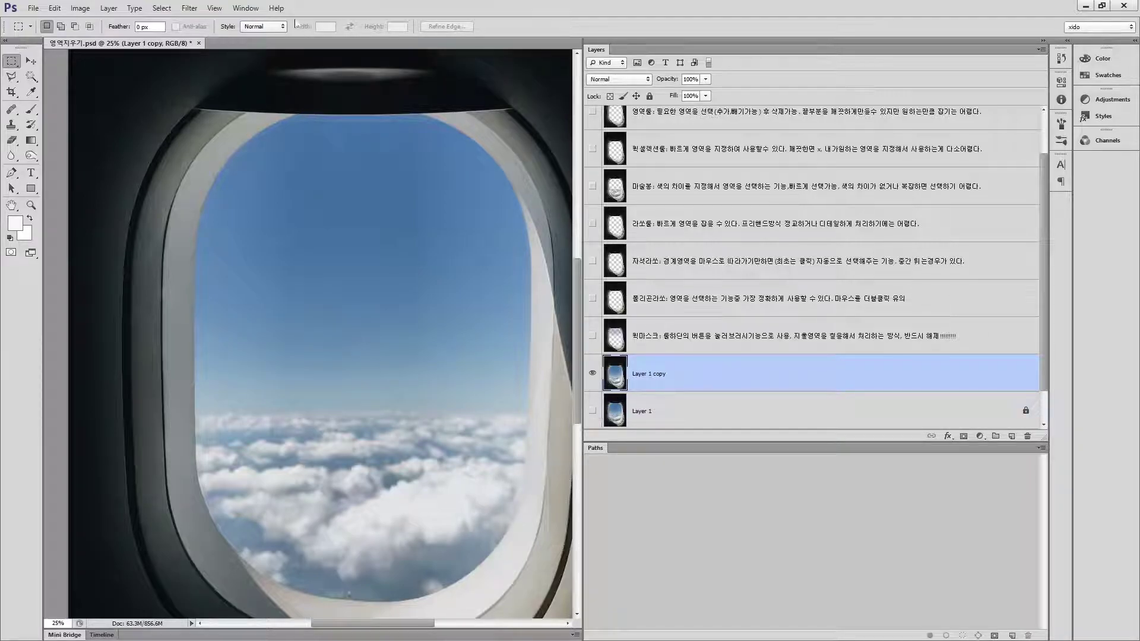
# Try deleting an unfeathered rectangular selection from the upper sky of Layer 1 copy, undo the deletion, and clear the selection
pyautogui.moveTo(259, 180); pyautogui.dragTo(461, 344)
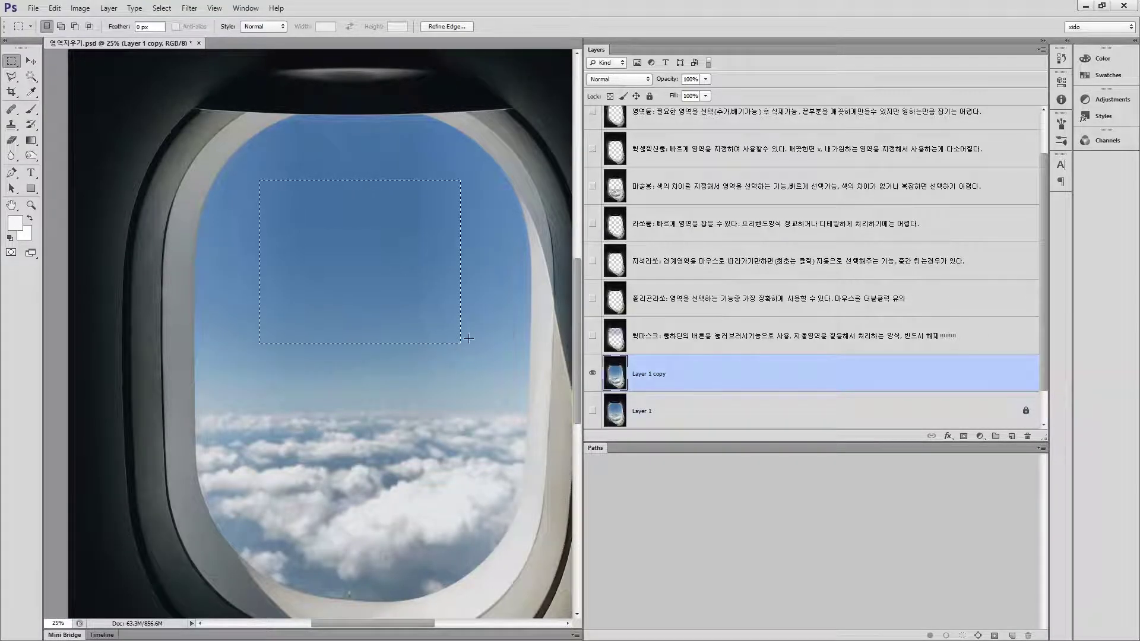
pyautogui.press('Delete')
pyautogui.hotkey('ctrl', 'd')
pyautogui.hotkey('ctrl', 'alt', 'z')
pyautogui.hotkey('ctrl', 'alt', 'z')
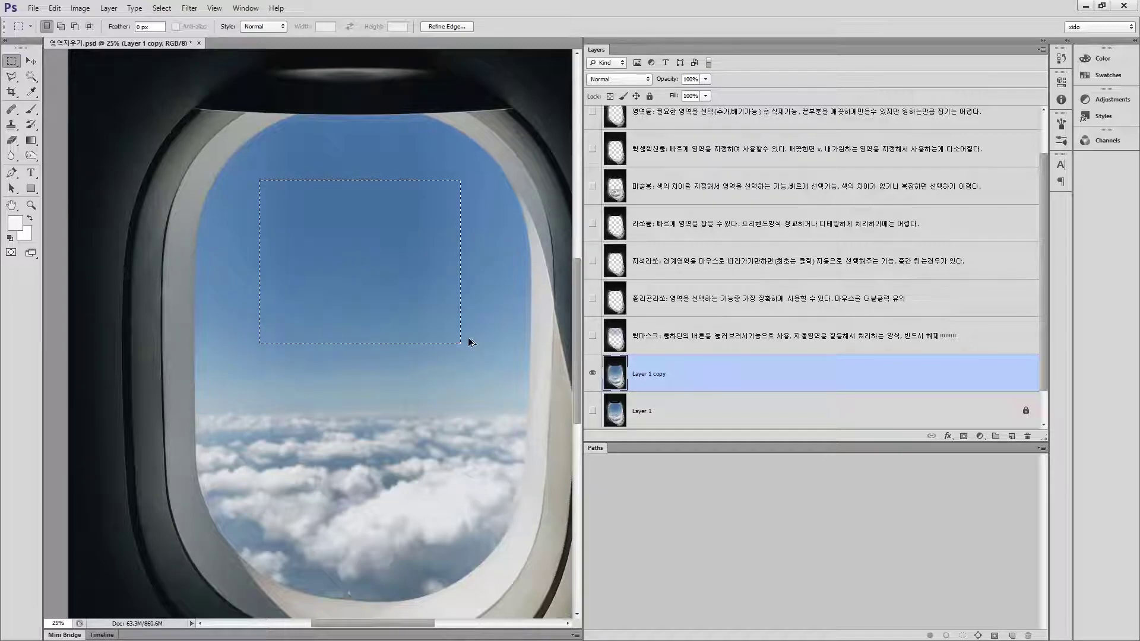
pyautogui.hotkey('ctrl', 'd')
# Set the Rectangular Marquee's feather to 30 px, cut a rectangle out of the upper sky on Layer 1 copy, and clear the selection
pyautogui.click(158, 27)
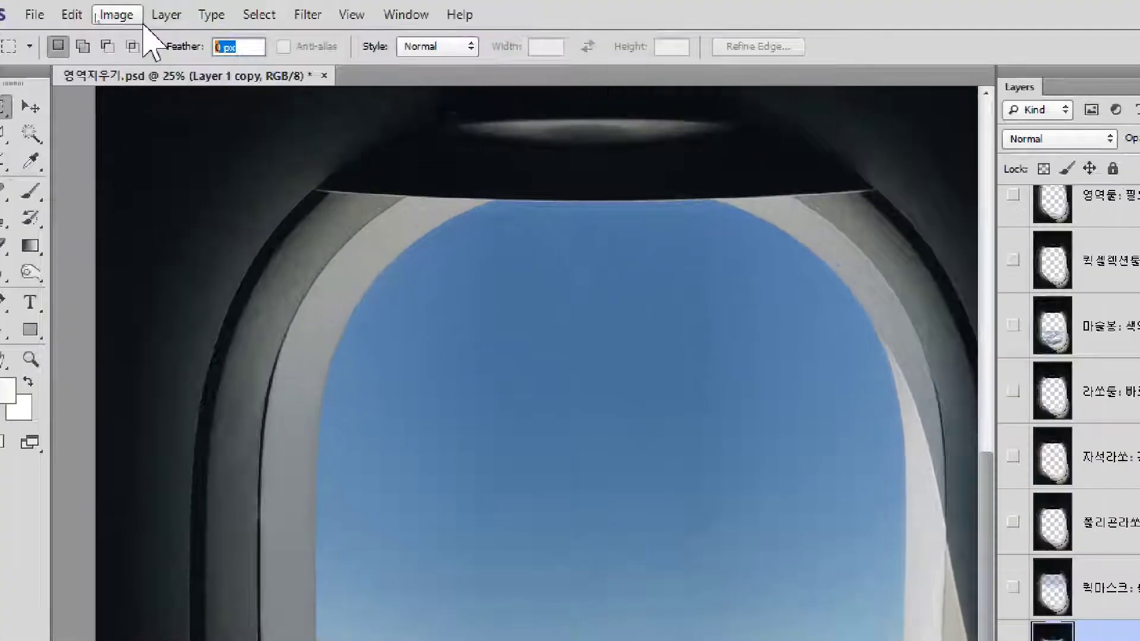
pyautogui.write('30')
pyautogui.press('Return')
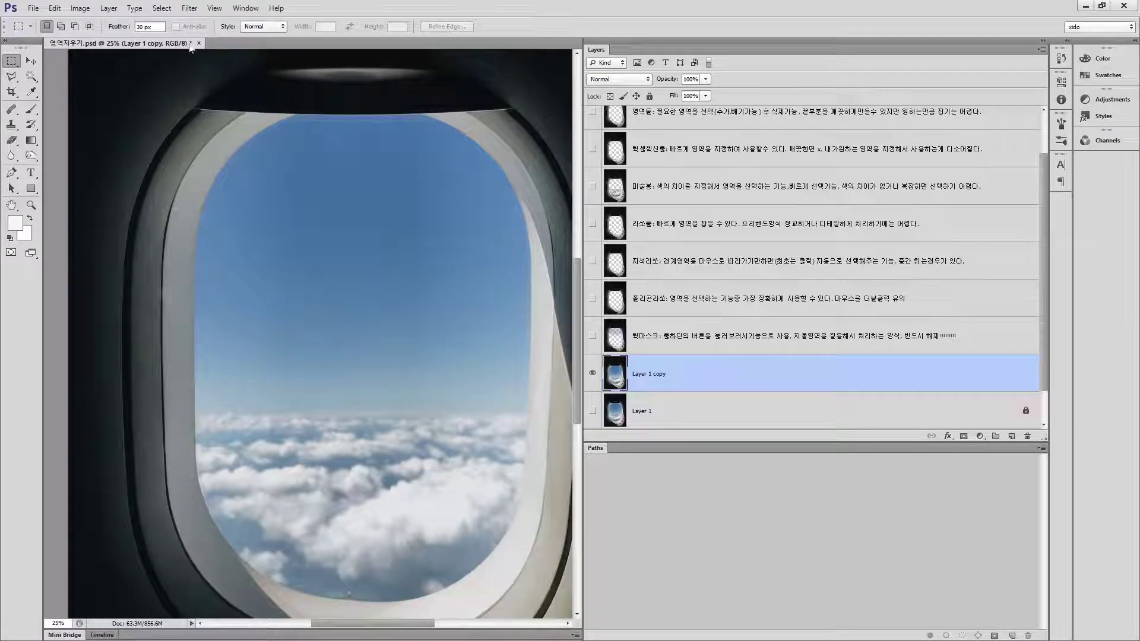
pyautogui.rightClick(19, 67)
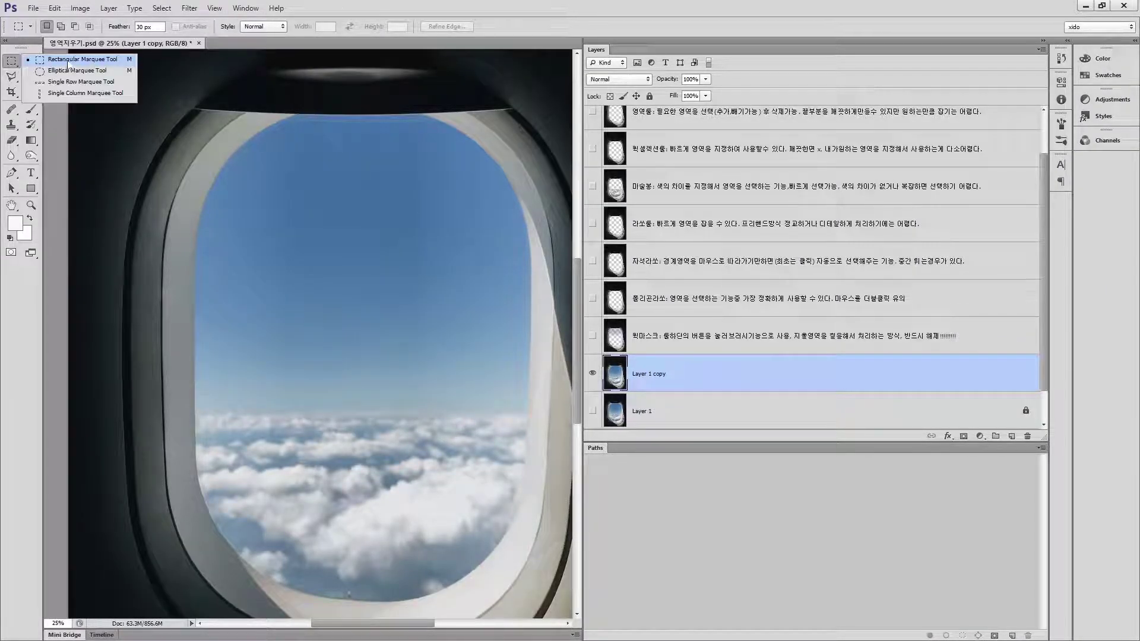
pyautogui.click(67, 62)
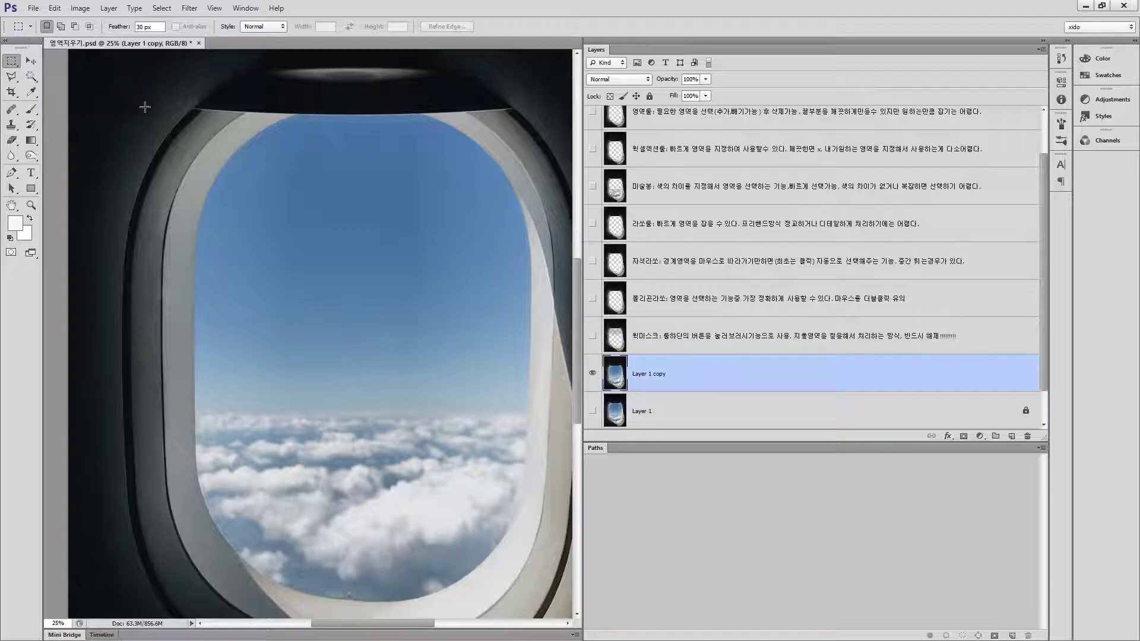
pyautogui.moveTo(250, 182); pyautogui.dragTo(435, 359)
pyautogui.moveTo(452, 361); pyautogui.dragTo(455, 362)
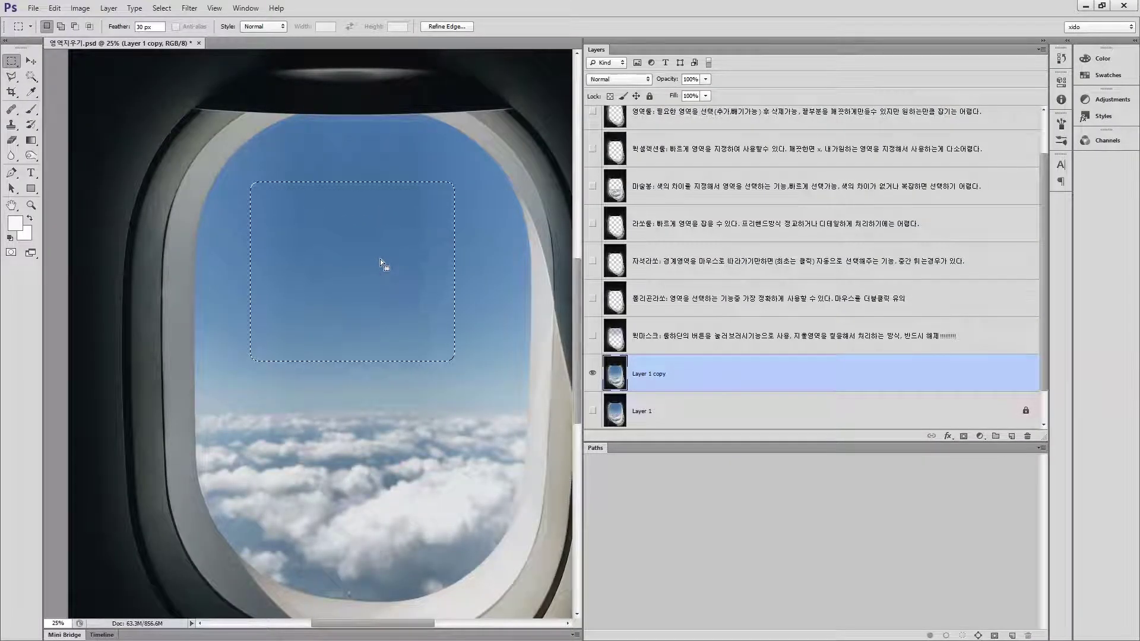
pyautogui.hotkey('ctrl', 'x')
pyautogui.hotkey('ctrl', 'd')
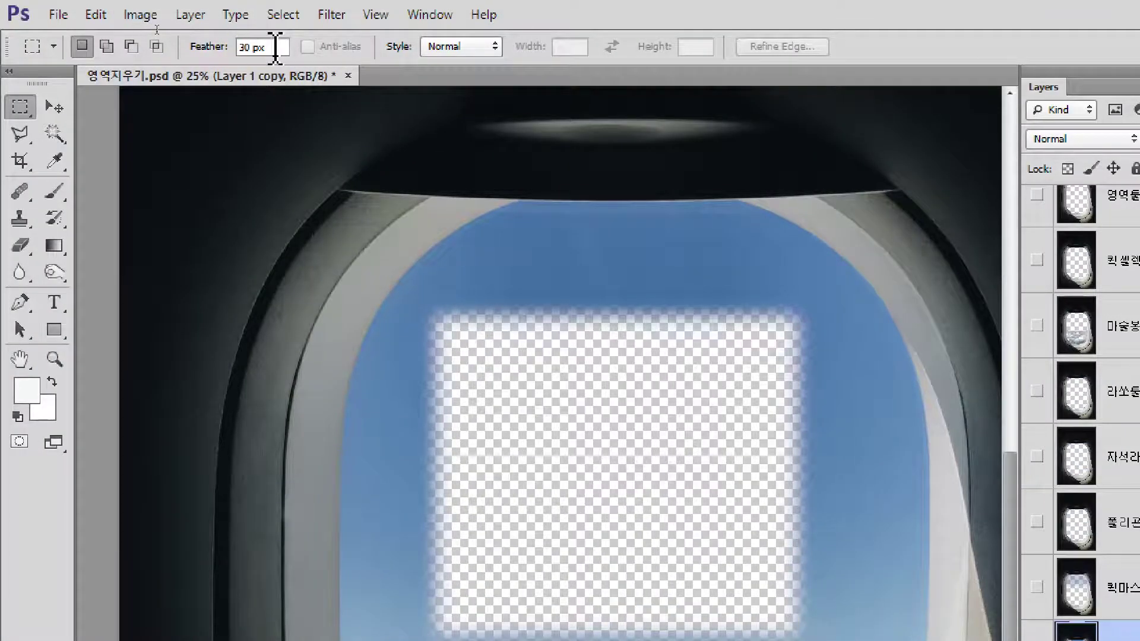
# Reset the marquee feather to 0 px and delete a smaller hard-edged rectangle overlapping the upper edge of the feathered cutout, clearing the selection
pyautogui.moveTo(512, 224); pyautogui.dragTo(699, 370)
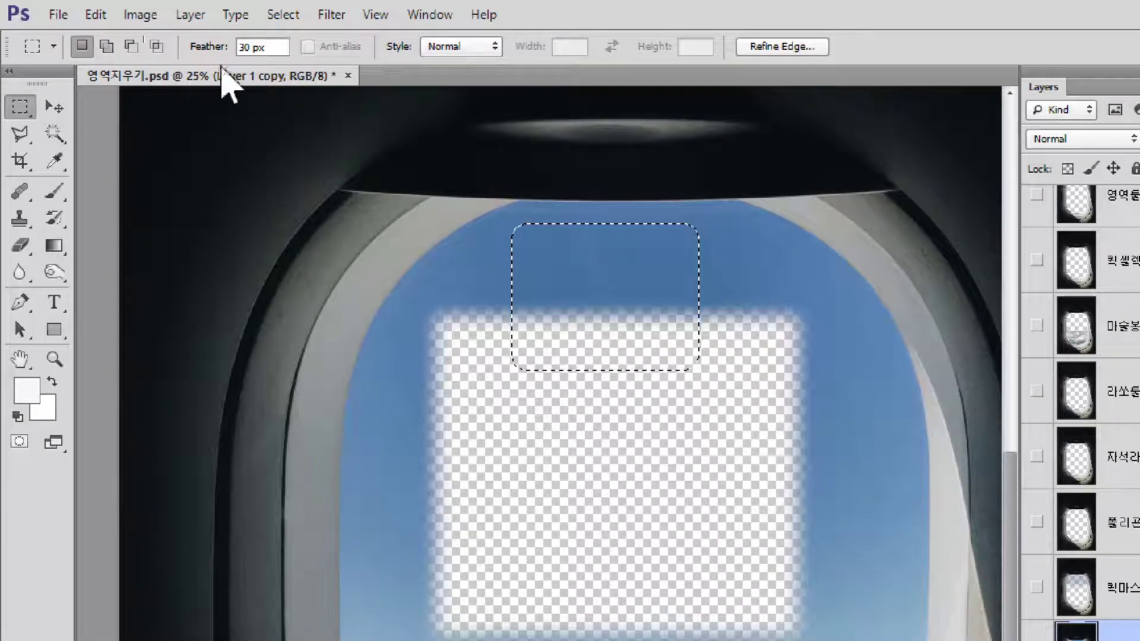
pyautogui.click(261, 47)
pyautogui.write('0')
pyautogui.press('Return')
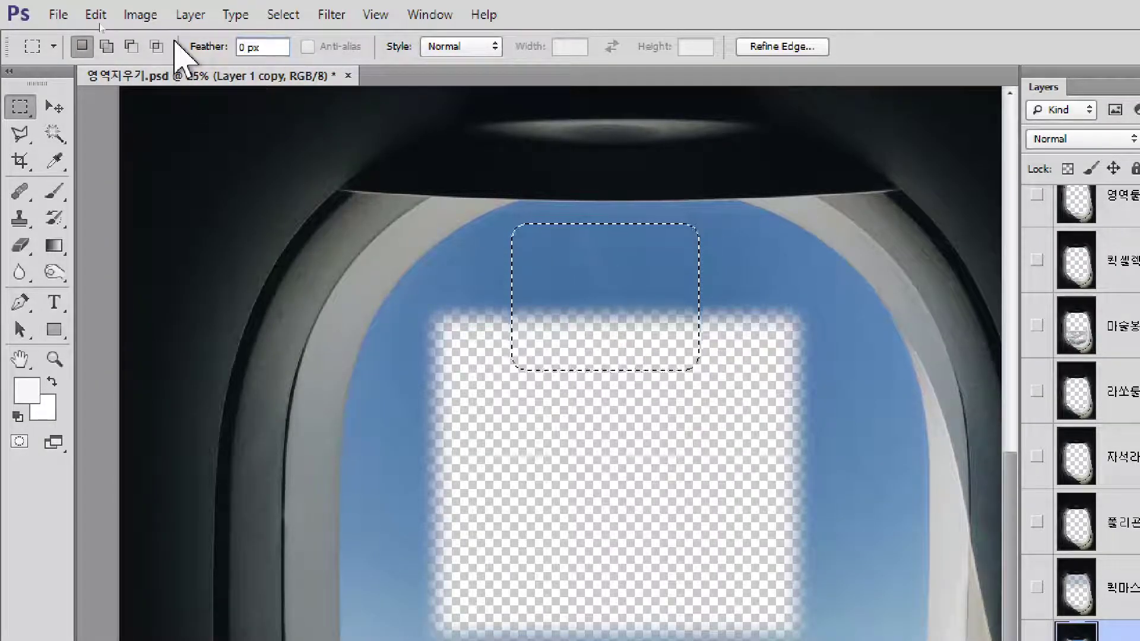
pyautogui.hotkey('ctrl', 'd')
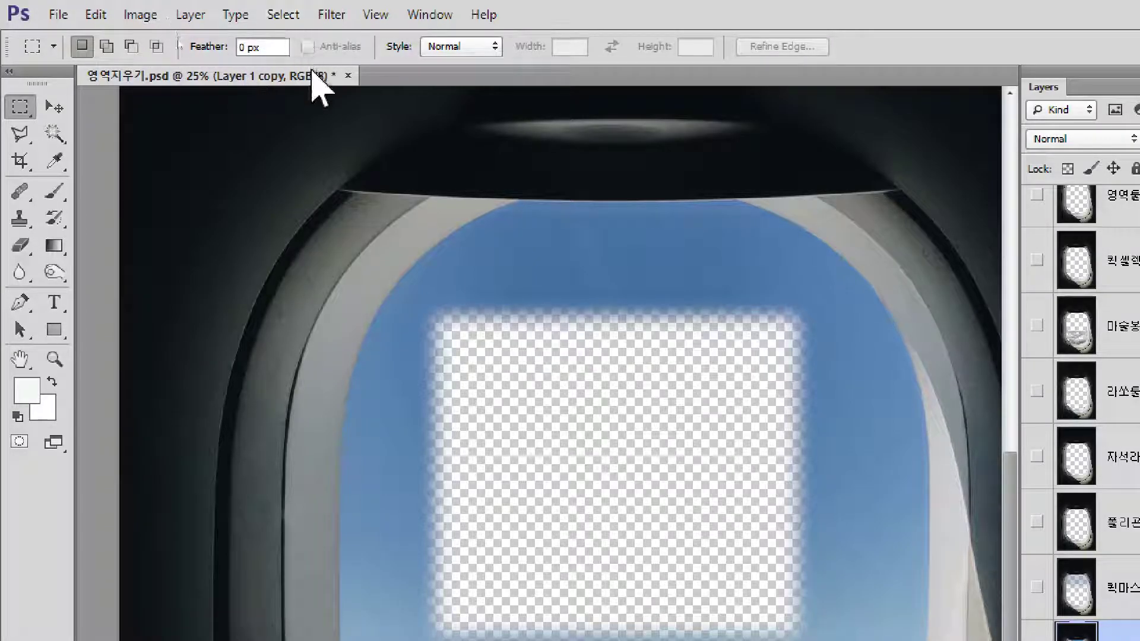
pyautogui.moveTo(552, 242); pyautogui.dragTo(710, 404)
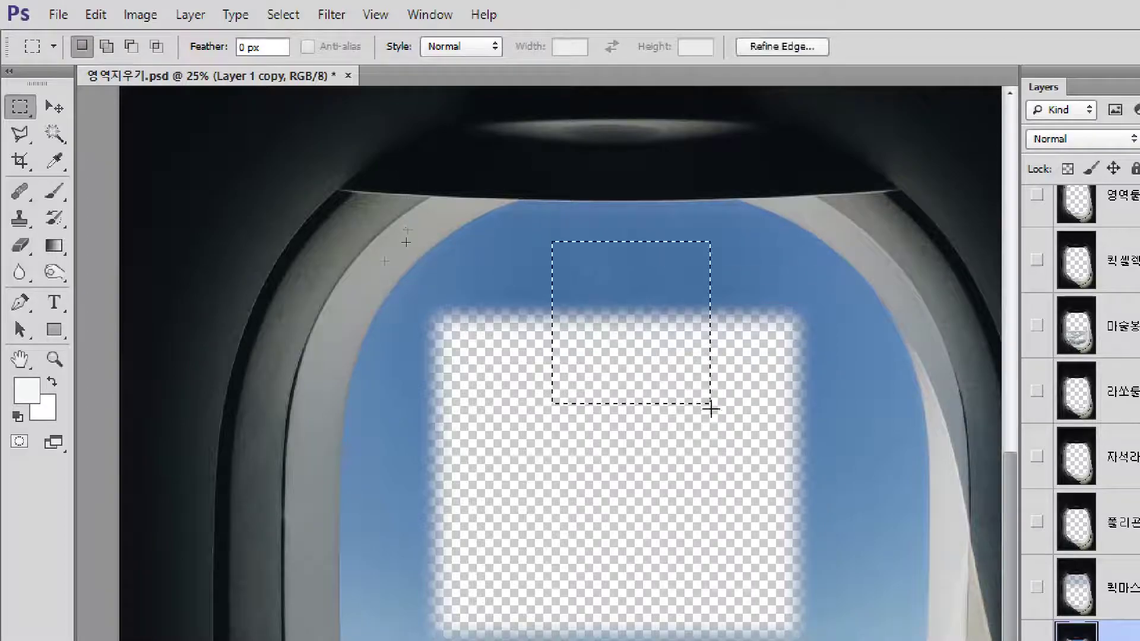
pyautogui.press('Delete')
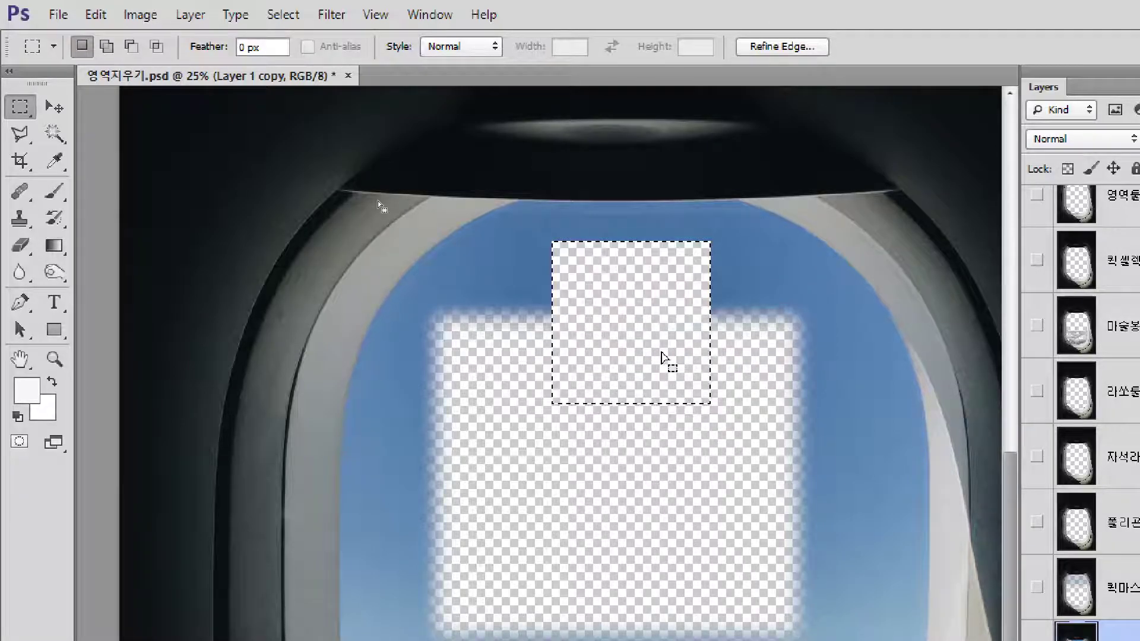
pyautogui.hotkey('ctrl', 'd')
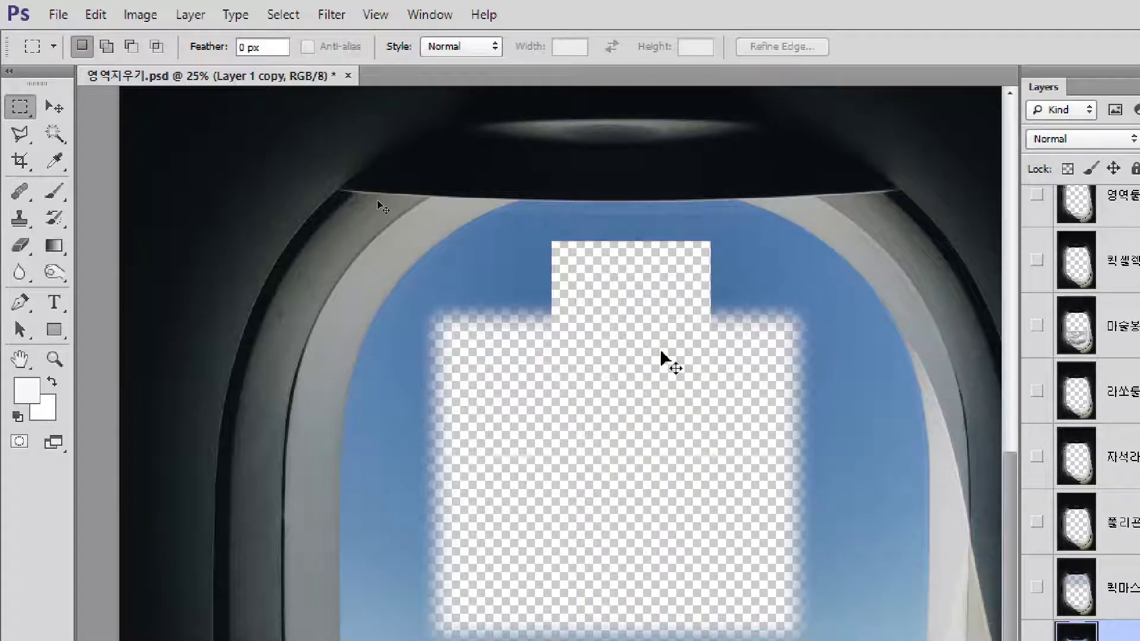